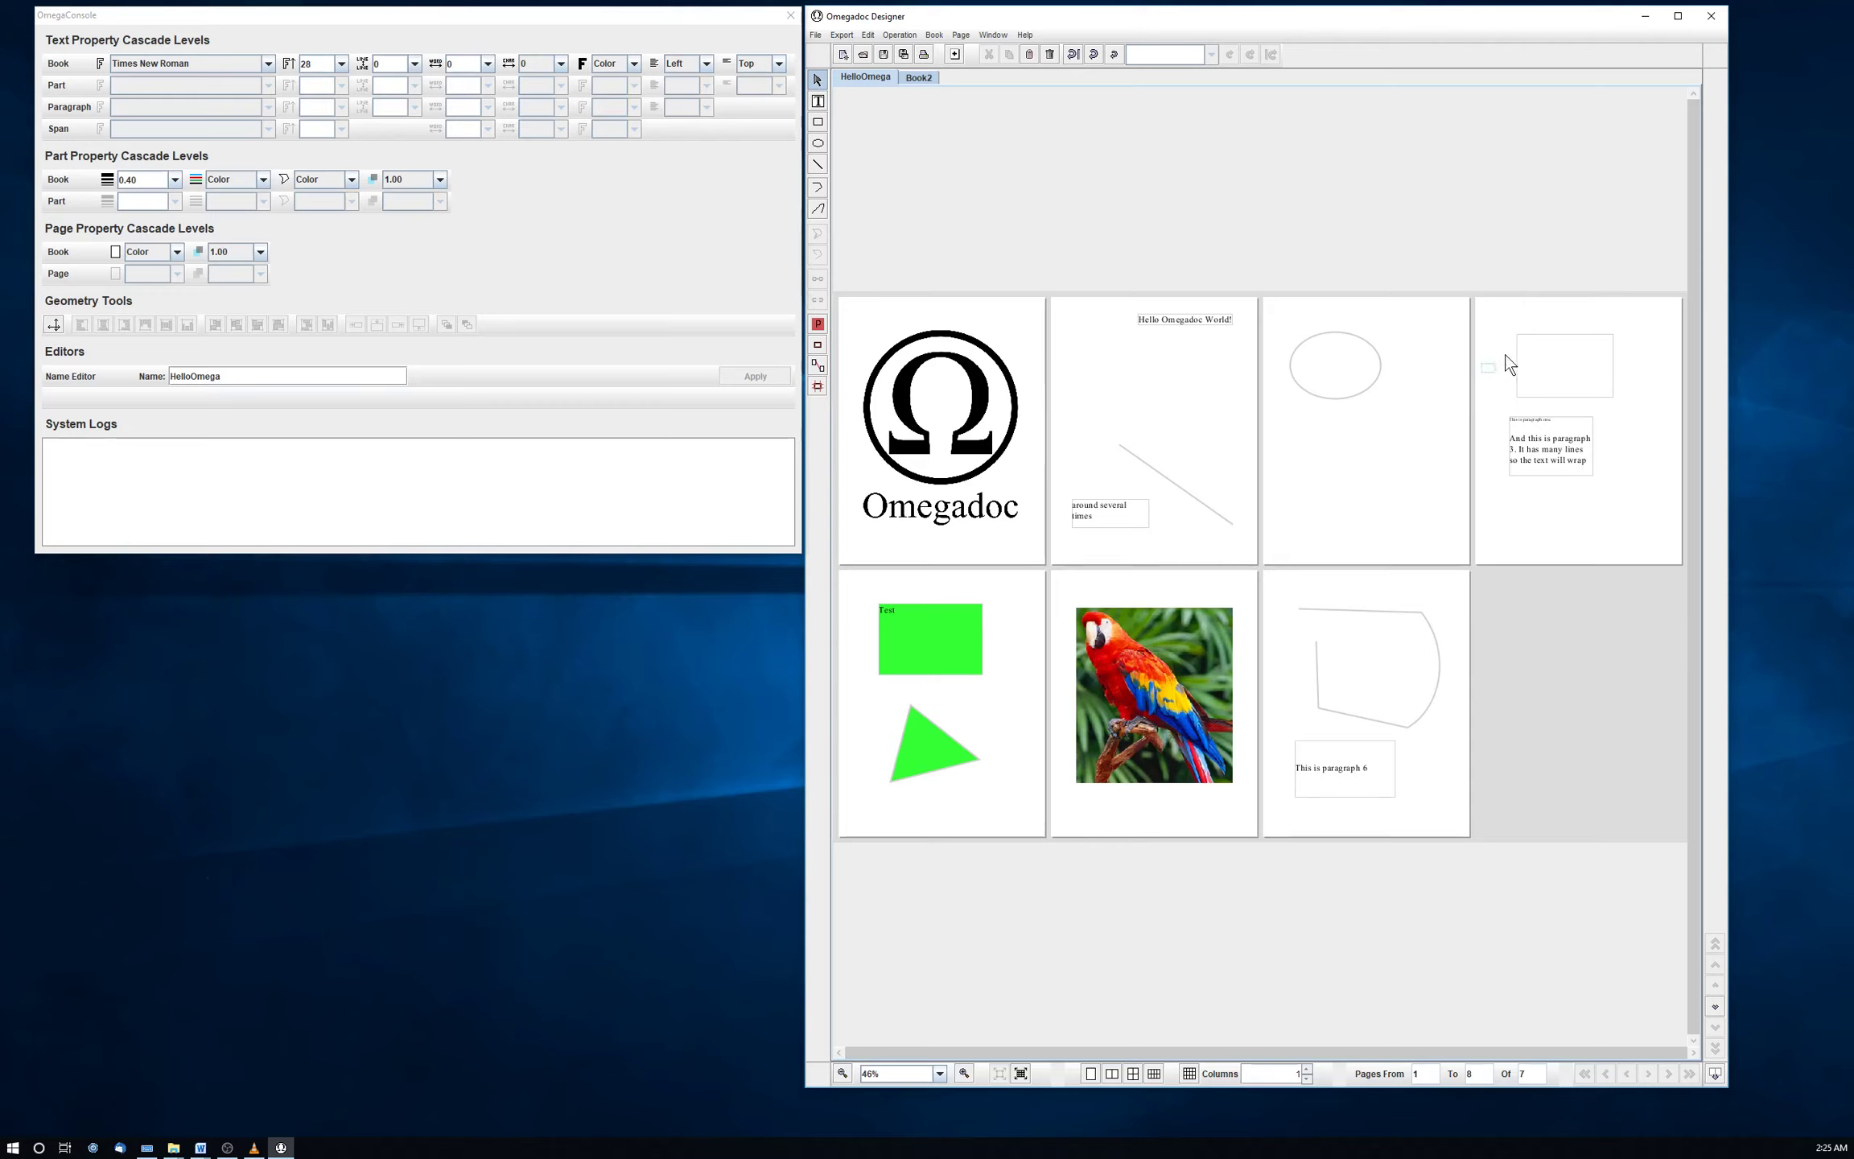
Select the rectangle on the fourth page and nudge it in small increments, shifting it slightly up and right overall
{"action": "left_click", "coordinate": [1530, 340]}
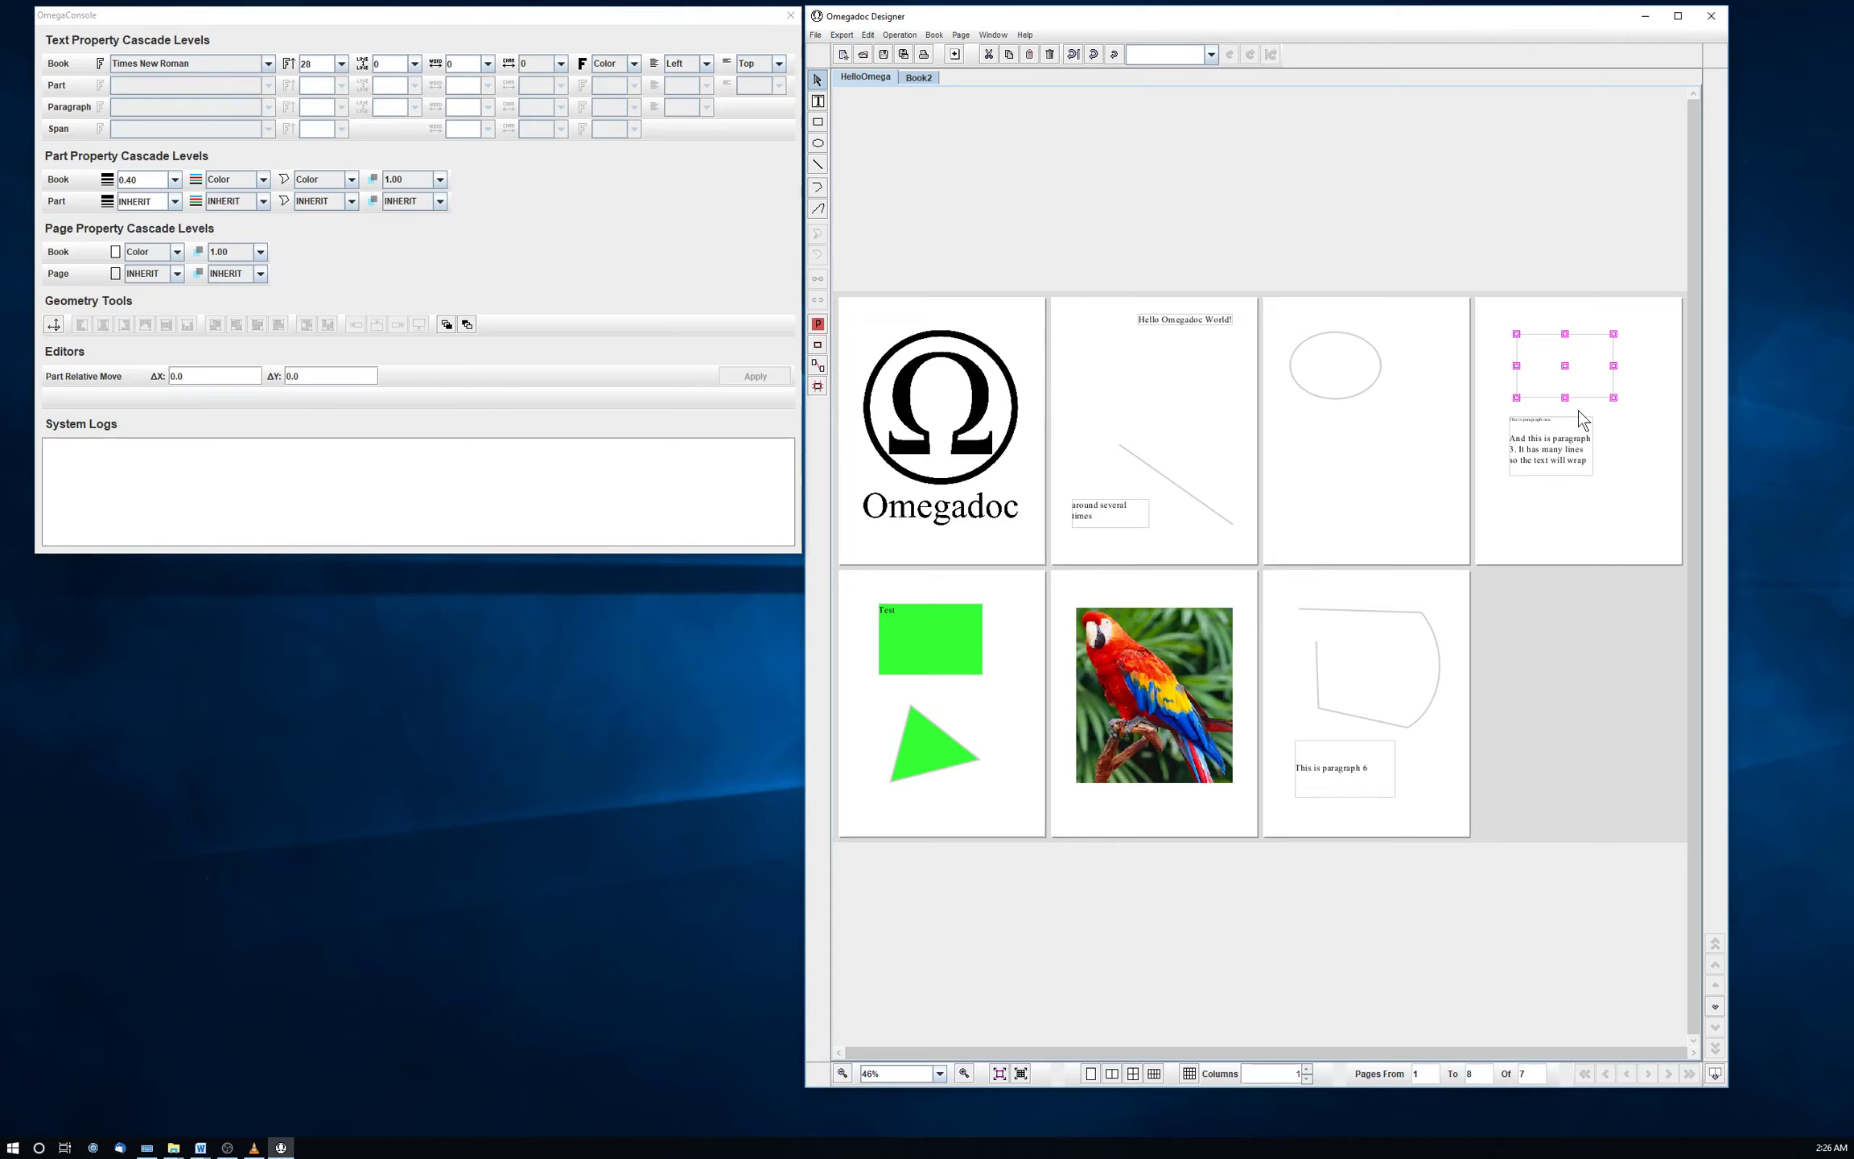
{"action": "key", "text": "Up"}
{"action": "key", "text": "Up"}
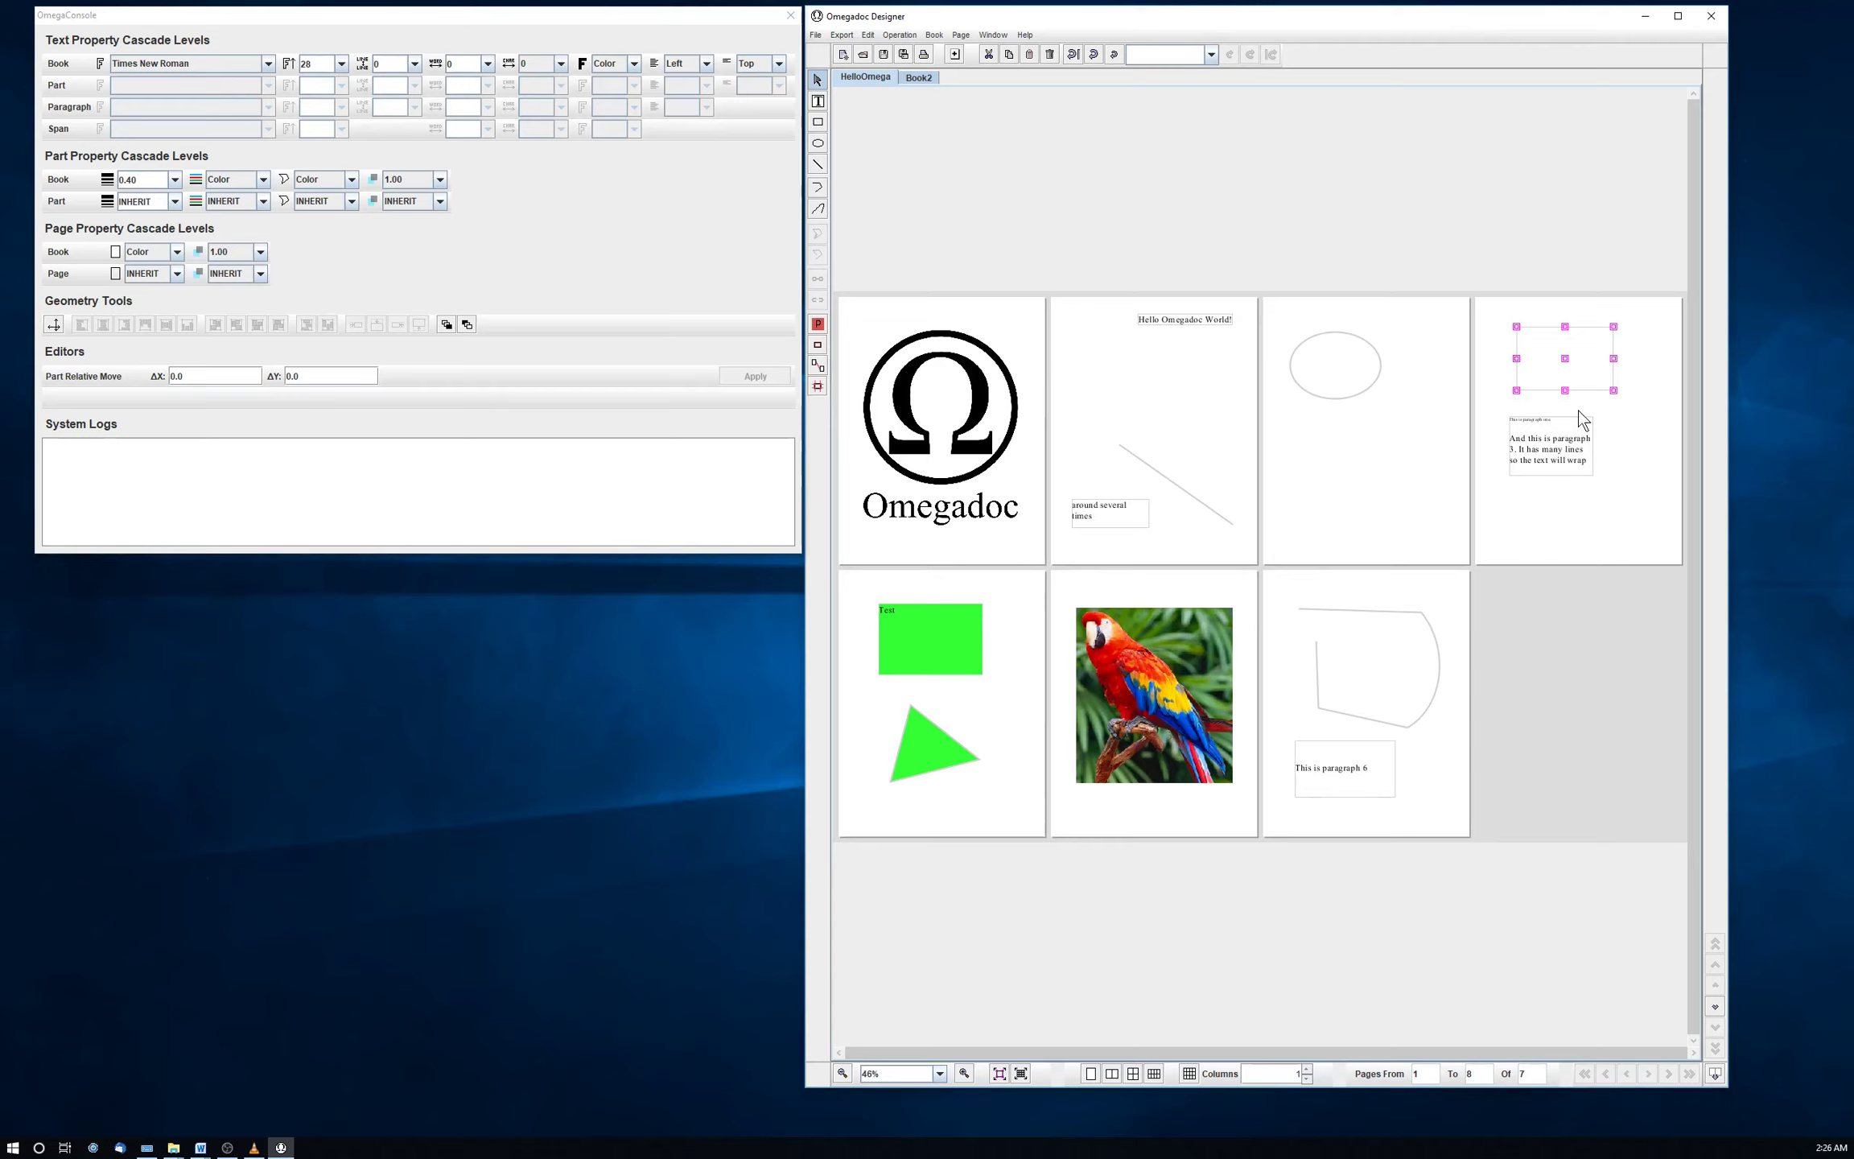
{"action": "key", "text": "Down"}
{"action": "key", "text": "Down"}
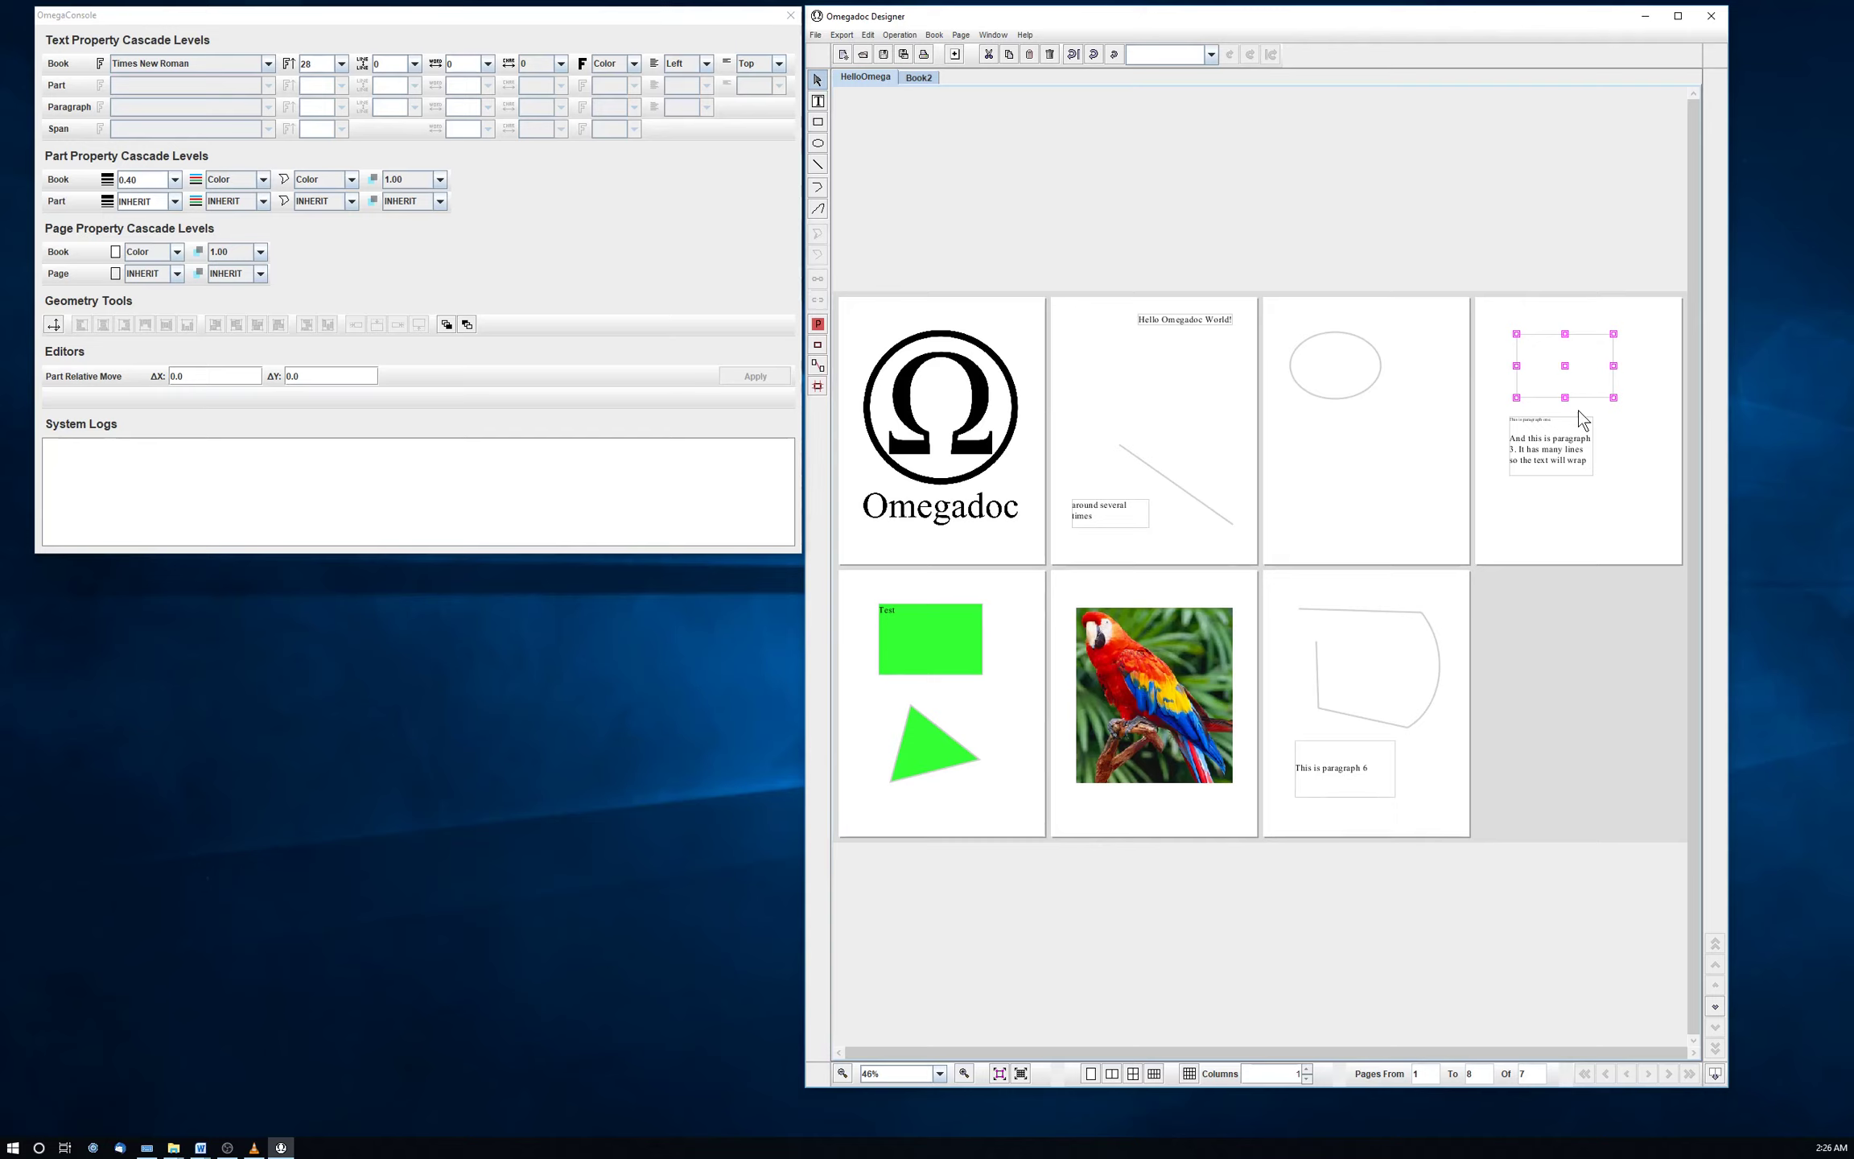
{"action": "key", "text": "Up"}
{"action": "key", "text": "Right"}
{"action": "key", "text": "Right"}
{"action": "key", "text": "Right"}
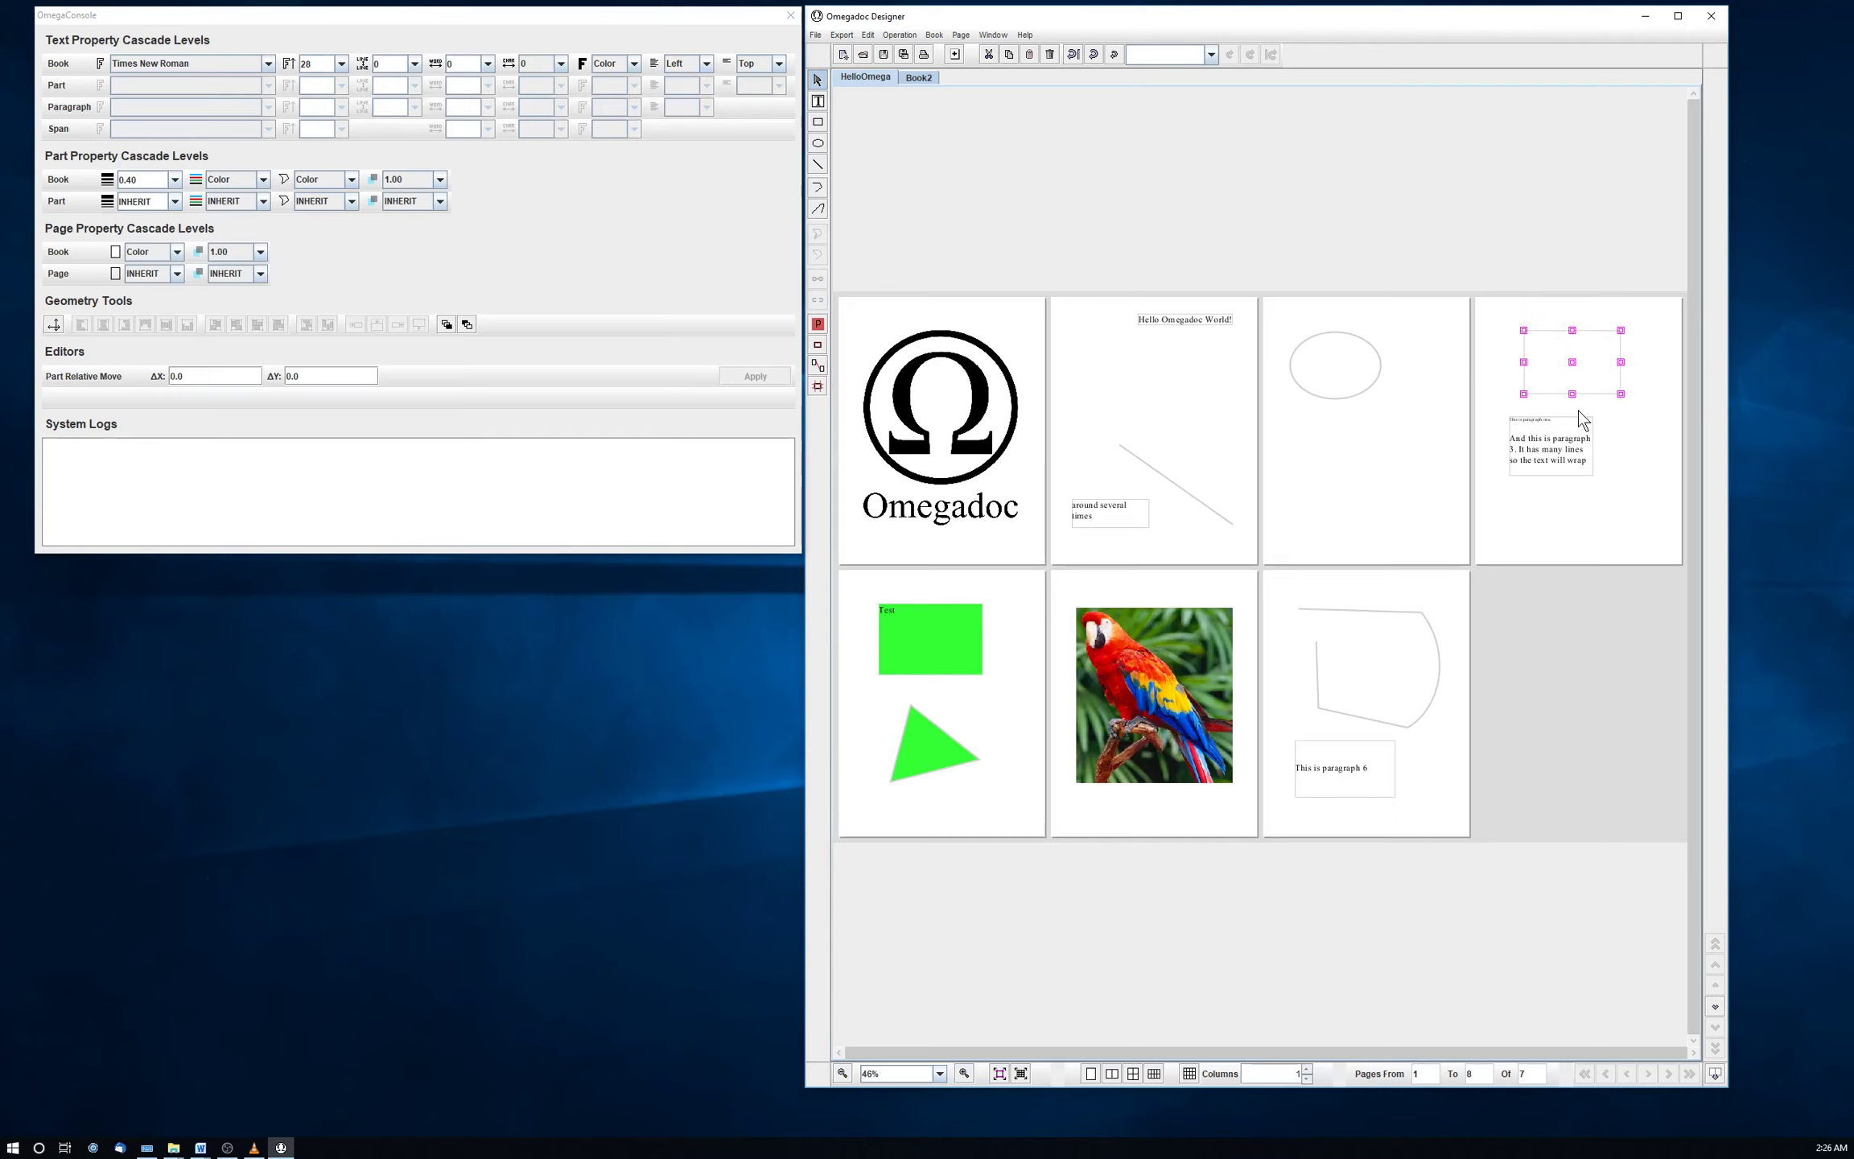
{"action": "key", "text": "Left"}
{"action": "key", "text": "Left"}
{"action": "key", "text": "Left"}
{"action": "key", "text": "Right"}
{"action": "key", "text": "Right"}
{"action": "key", "text": "Up"}
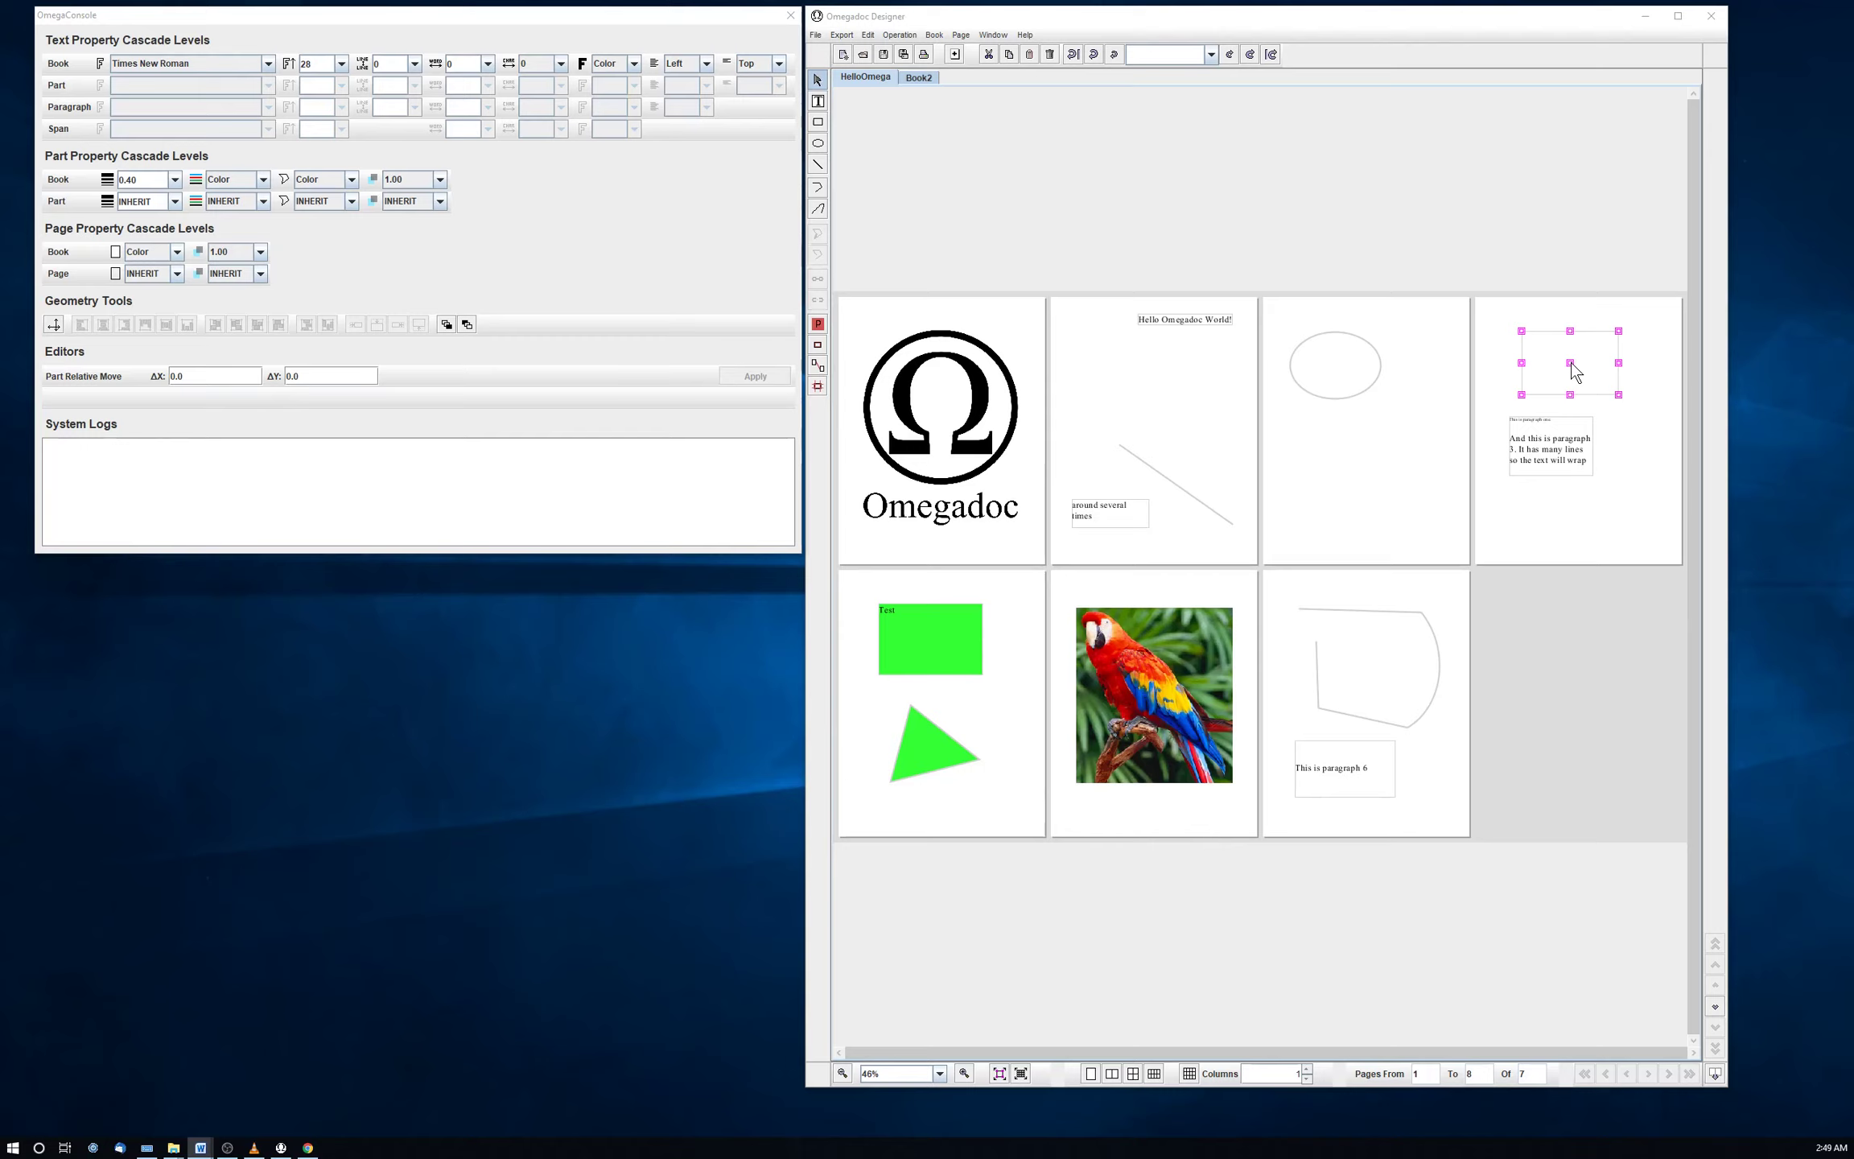
Move the rectangle onto the third page below the ellipse, and apply a relative vertical move of 3 to it
{"action": "left_click", "coordinate": [1570, 362]}
{"action": "left_click_drag", "start_coordinate": [1570, 362], "coordinate": [1354, 481]}
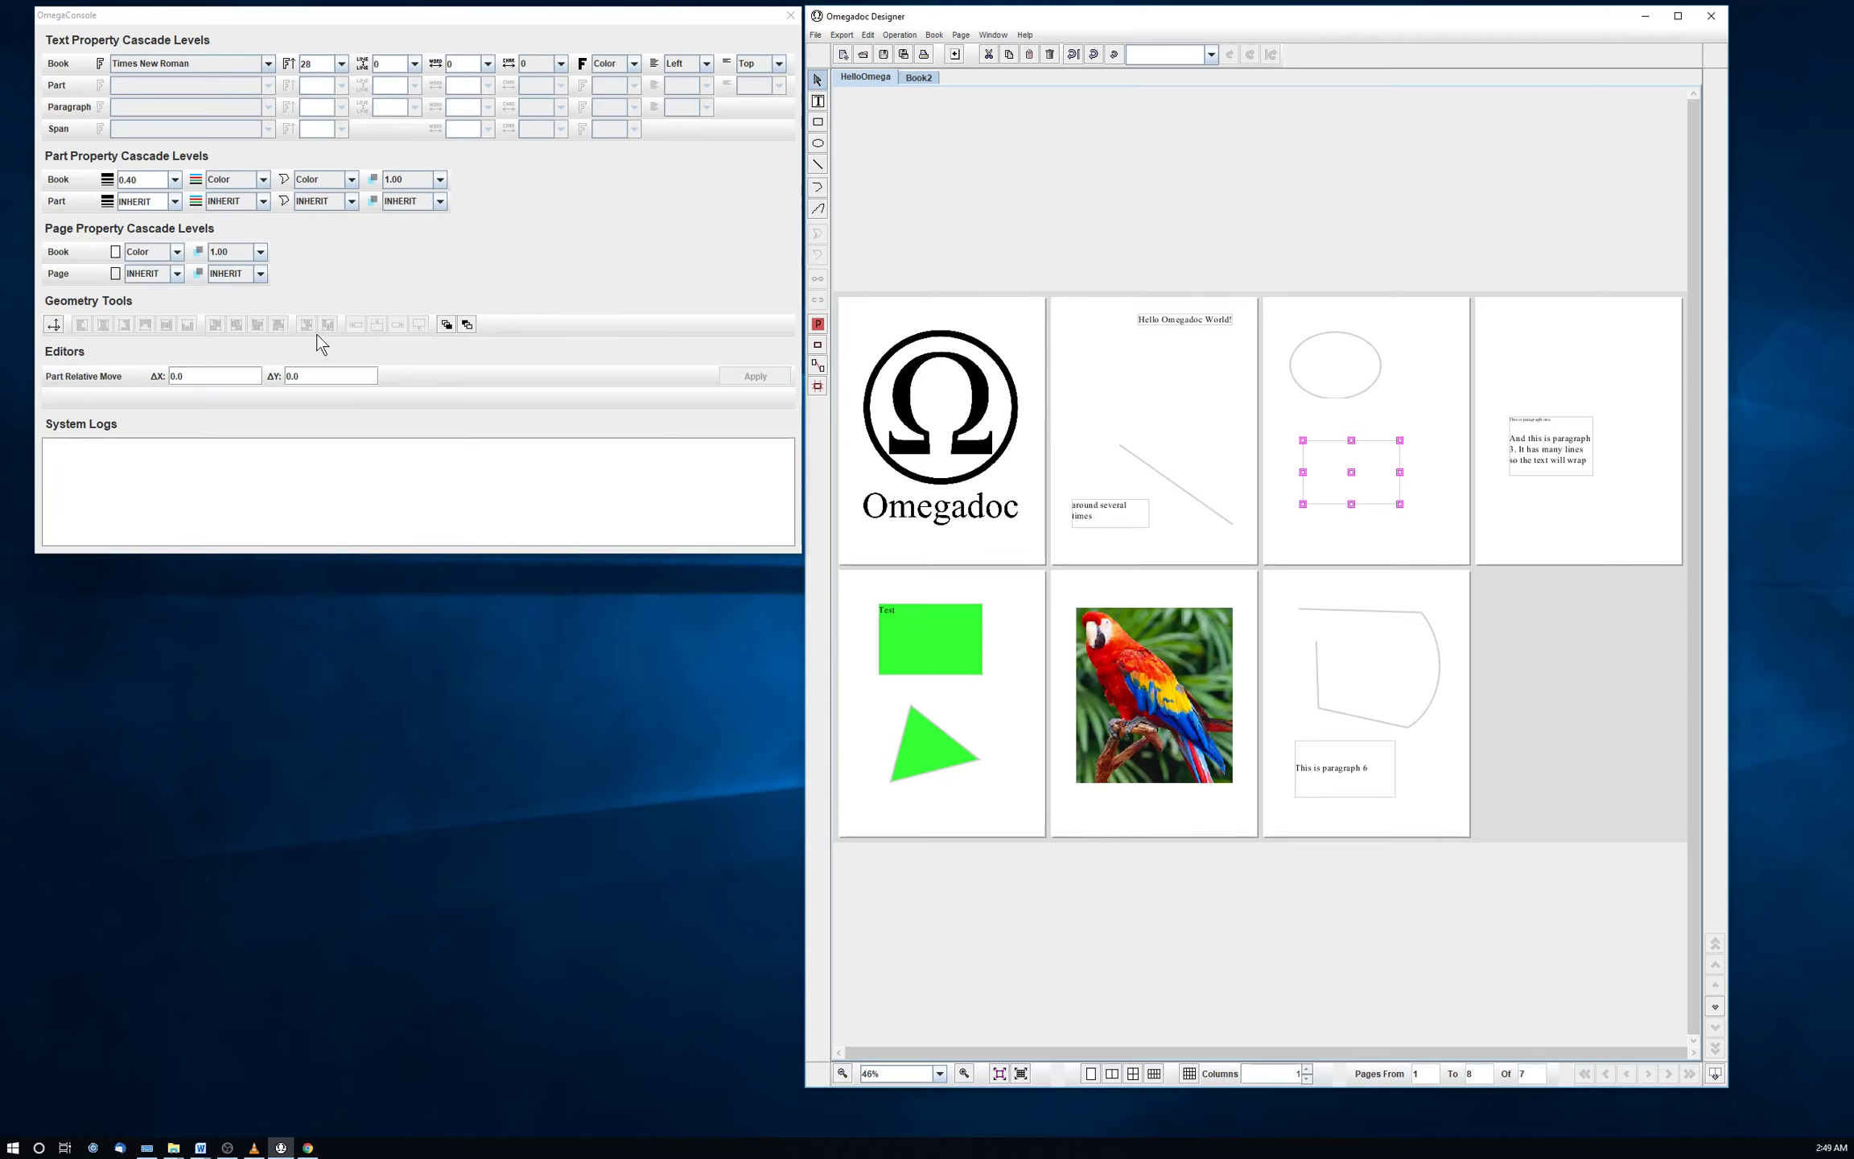
{"action": "left_click", "coordinate": [288, 374]}
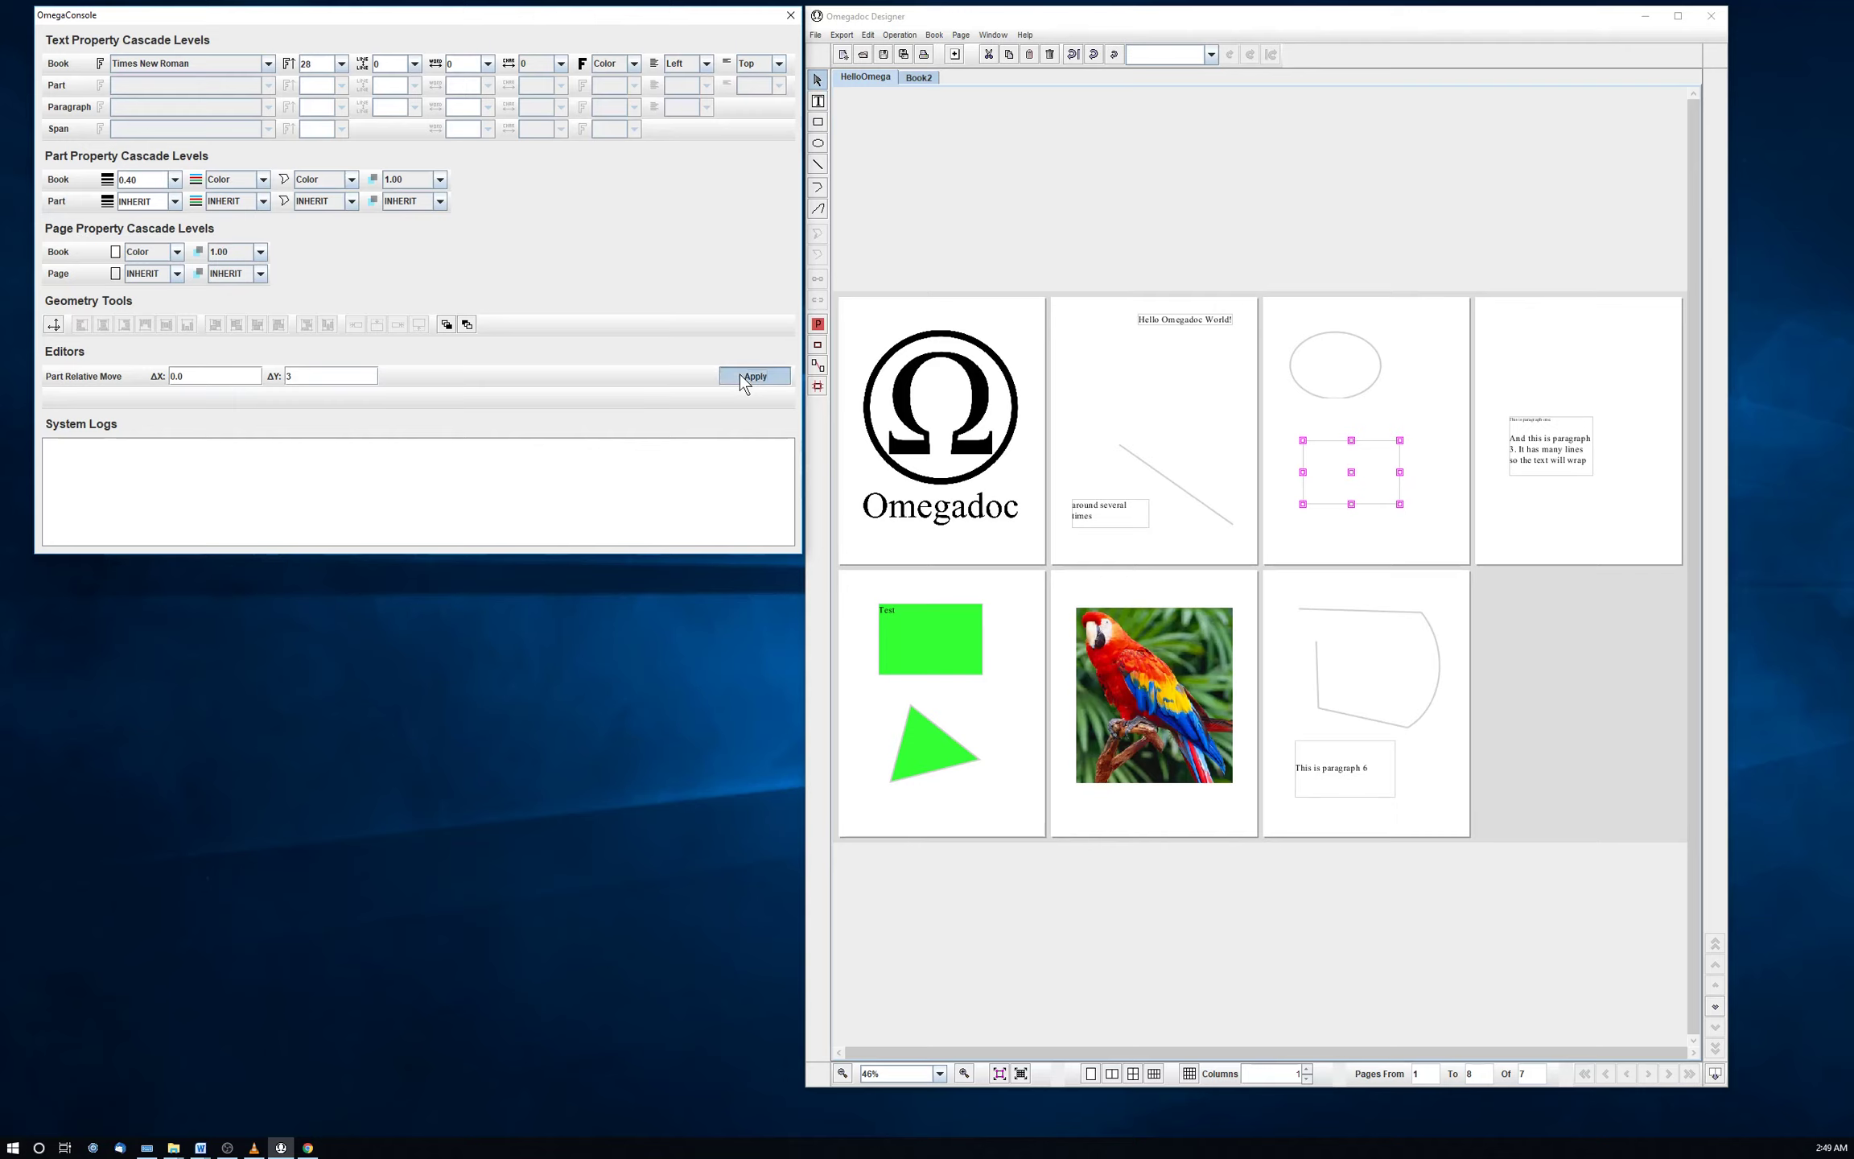
{"action": "left_click", "coordinate": [740, 373]}
{"action": "left_click", "coordinate": [741, 373]}
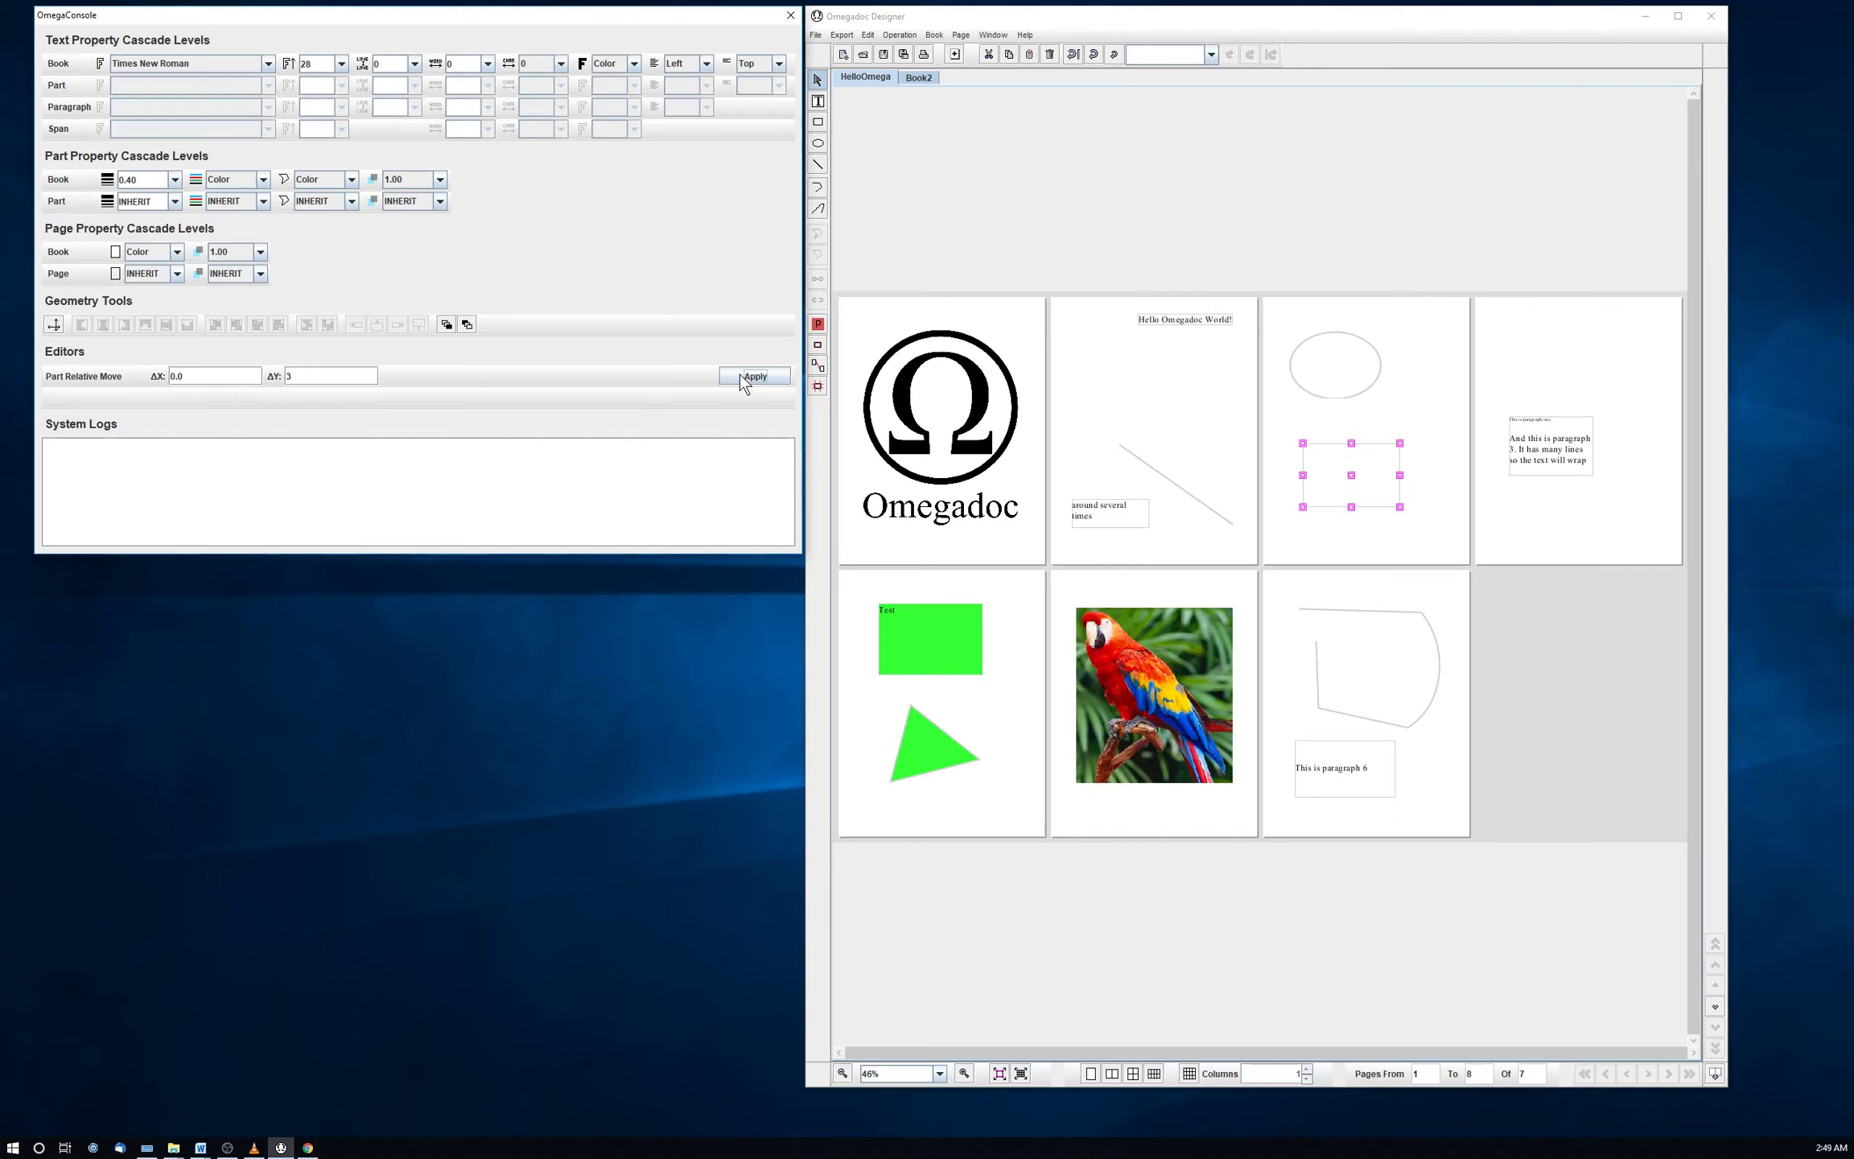
{"action": "left_click", "coordinate": [316, 382]}
Set the absolute position of the rectangle's center point to X 260, Y 530
{"action": "left_click", "coordinate": [1351, 477]}
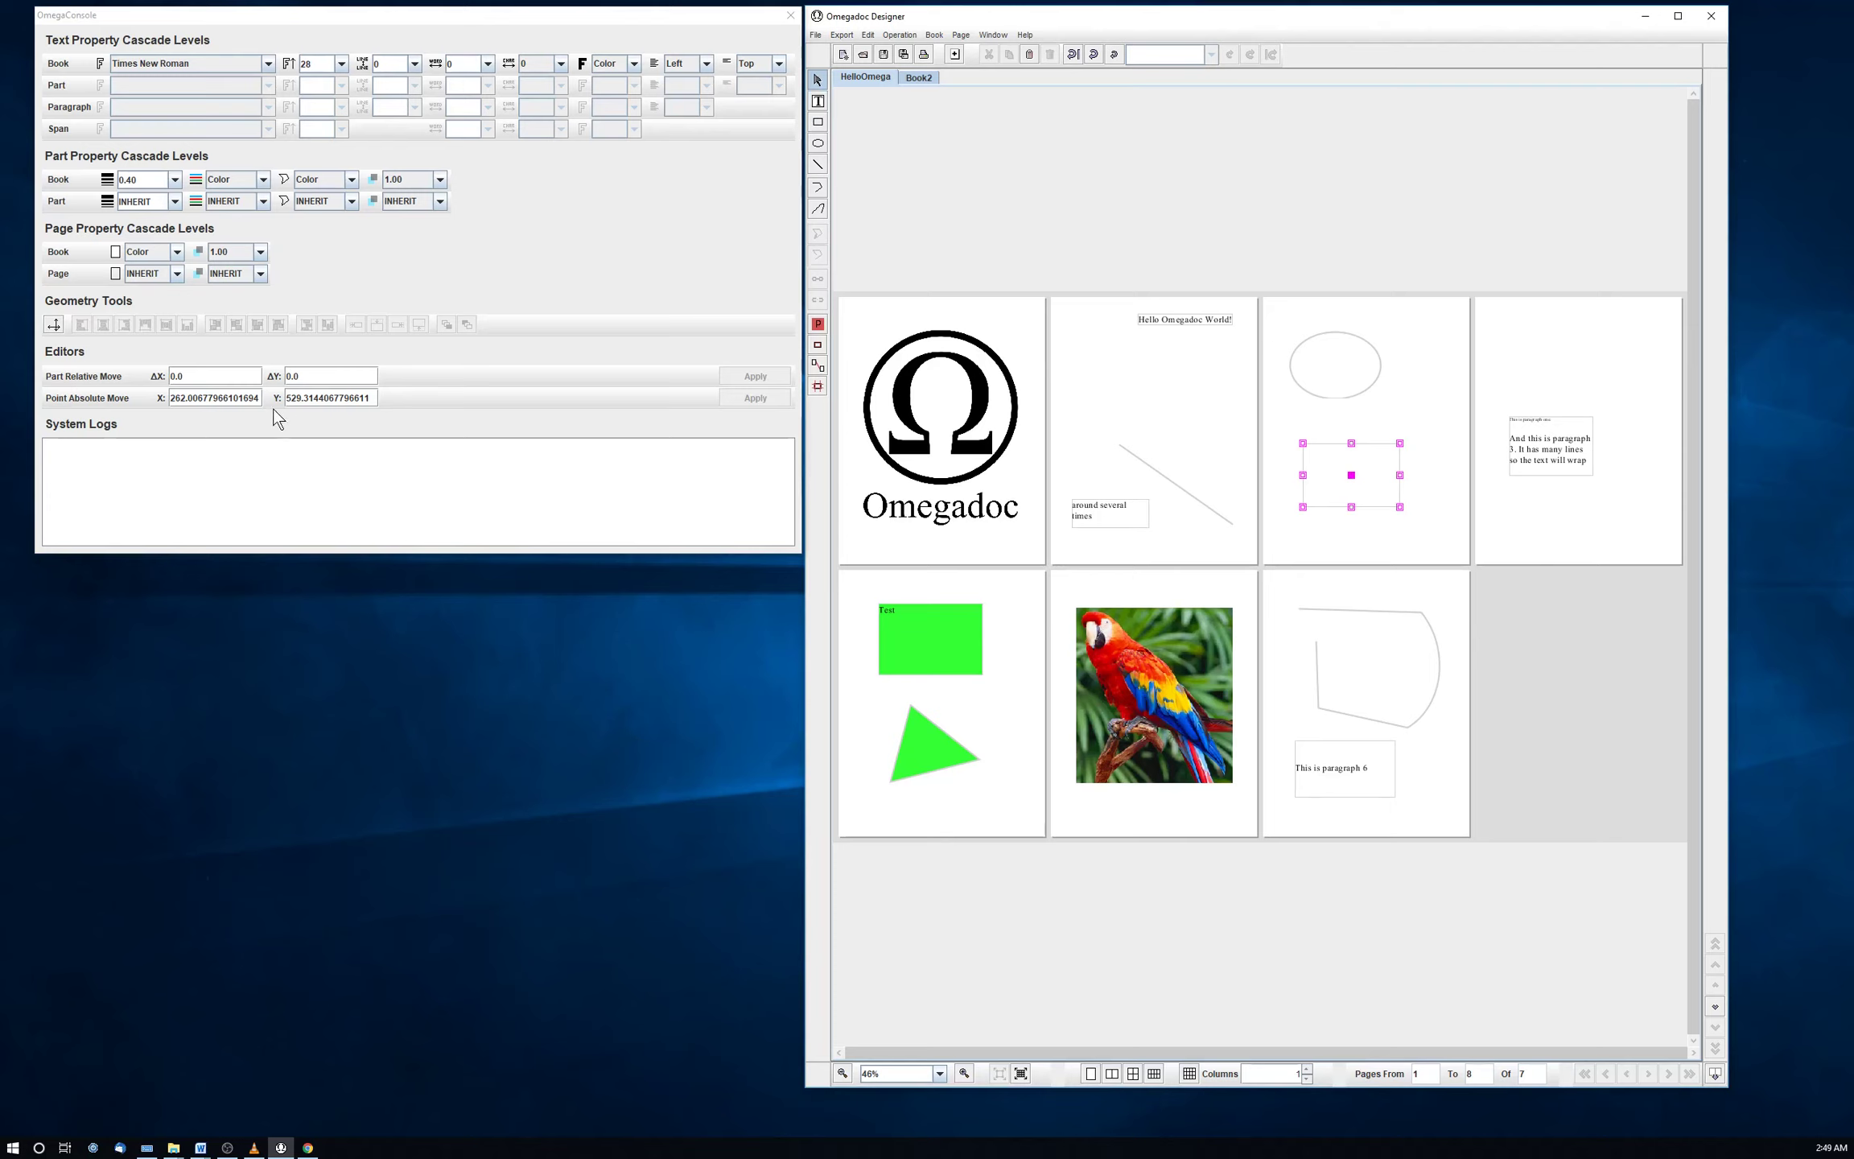
{"action": "left_click_drag", "start_coordinate": [263, 398], "coordinate": [182, 406]}
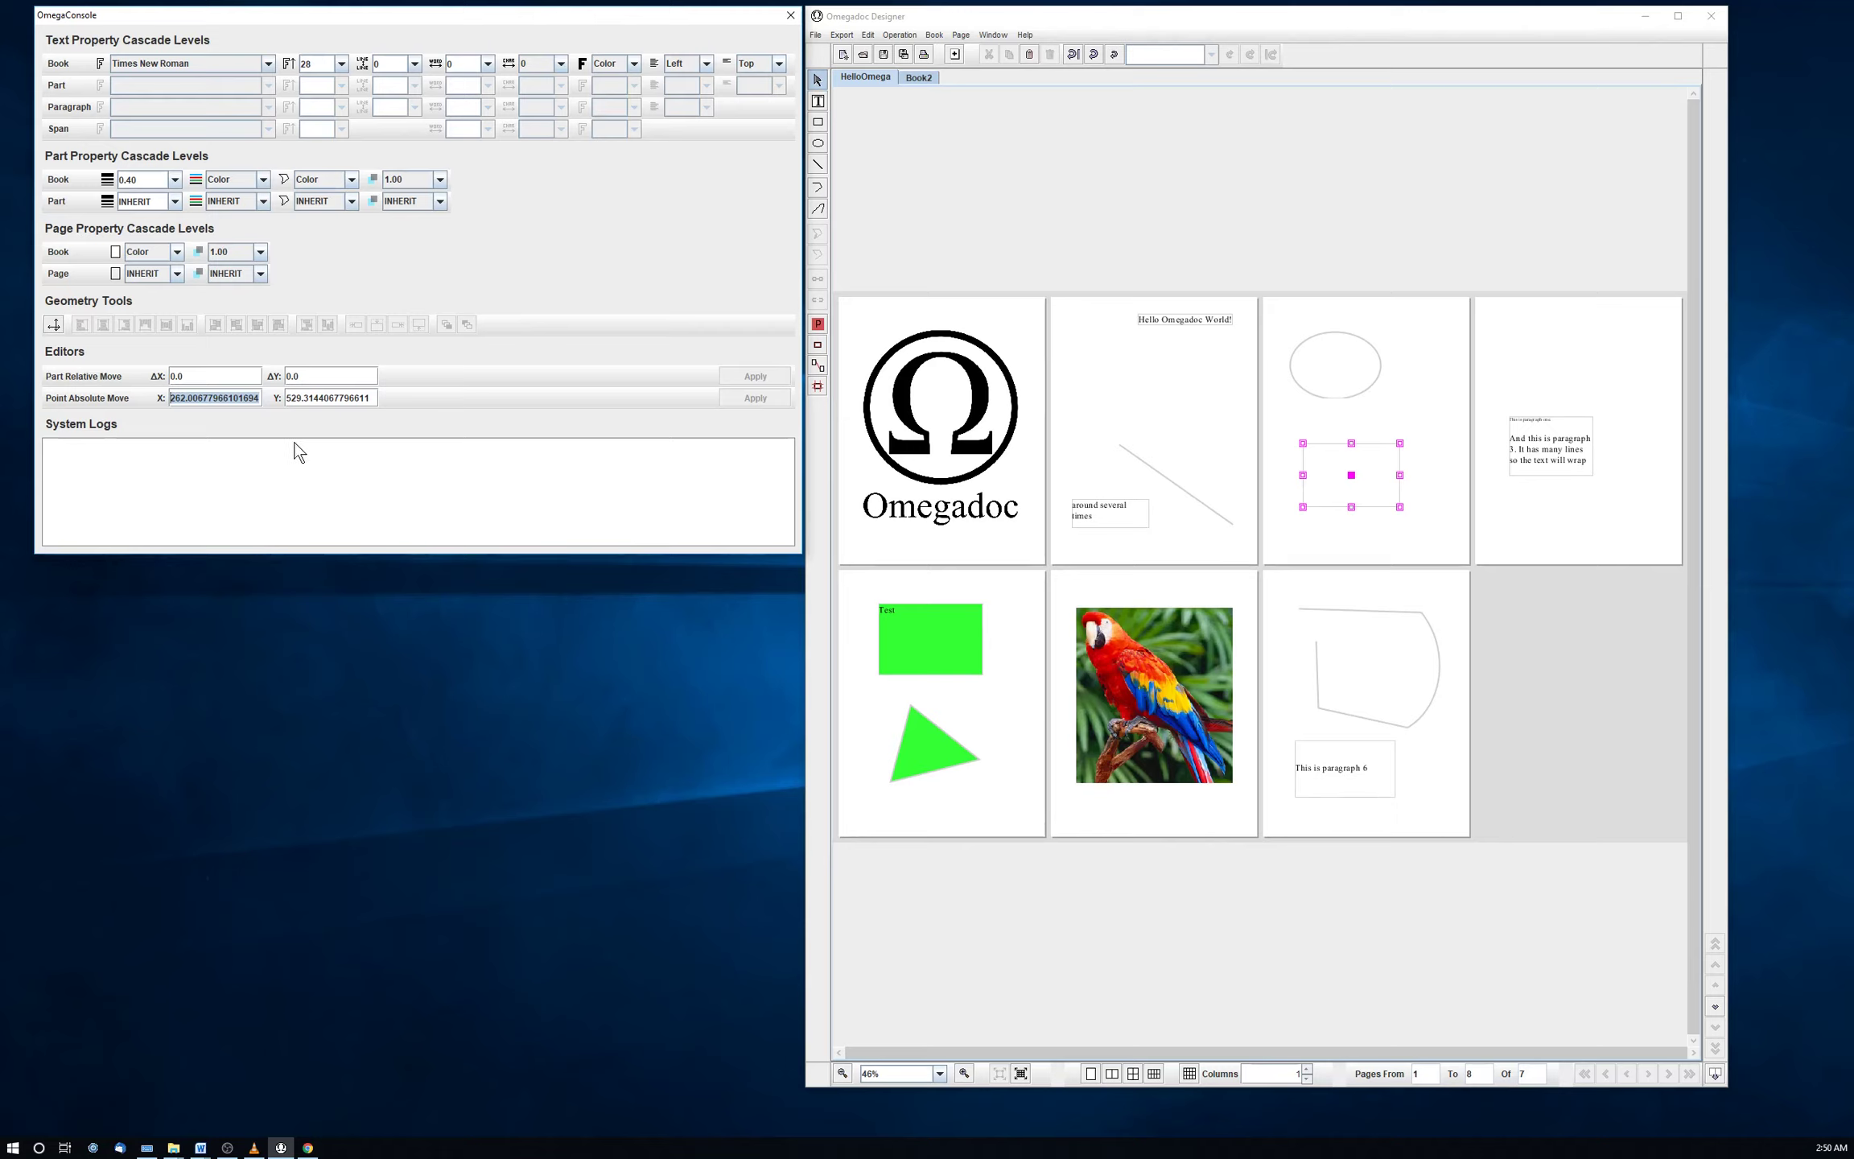
{"action": "type", "text": "260"}
{"action": "left_click_drag", "start_coordinate": [375, 397], "coordinate": [285, 398]}
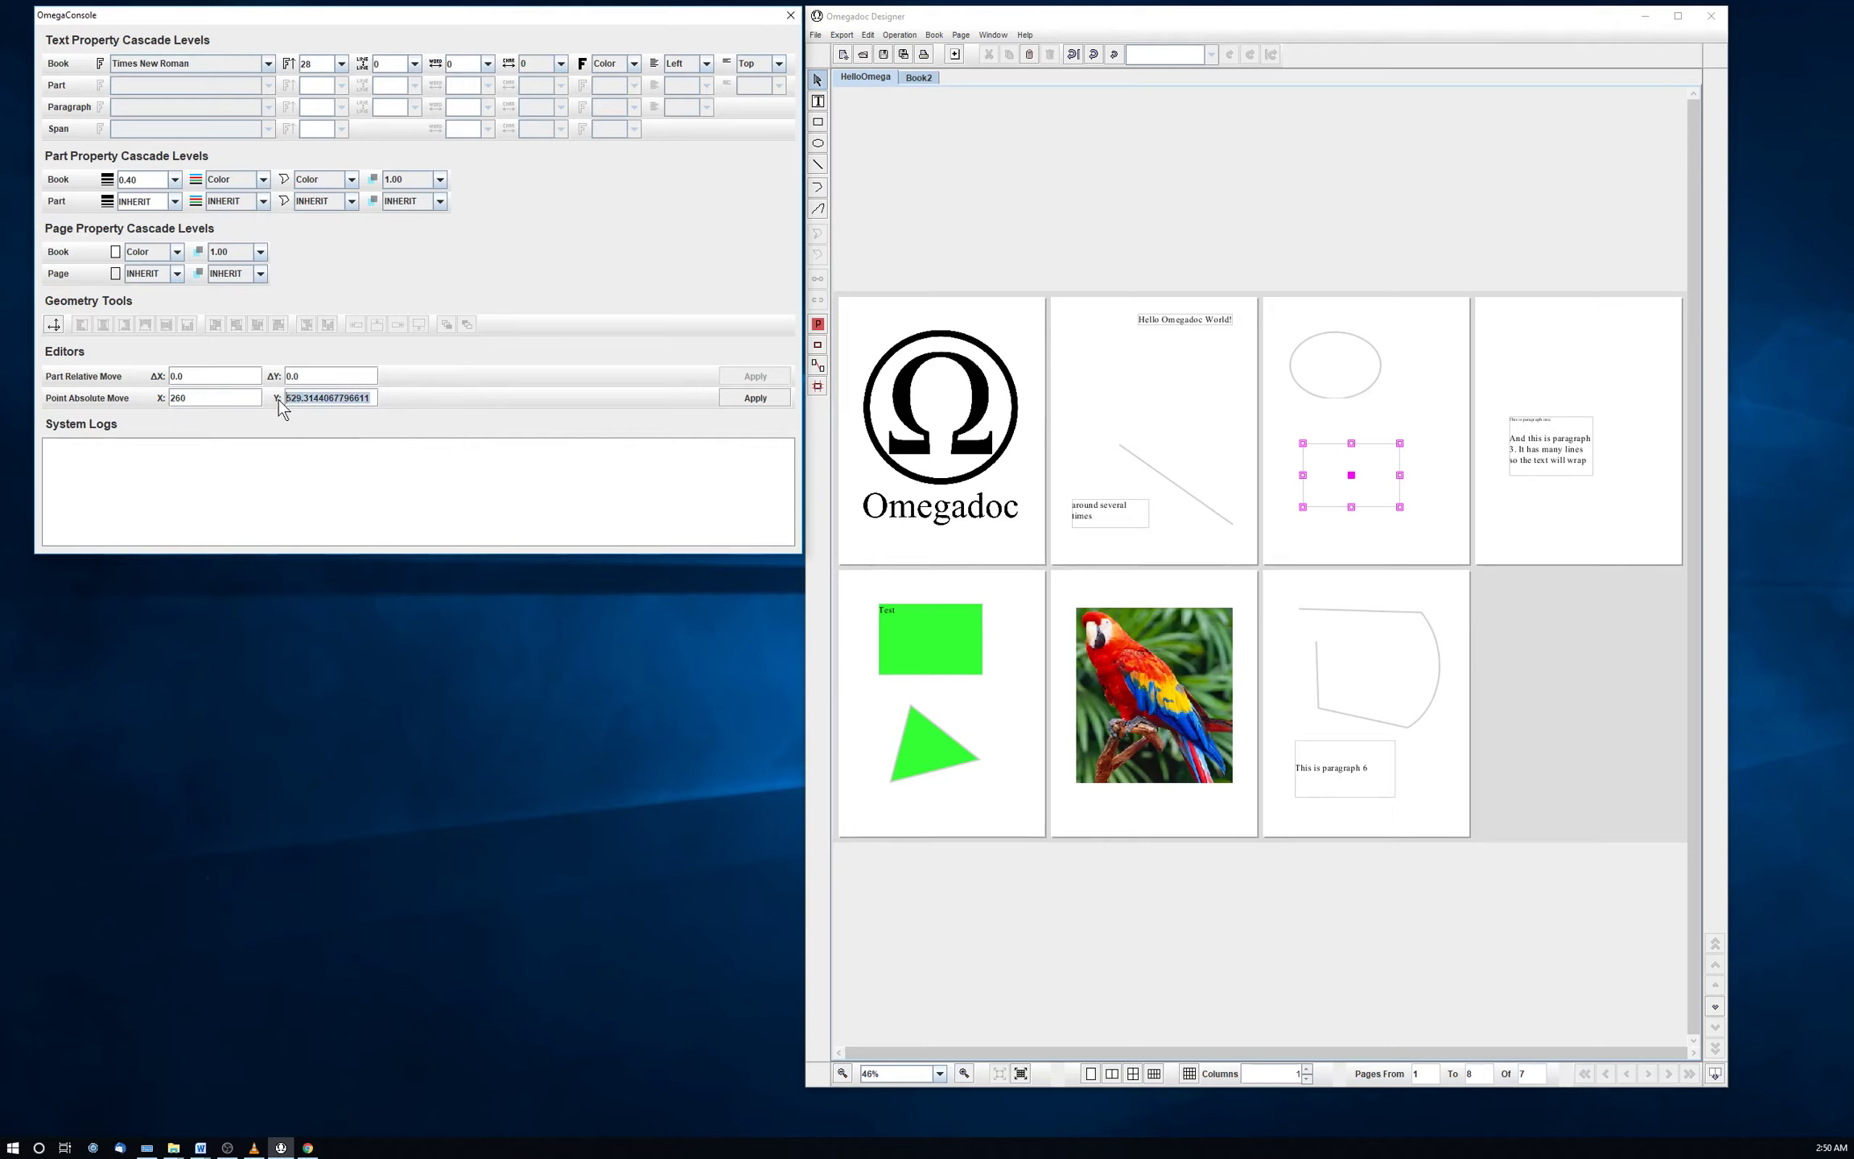
{"action": "type", "text": "530"}
{"action": "left_click", "coordinate": [750, 402]}
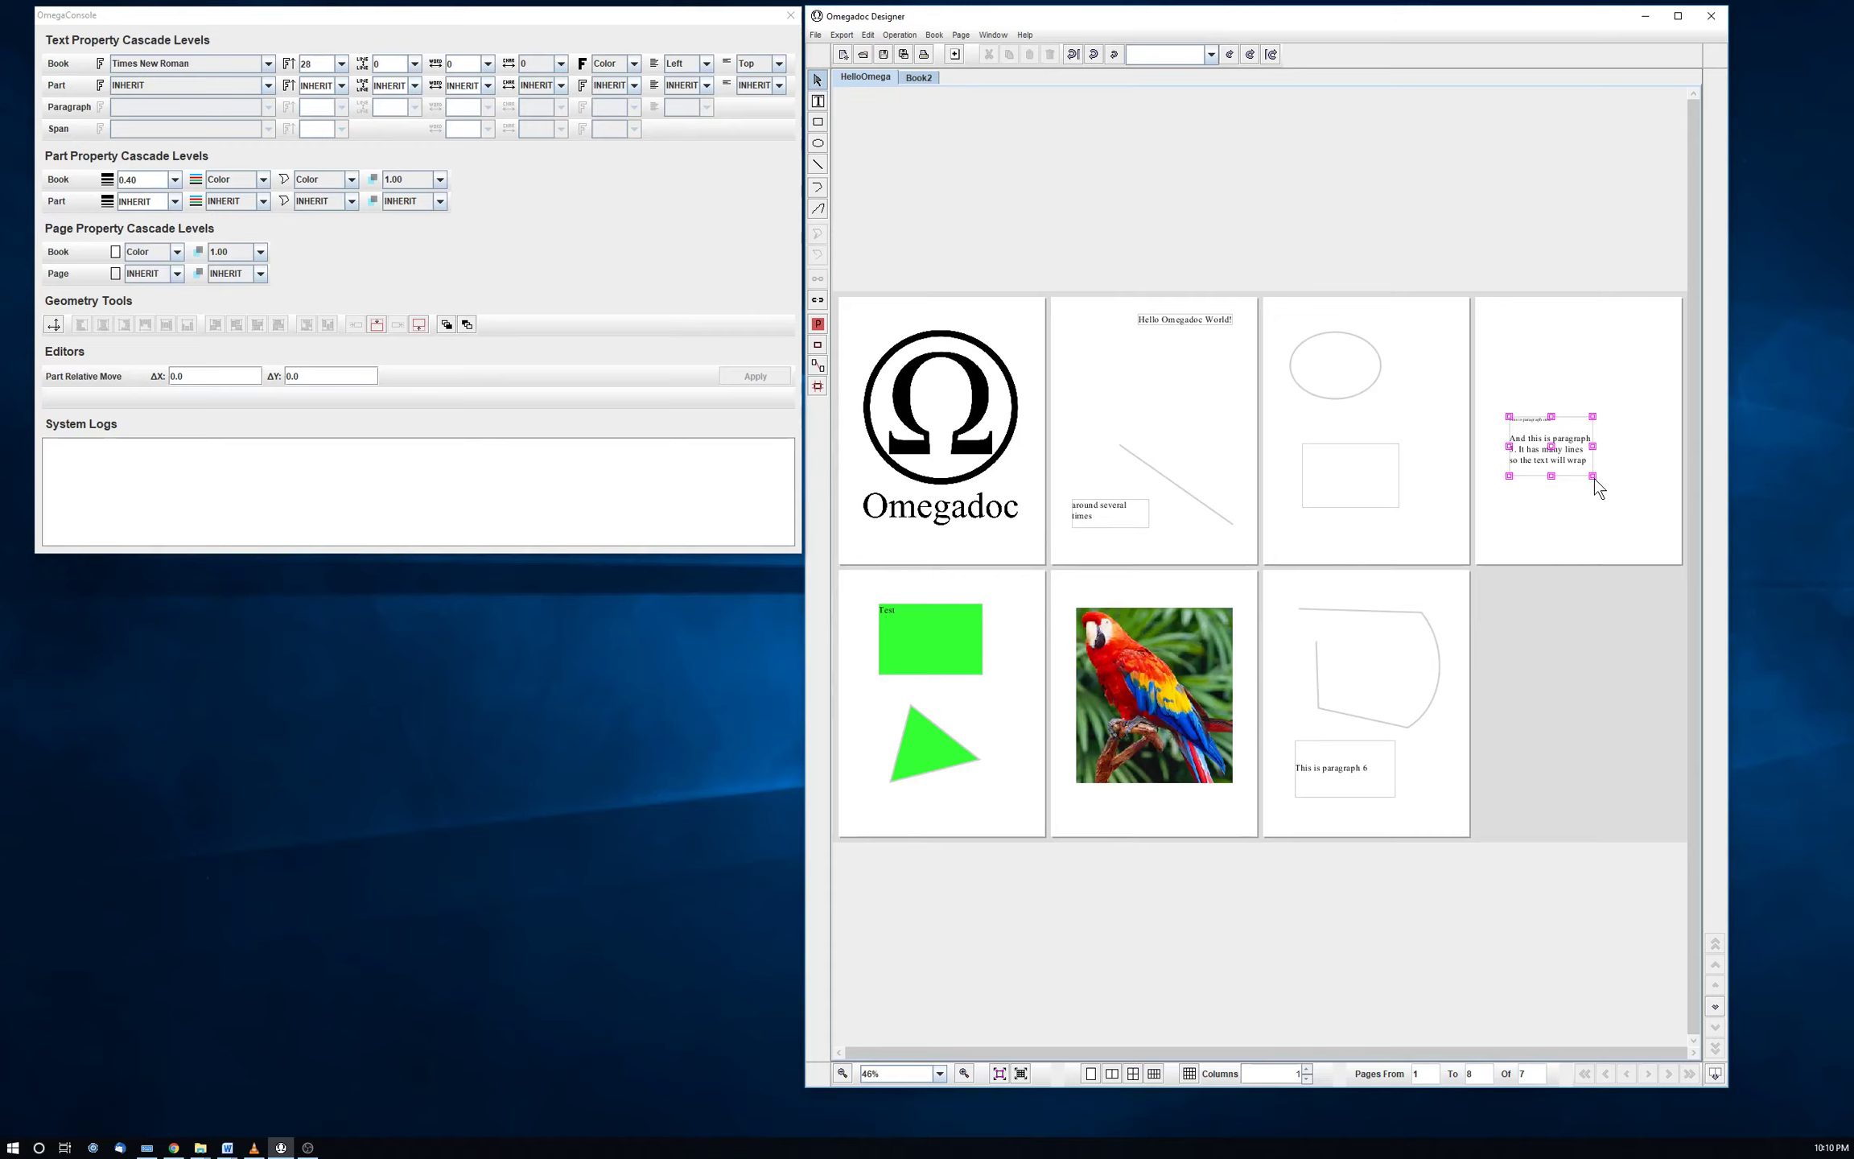
Resize the paragraph text frame on the fourth page by its lower-right corner, making it slightly taller
{"action": "mouse_move", "coordinate": [1594, 477]}
{"action": "left_mouse_down"}
{"action": "mouse_move", "coordinate": [1639, 520]}
{"action": "mouse_move", "coordinate": [1624, 492]}
{"action": "mouse_move", "coordinate": [1649, 495]}
{"action": "mouse_move", "coordinate": [1654, 523]}
{"action": "mouse_move", "coordinate": [1615, 519]}
{"action": "mouse_move", "coordinate": [1621, 486]}
{"action": "mouse_move", "coordinate": [1588, 487]}
{"action": "left_mouse_up"}
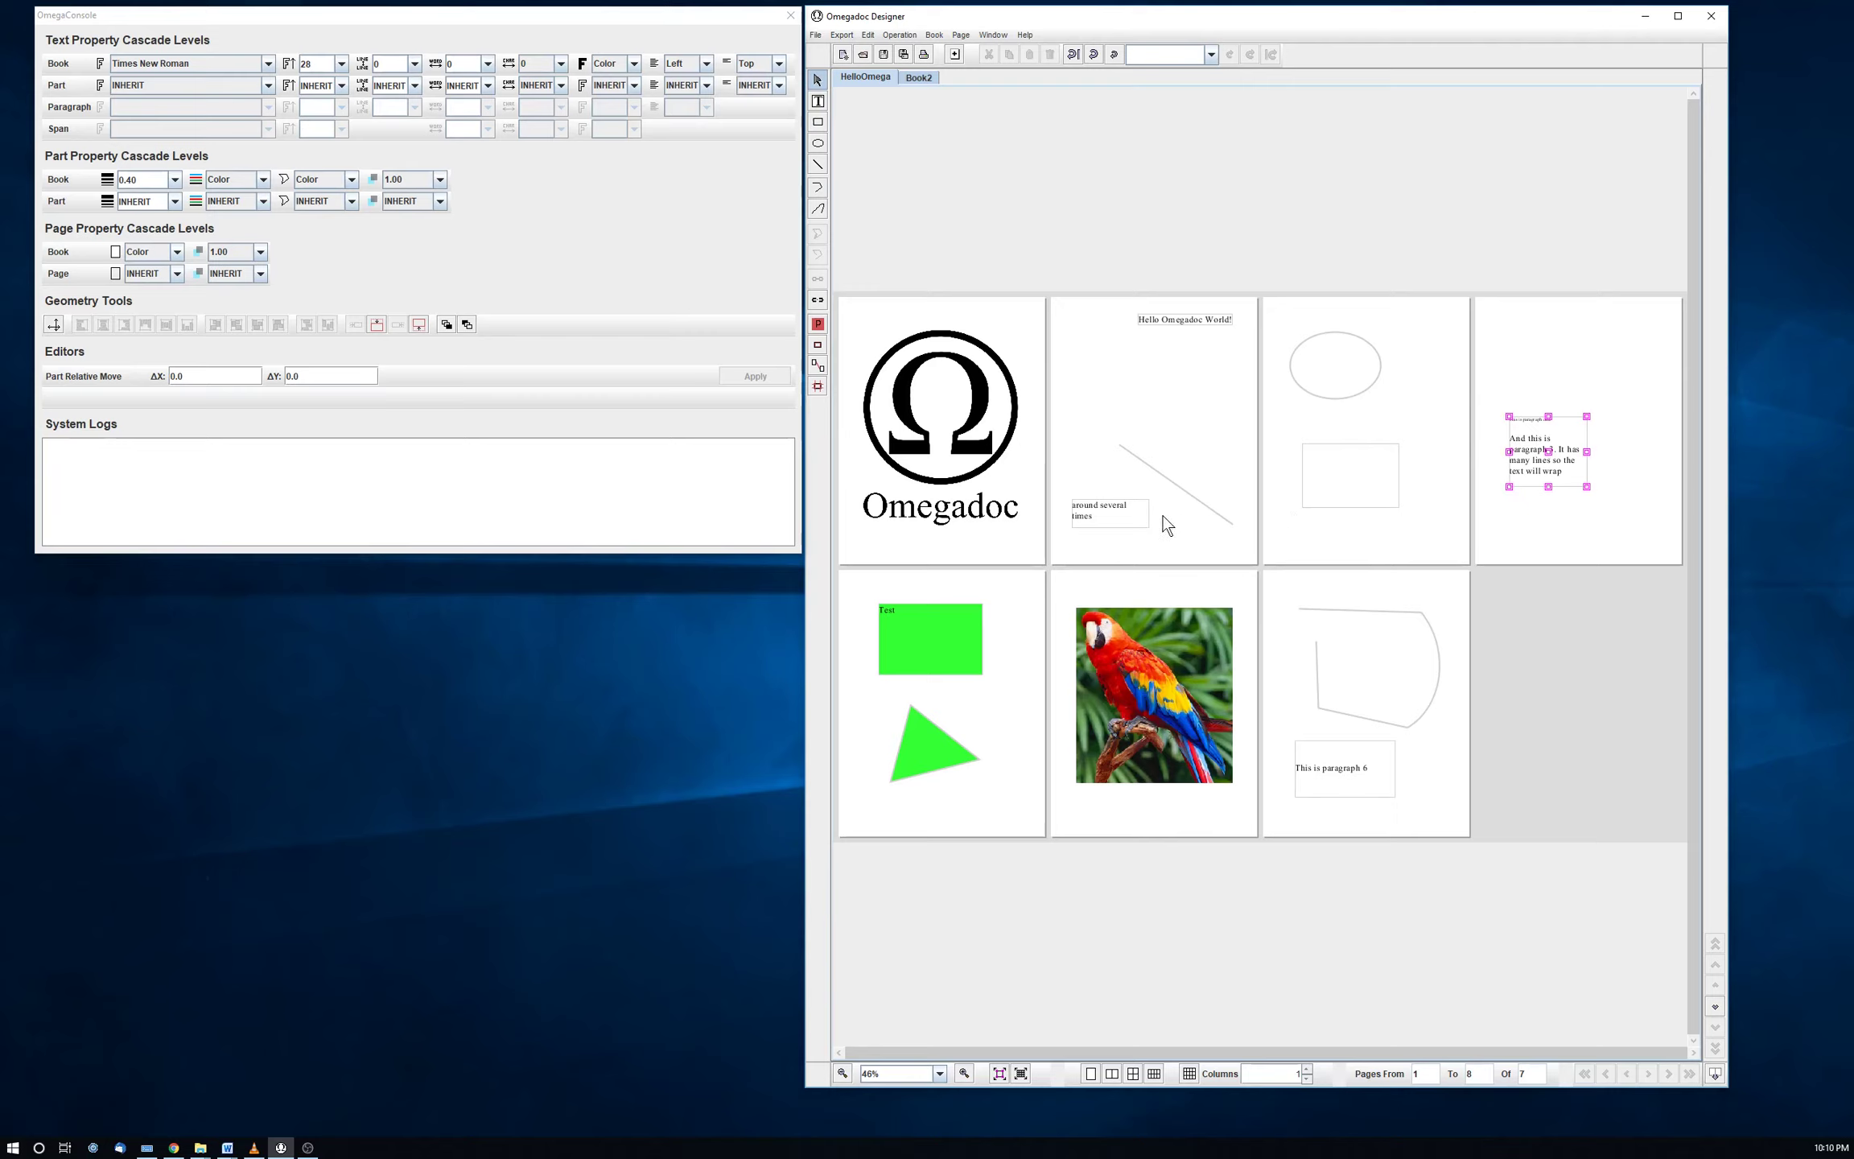
{"action": "mouse_move", "coordinate": [1587, 487]}
{"action": "left_mouse_down"}
{"action": "mouse_move", "coordinate": [1568, 460]}
{"action": "mouse_move", "coordinate": [1615, 511]}
{"action": "mouse_move", "coordinate": [1590, 482]}
{"action": "left_mouse_up"}
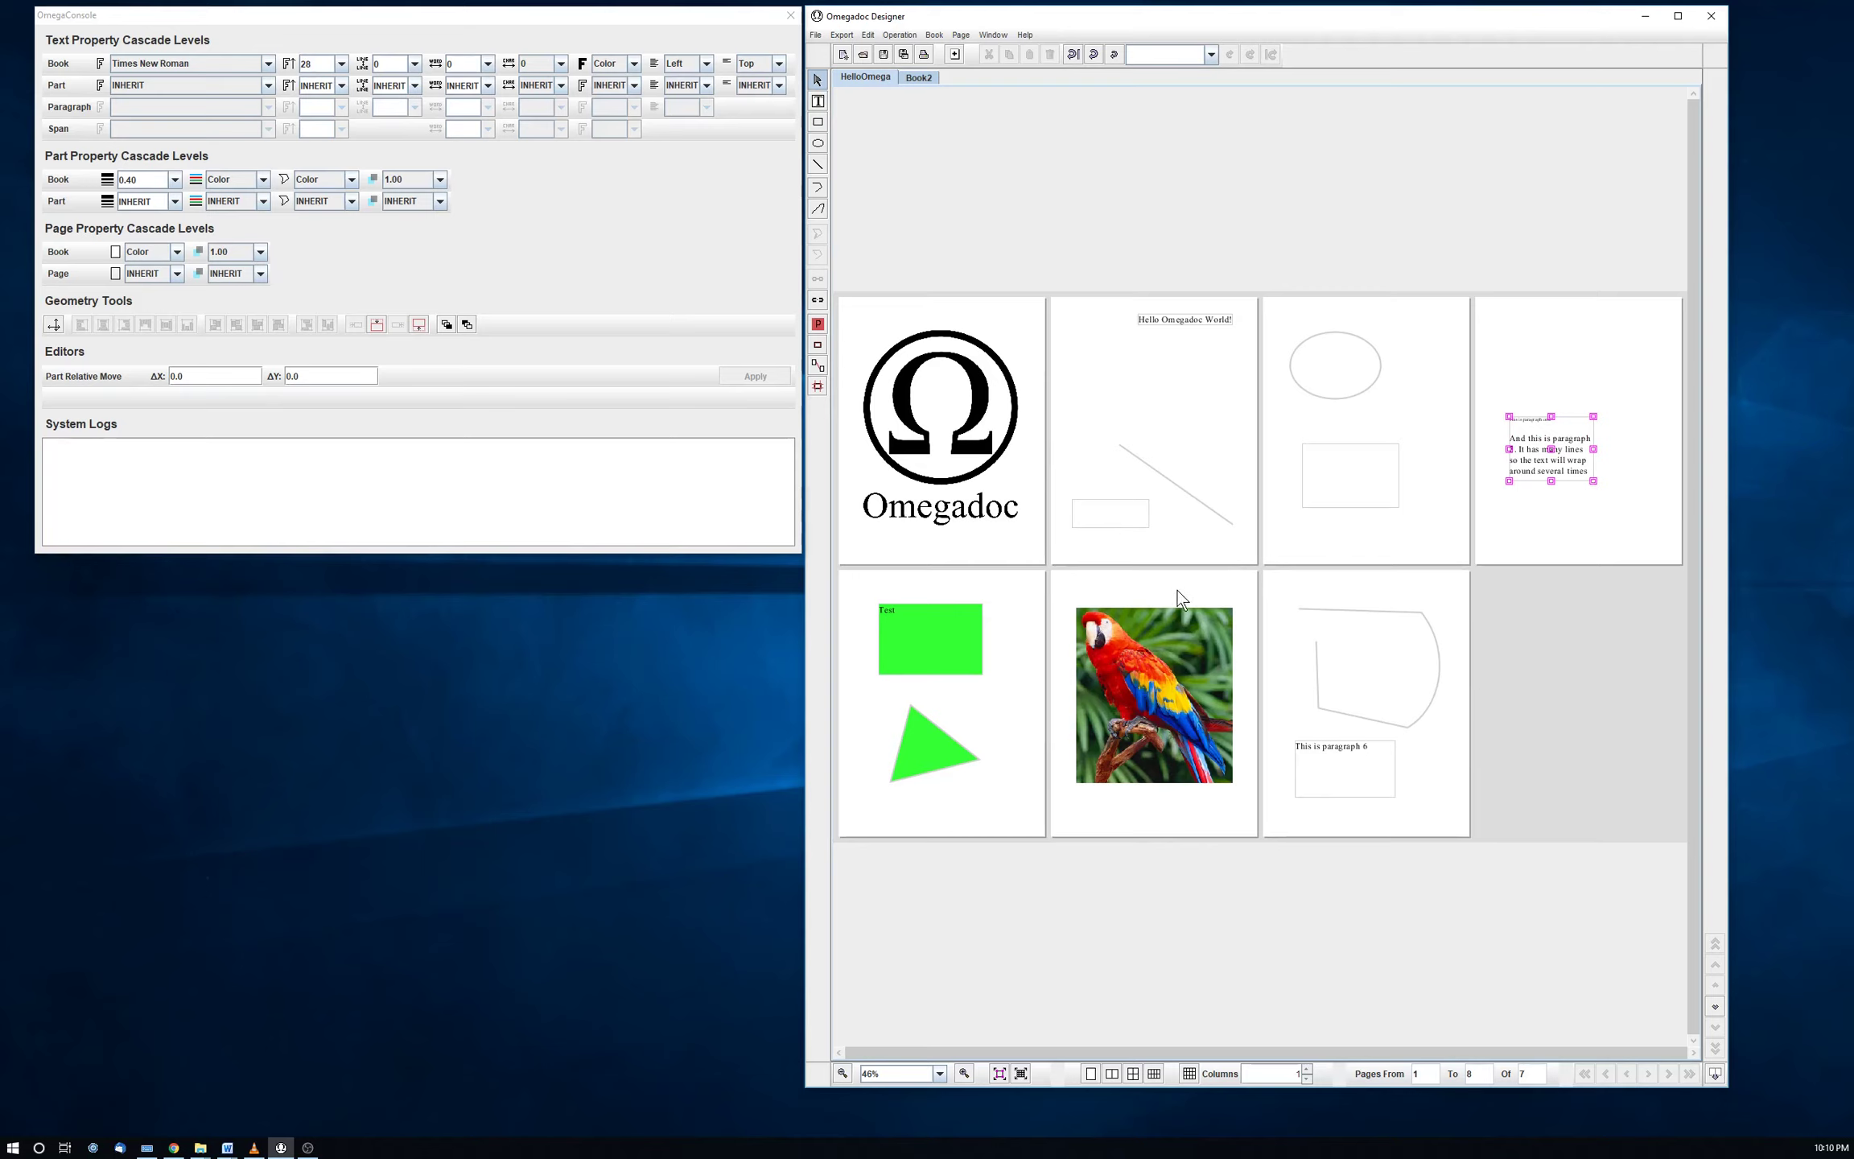
Scale the parrot picture on the sixth page down slightly from its upper-right corner, and clear the selection
{"action": "left_click", "coordinate": [1153, 621]}
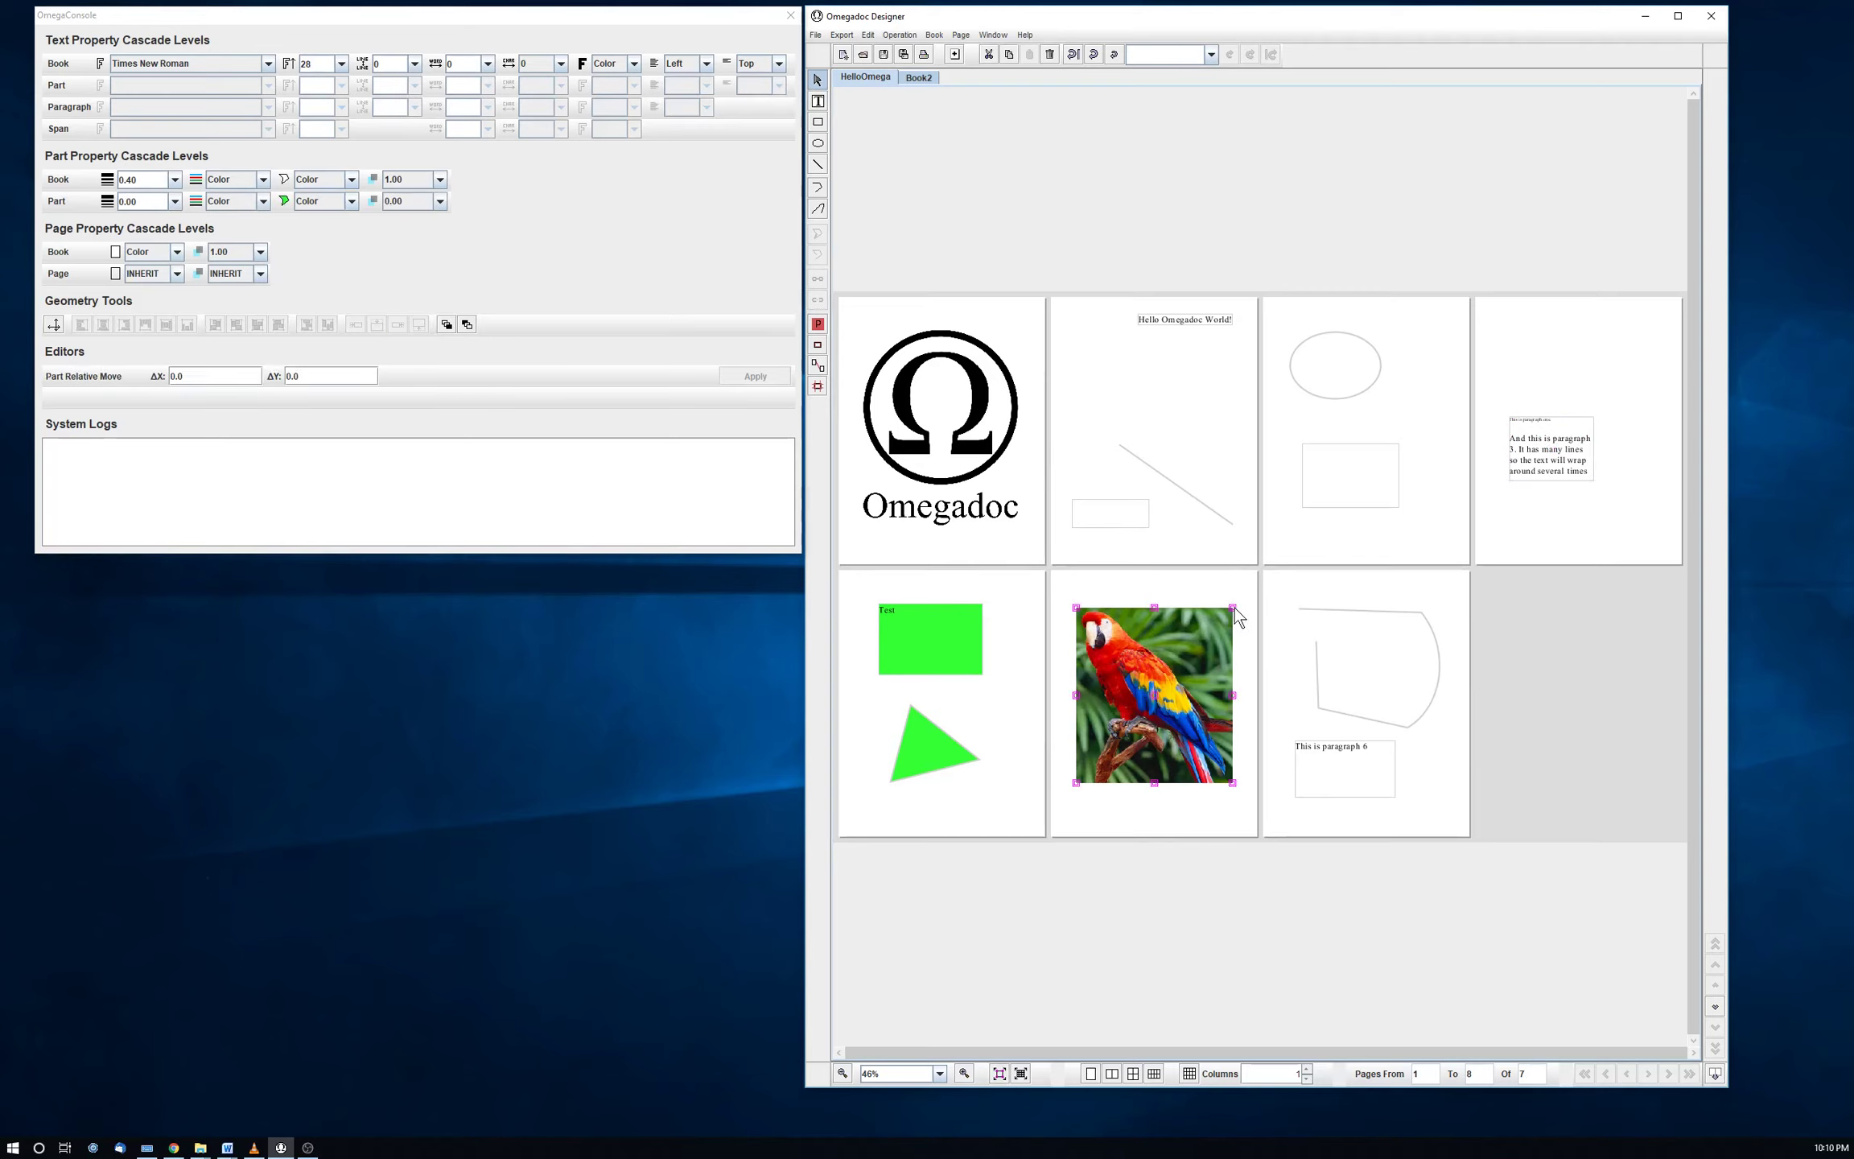
{"action": "left_click_drag", "start_coordinate": [1234, 607], "coordinate": [1221, 655]}
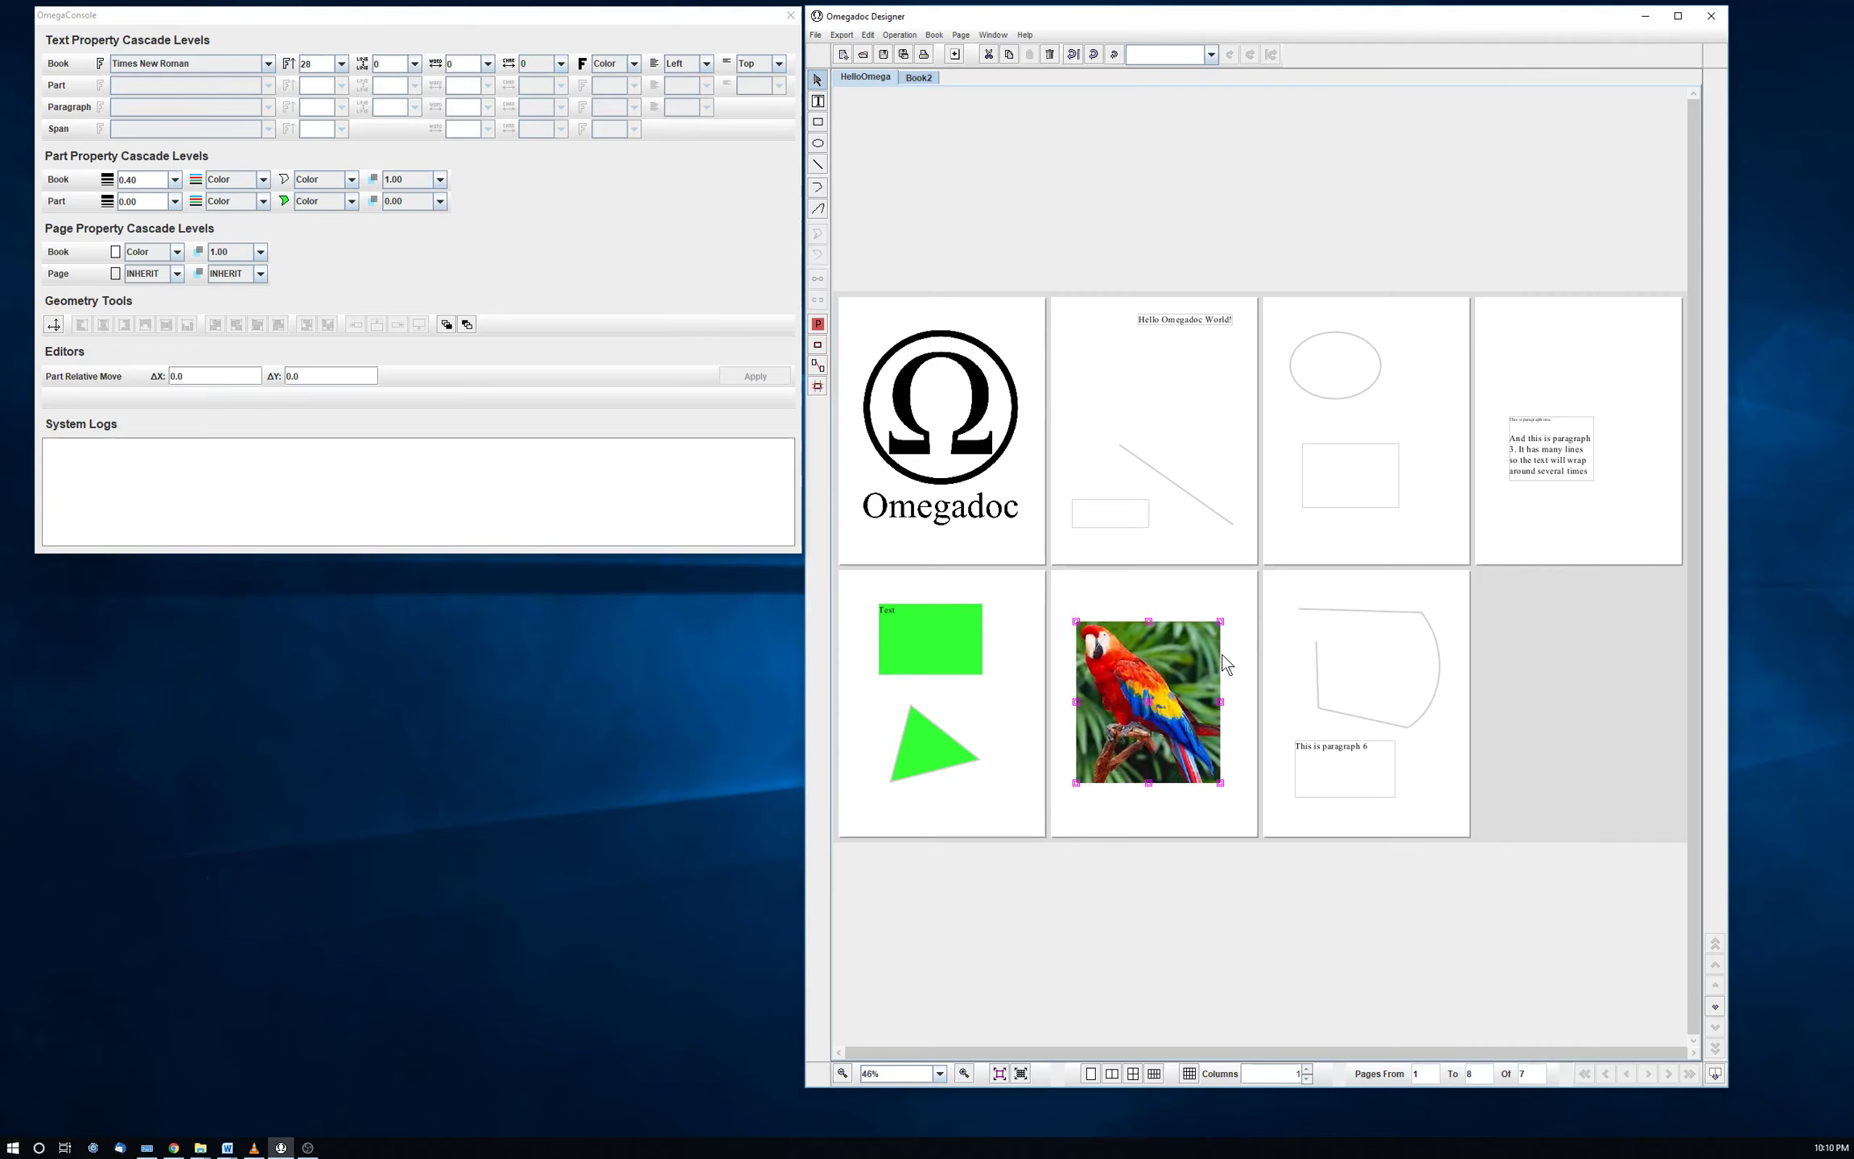
{"action": "left_click", "coordinate": [1548, 503]}
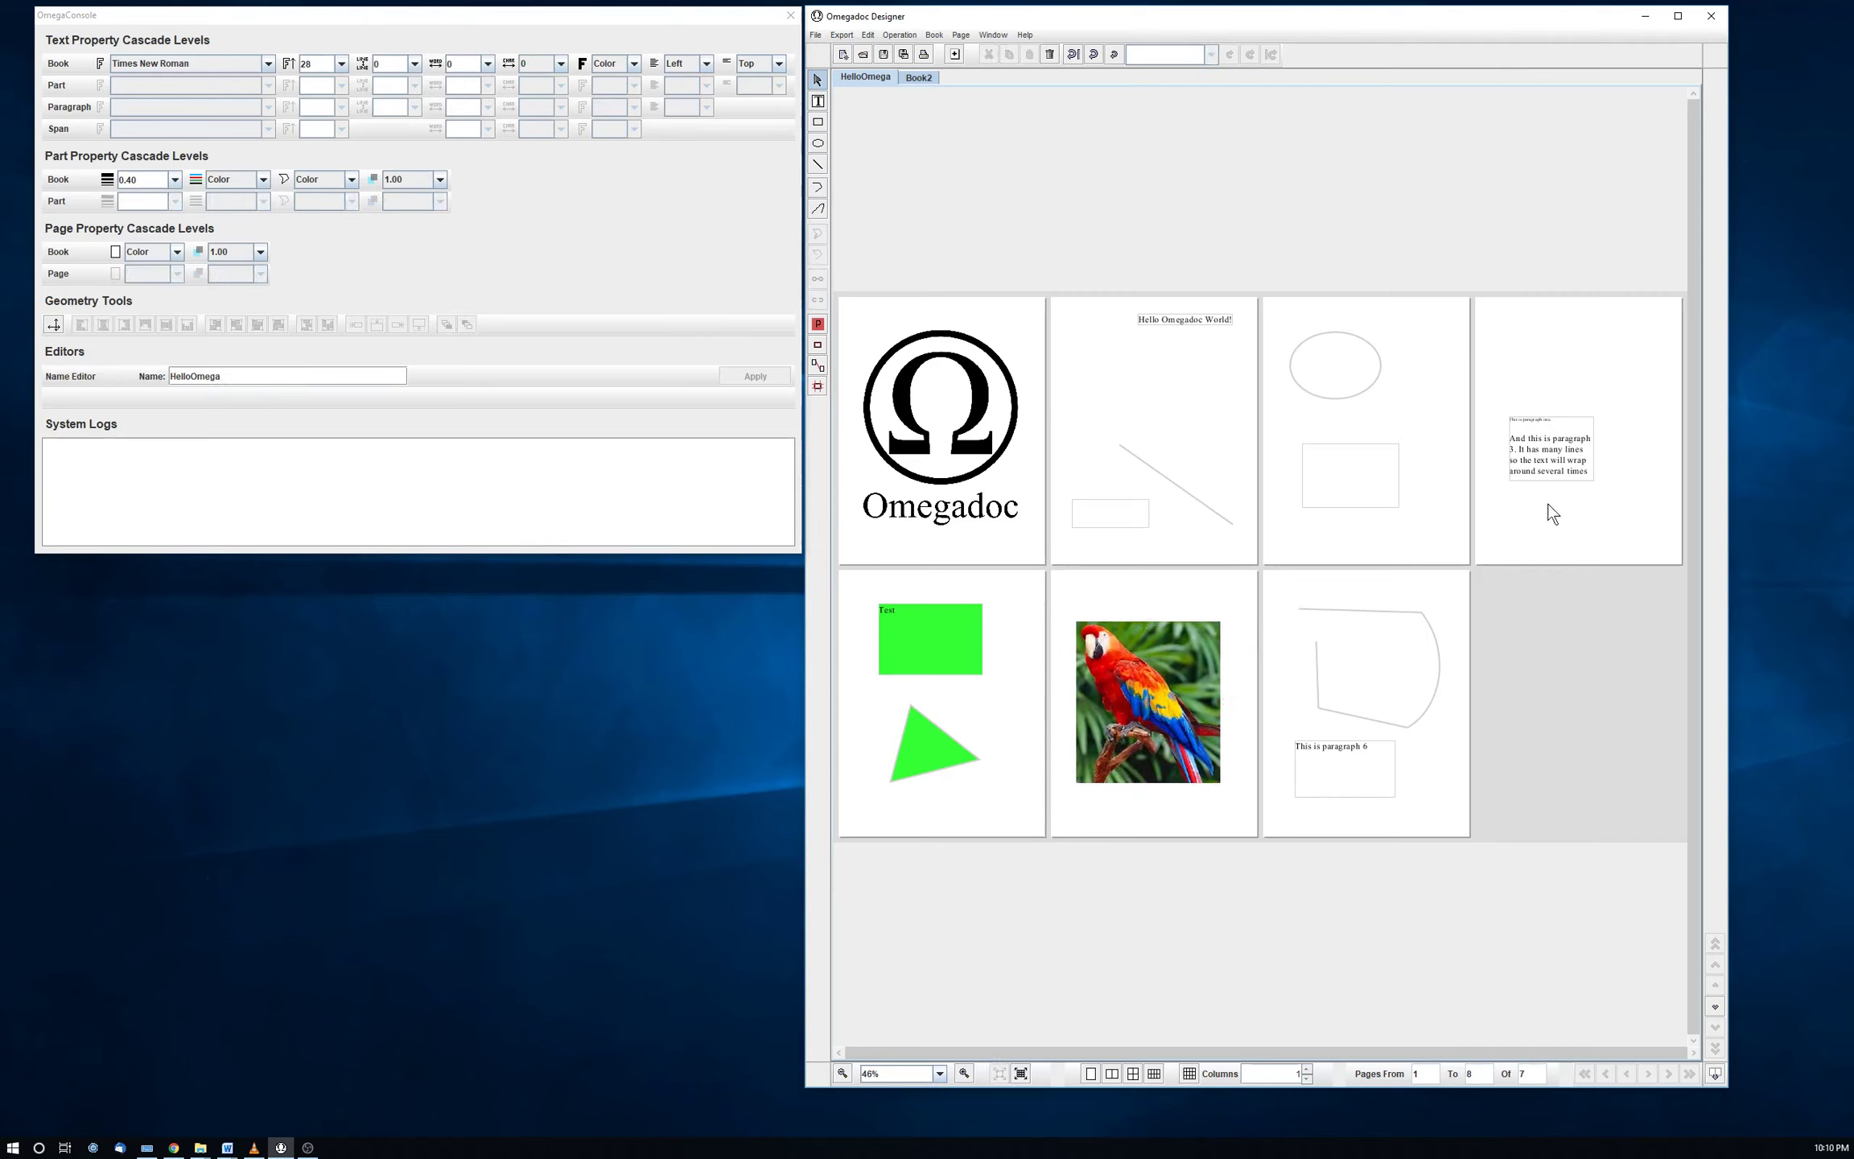
Enlarge the fourth page's text frame from its bottom midpoint, and set its lower-left corner's absolute position to X 100, Y 580
{"action": "left_click", "coordinate": [1564, 452]}
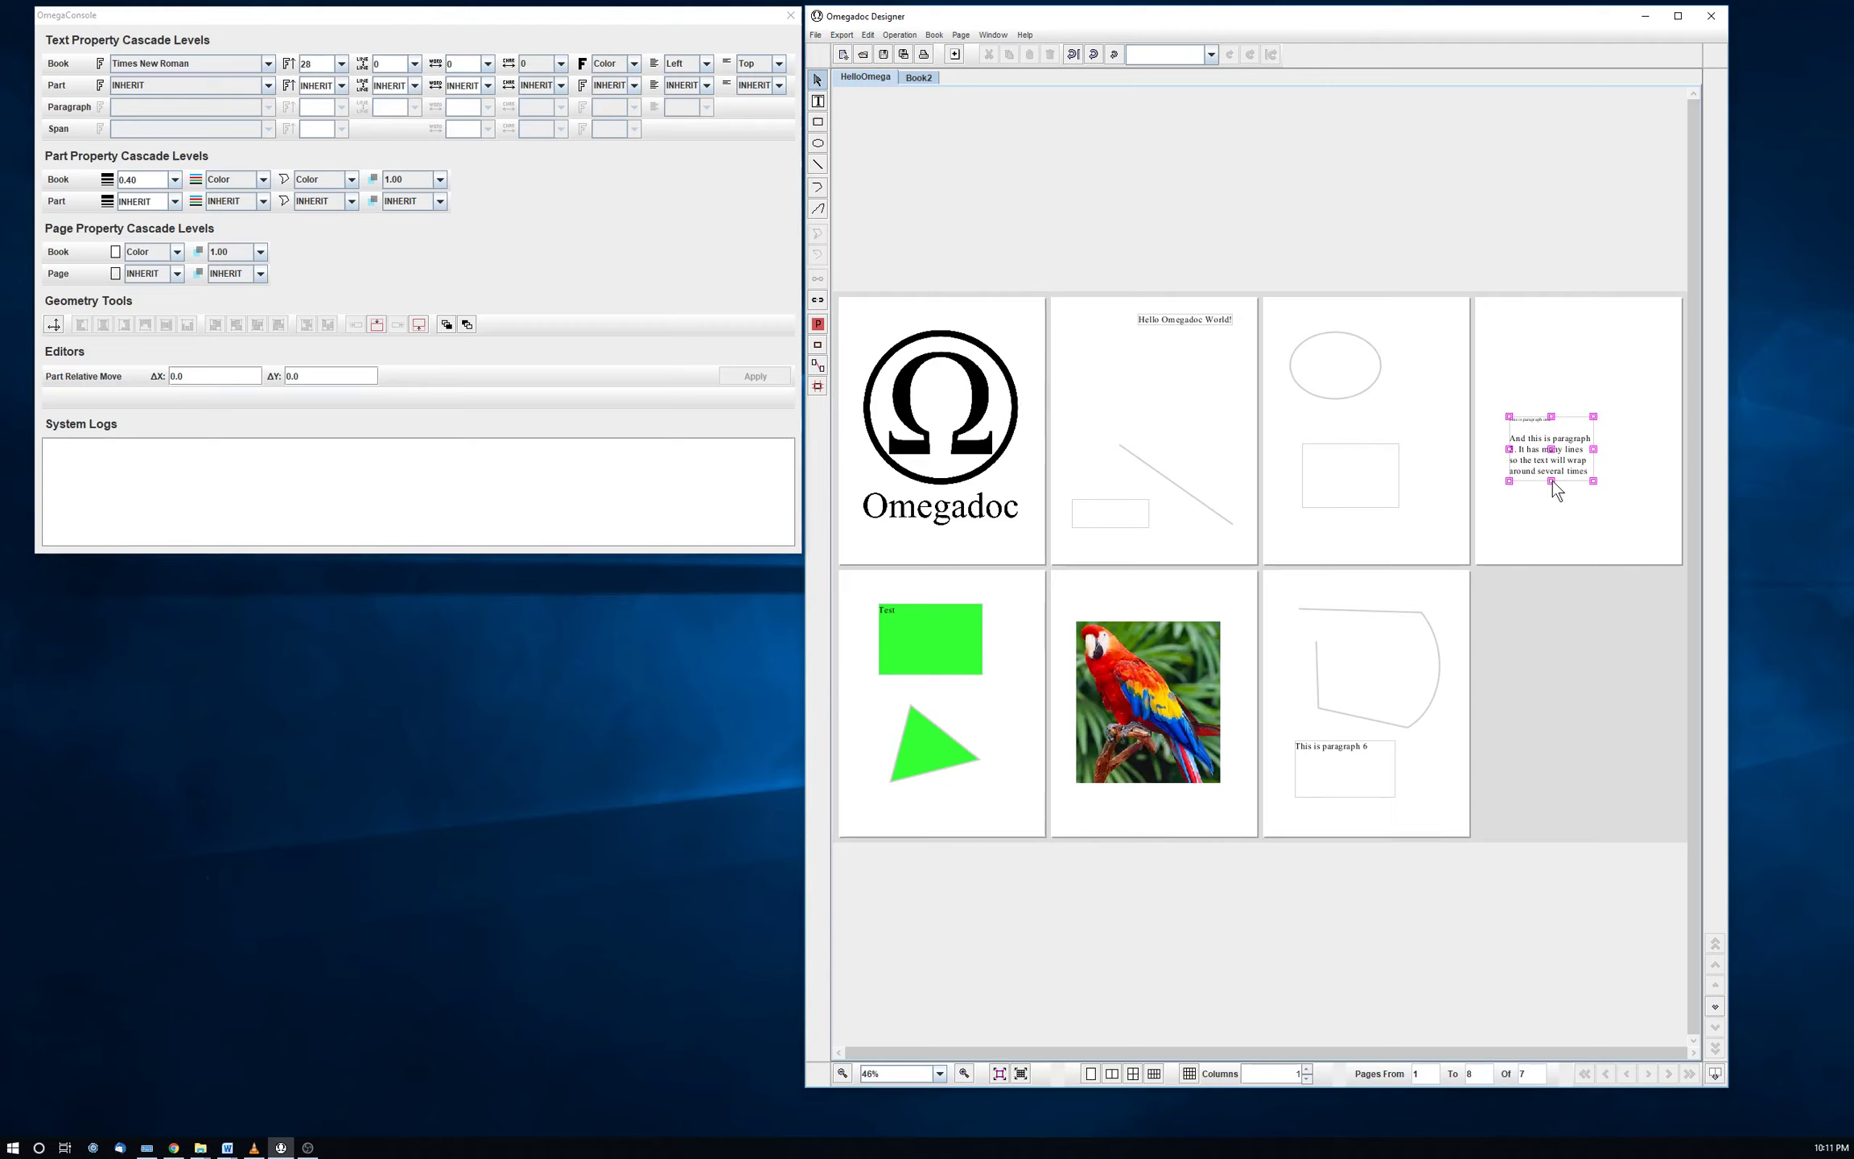
{"action": "mouse_move", "coordinate": [1553, 481]}
{"action": "left_mouse_down"}
{"action": "mouse_move", "coordinate": [1566, 523]}
{"action": "mouse_move", "coordinate": [1570, 460]}
{"action": "mouse_move", "coordinate": [1577, 511]}
{"action": "mouse_move", "coordinate": [1571, 496]}
{"action": "left_mouse_up"}
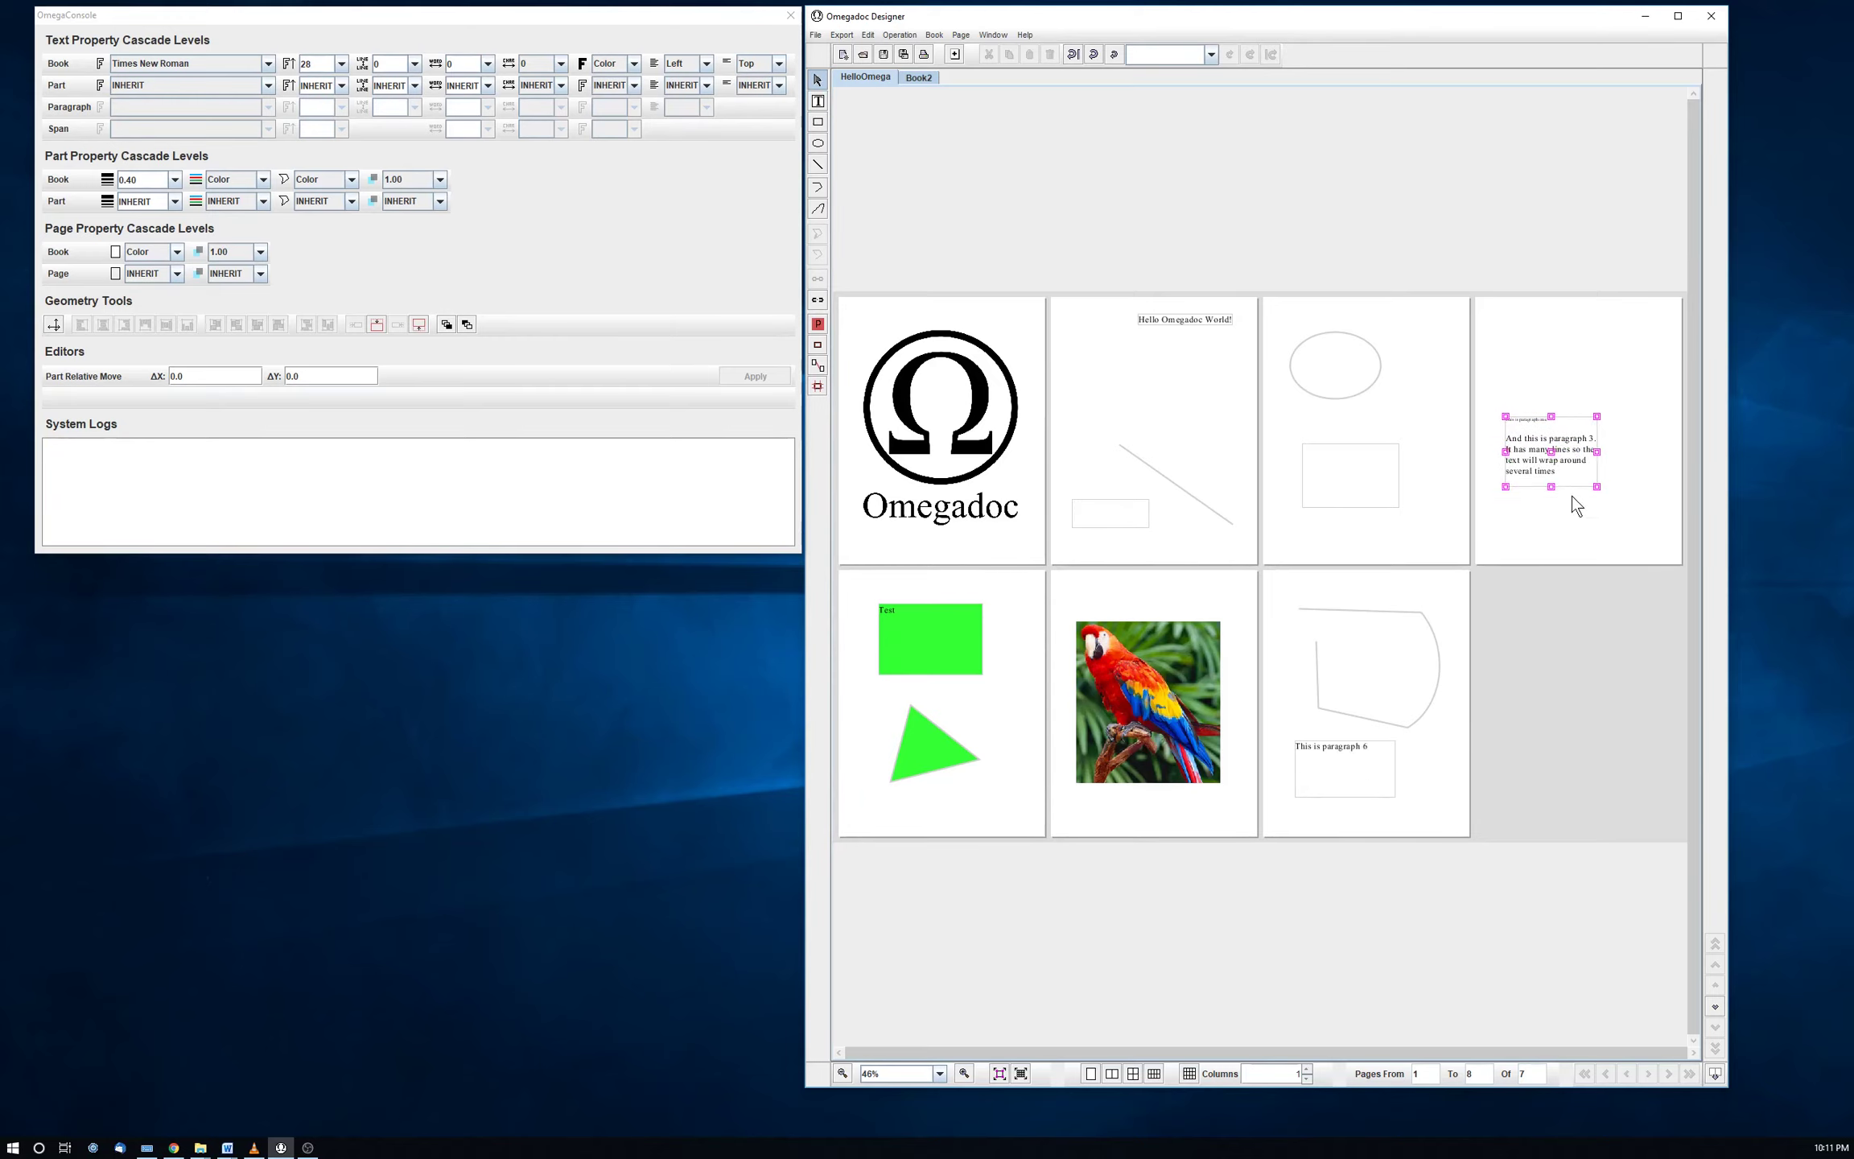
{"action": "left_click", "coordinate": [1505, 487]}
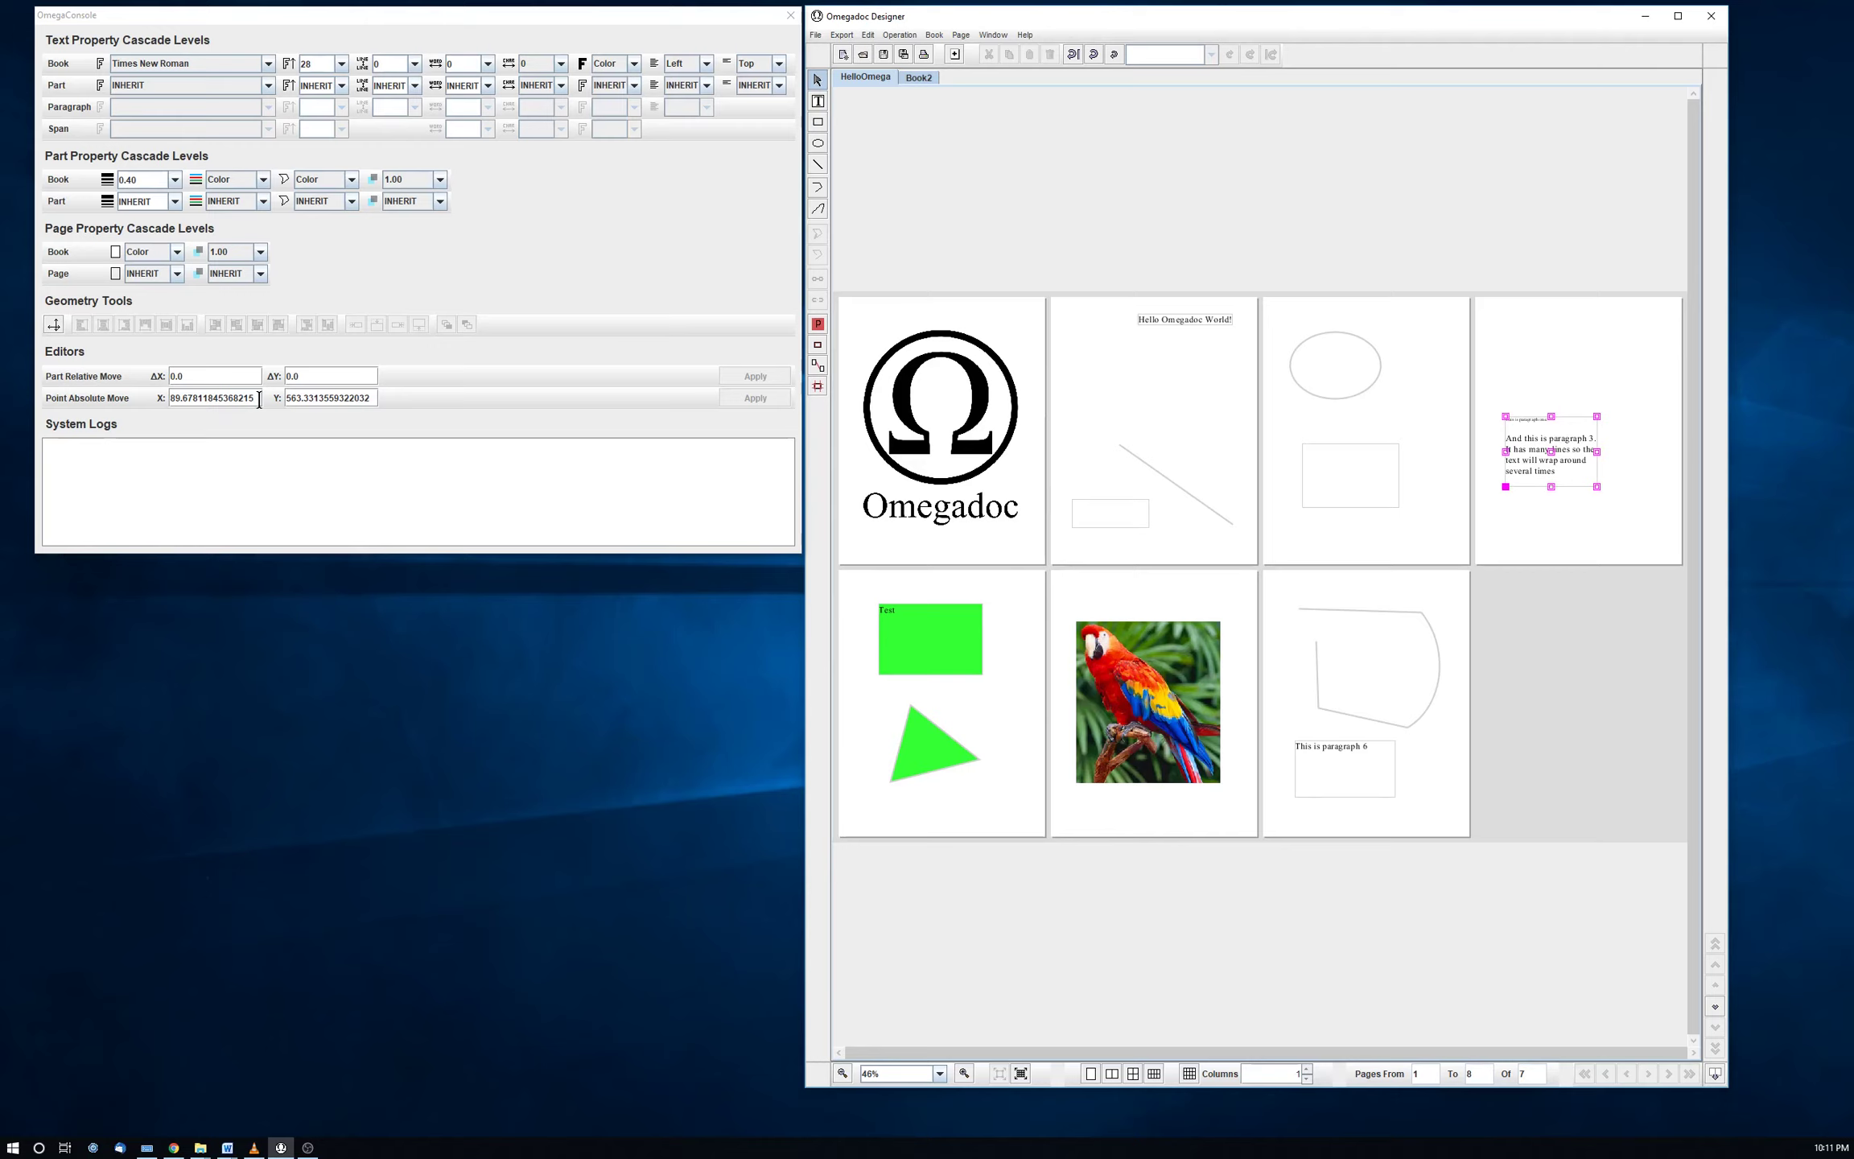
{"action": "left_click_drag", "start_coordinate": [259, 400], "coordinate": [168, 405]}
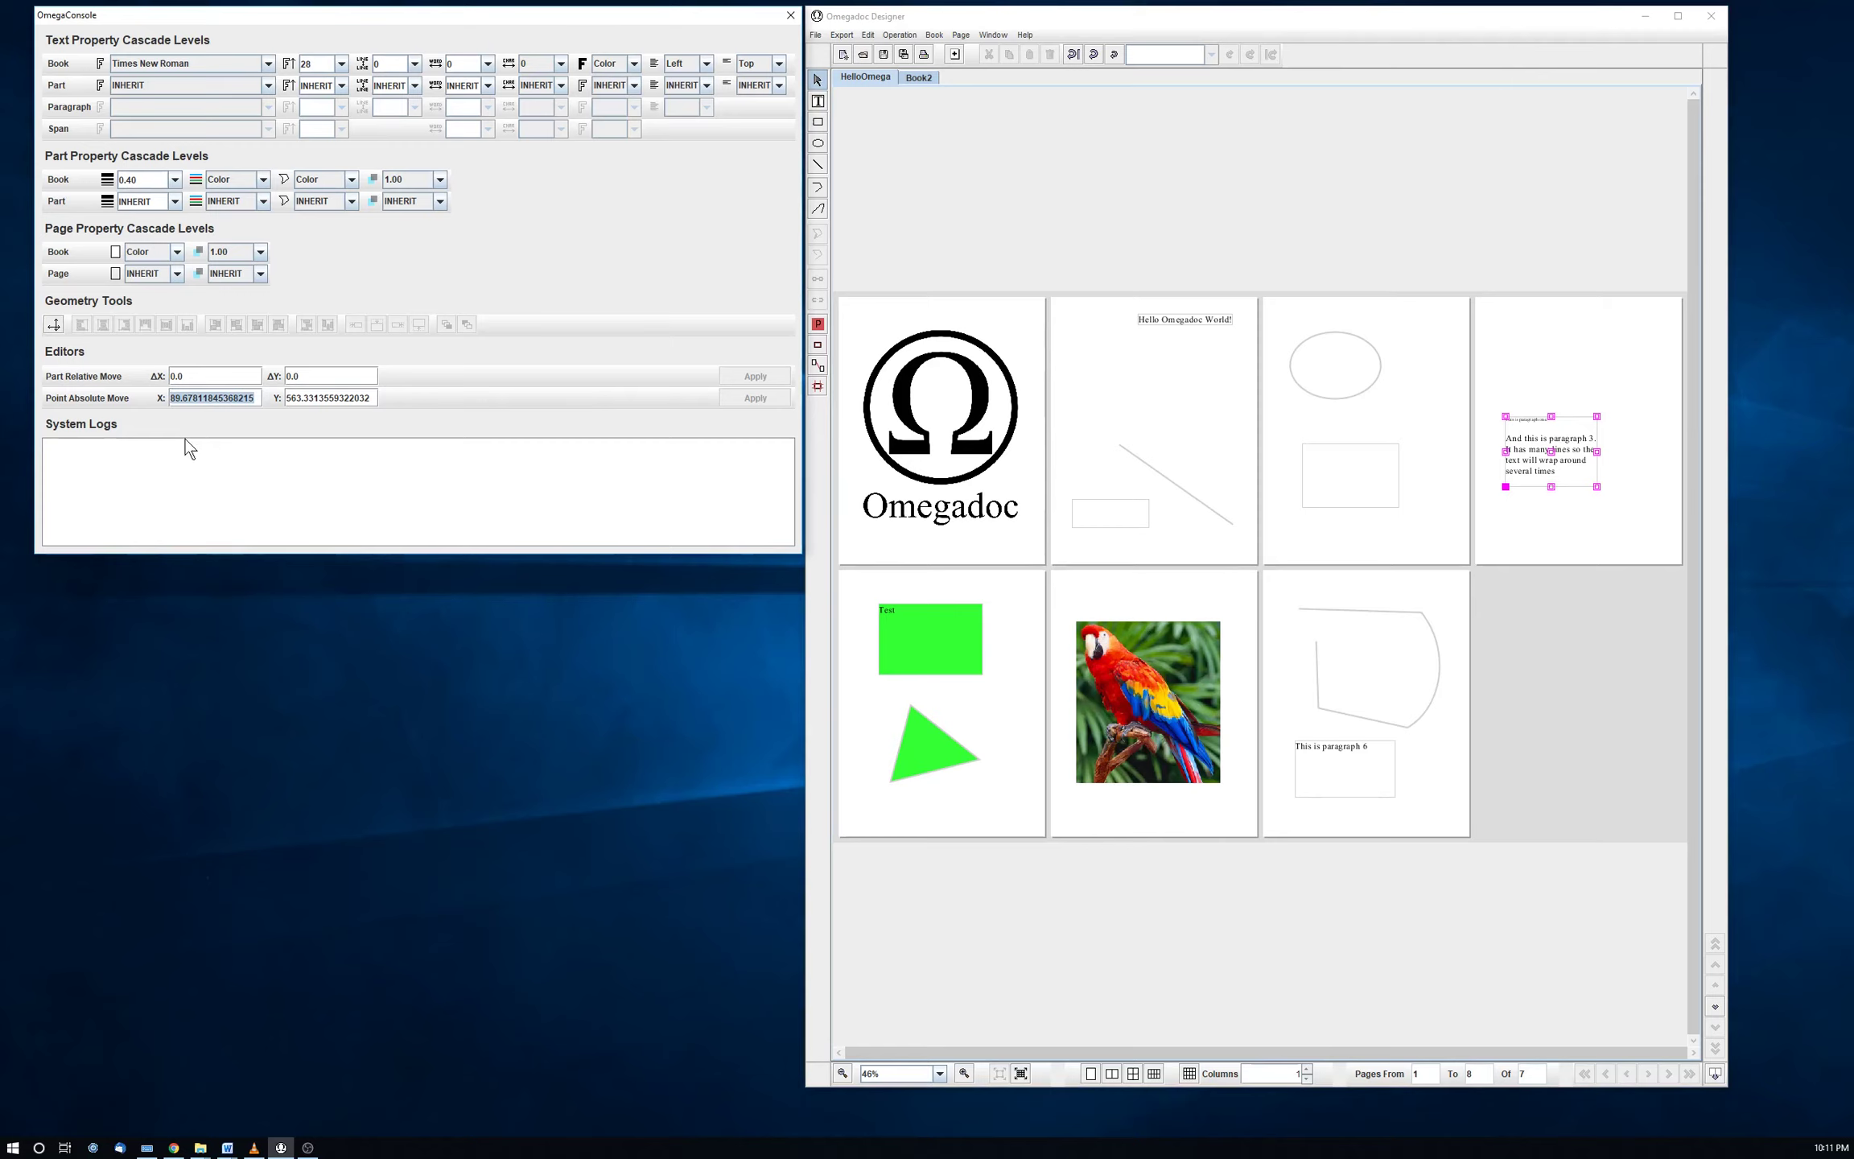
{"action": "type", "text": "100"}
{"action": "left_click_drag", "start_coordinate": [373, 397], "coordinate": [288, 397]}
{"action": "left_click", "coordinate": [751, 404]}
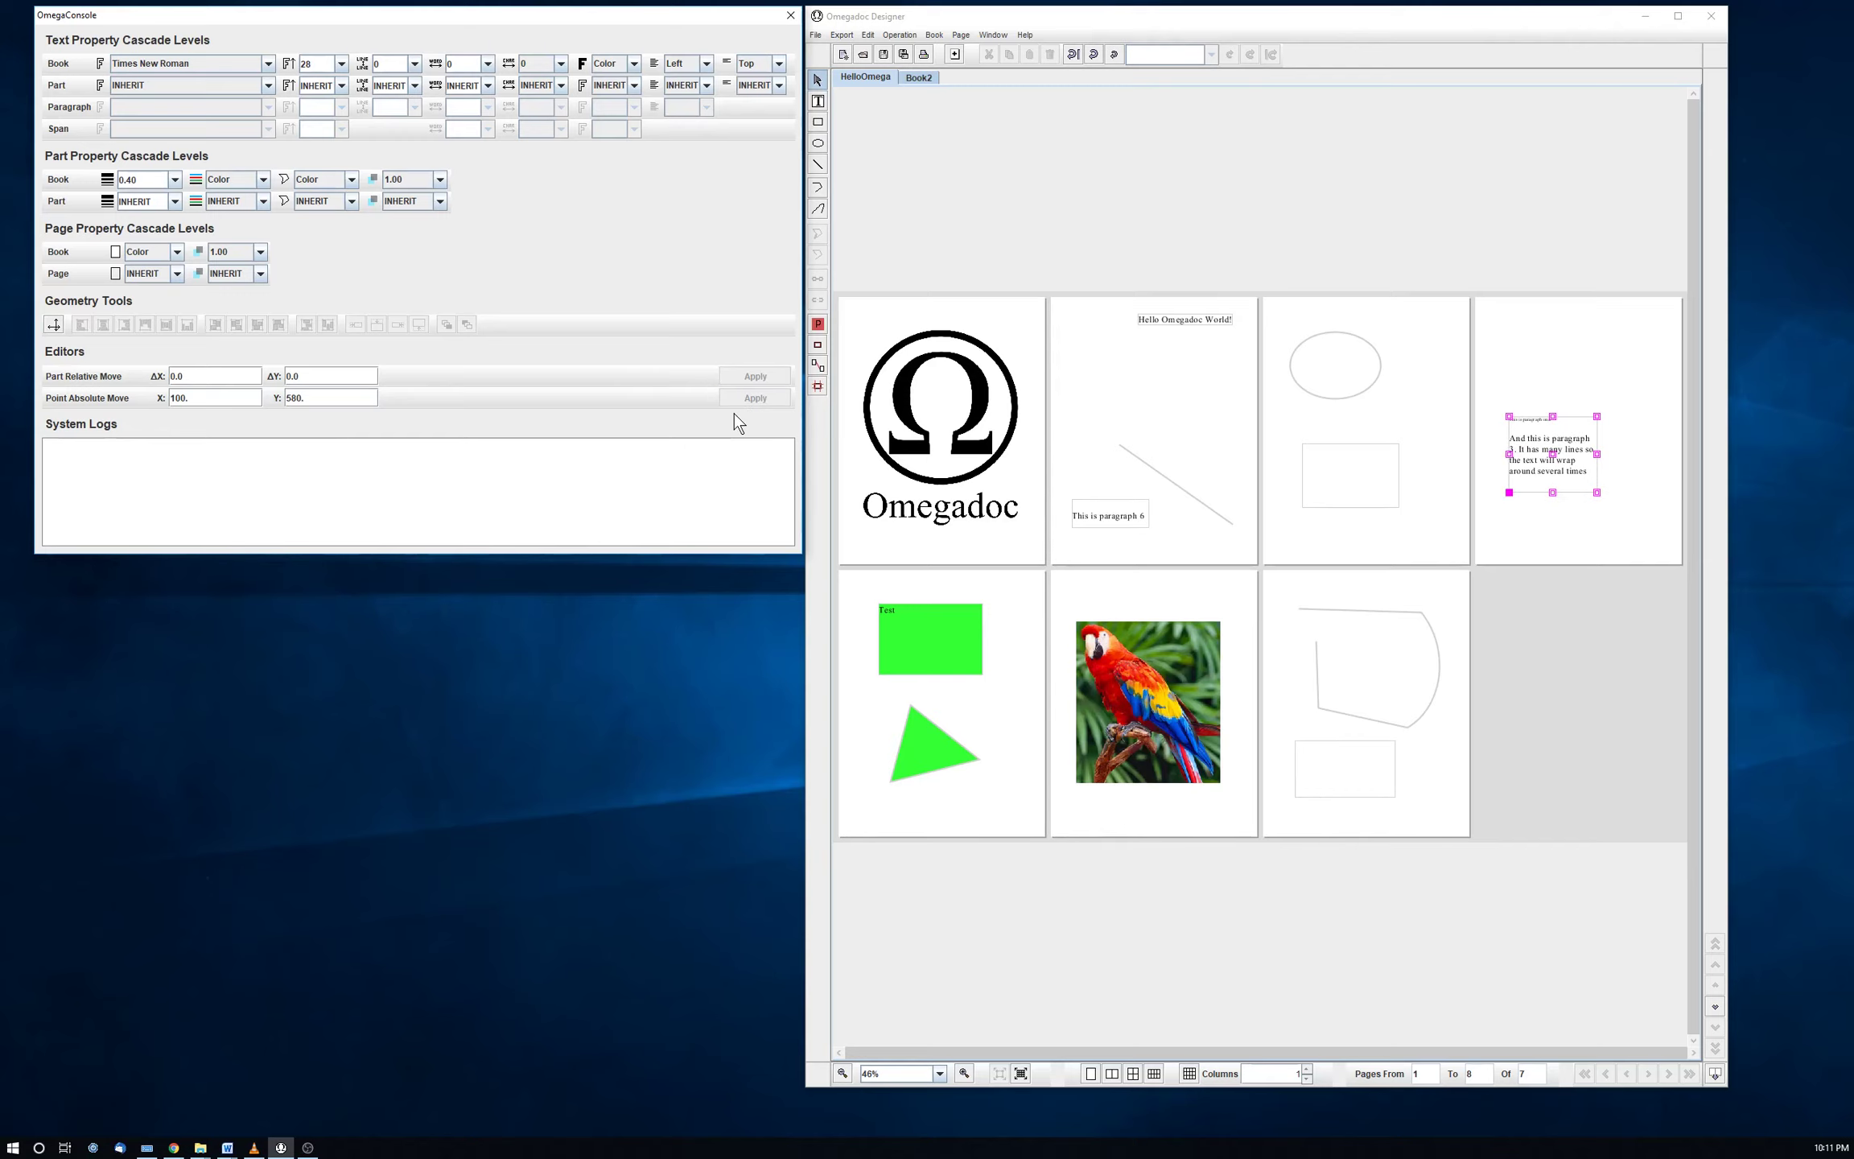
{"action": "left_click", "coordinate": [1554, 525]}
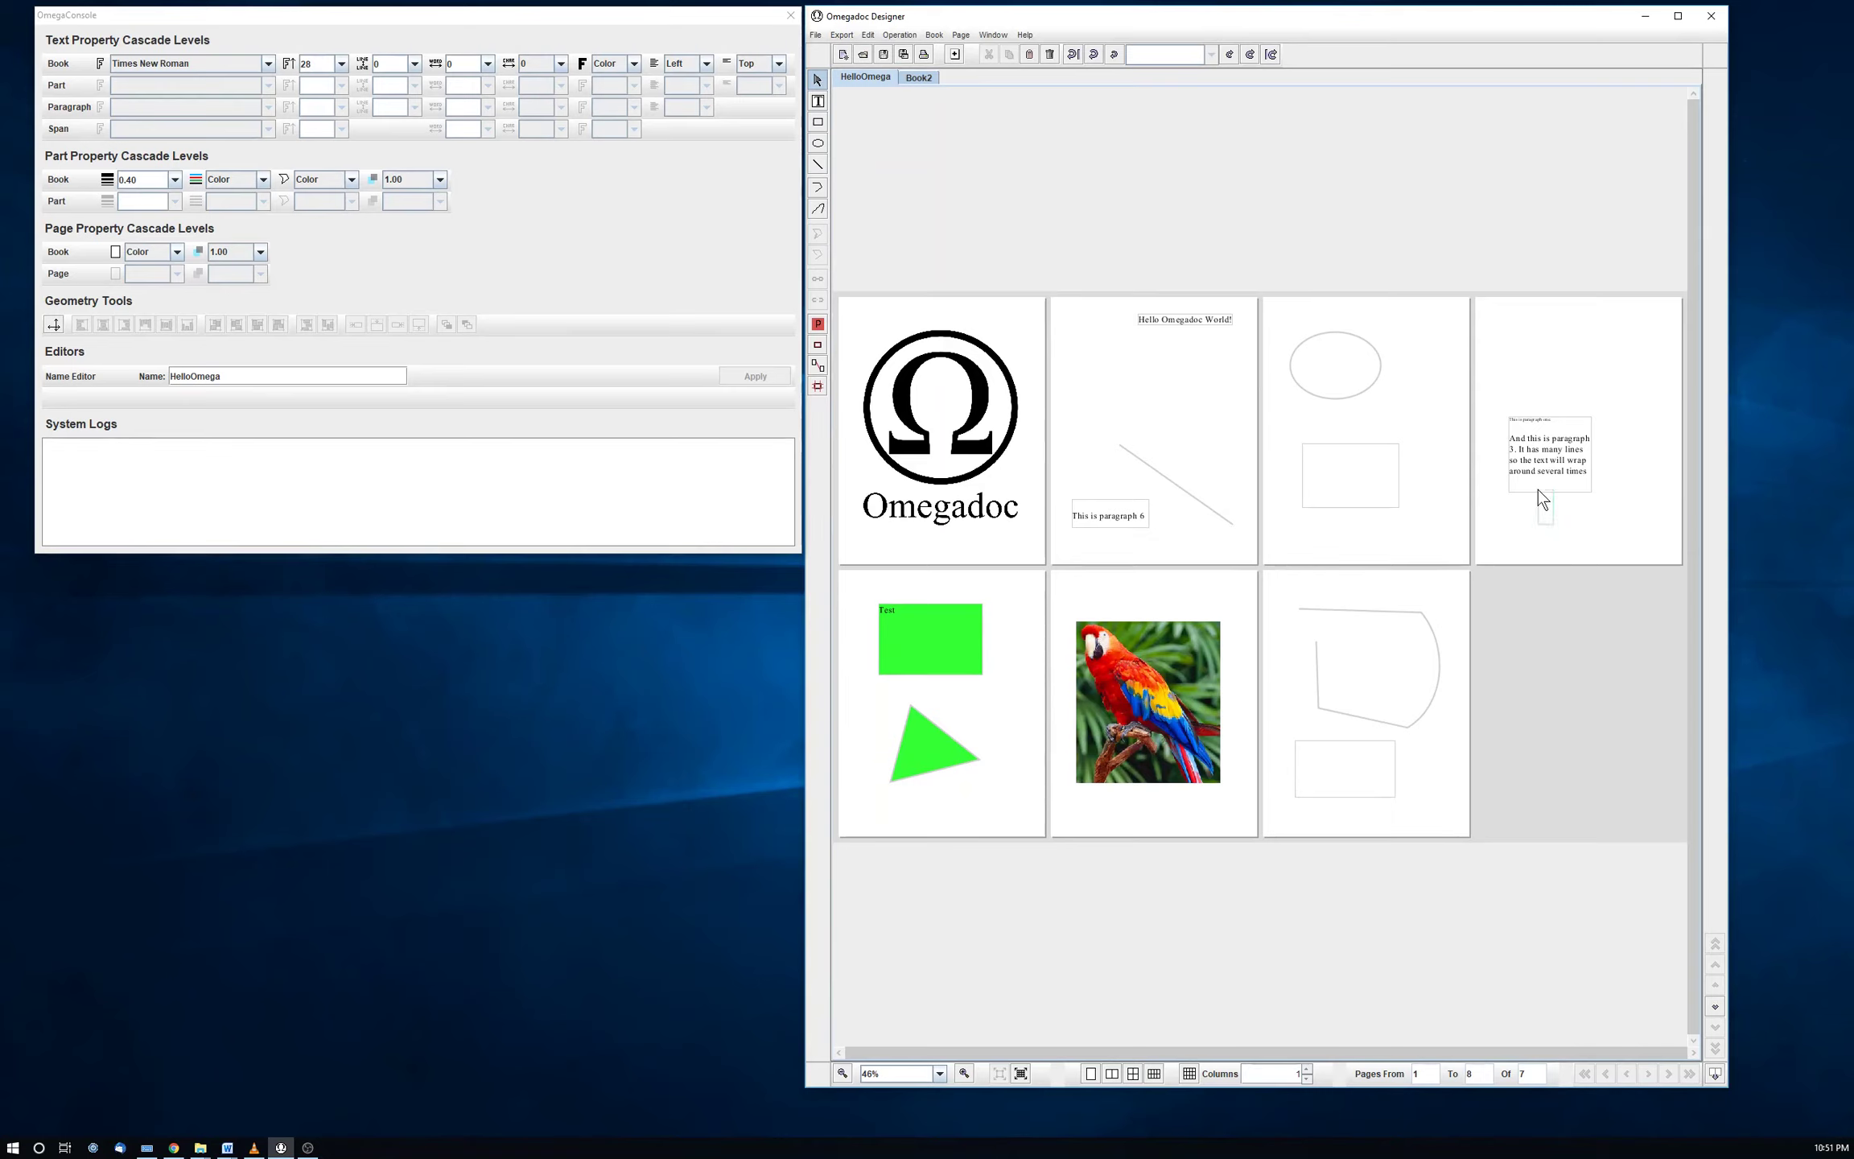
Extend the fourth page's text frame downward from its bottom midpoint
{"action": "left_click", "coordinate": [1539, 490]}
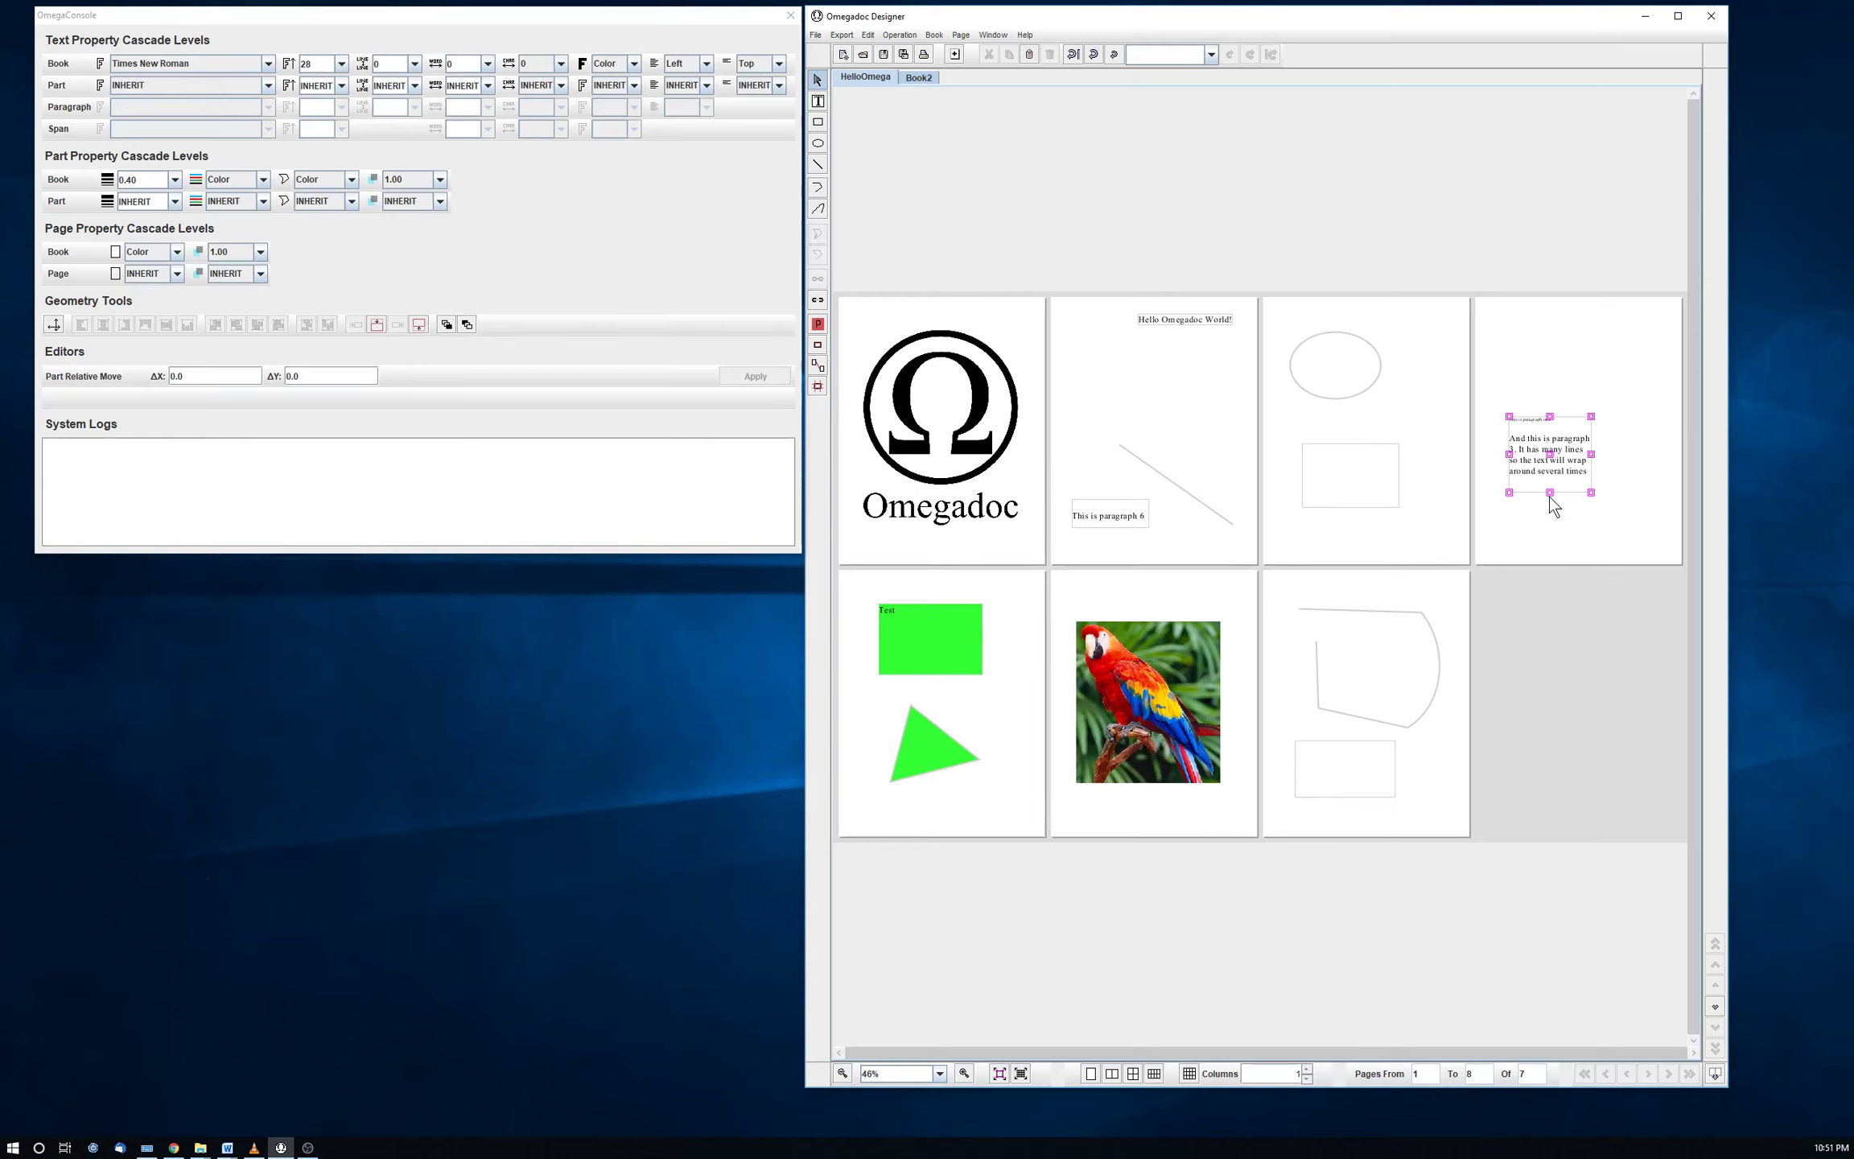
{"action": "mouse_move", "coordinate": [1549, 495]}
{"action": "left_mouse_down"}
{"action": "mouse_move", "coordinate": [1550, 525]}
{"action": "mouse_move", "coordinate": [1548, 467]}
{"action": "mouse_move", "coordinate": [1558, 511]}
{"action": "left_mouse_up"}
{"action": "mouse_move", "coordinate": [1595, 465]}
{"action": "left_mouse_down"}
{"action": "mouse_move", "coordinate": [1660, 459]}
{"action": "mouse_move", "coordinate": [1597, 496]}
{"action": "left_mouse_up"}
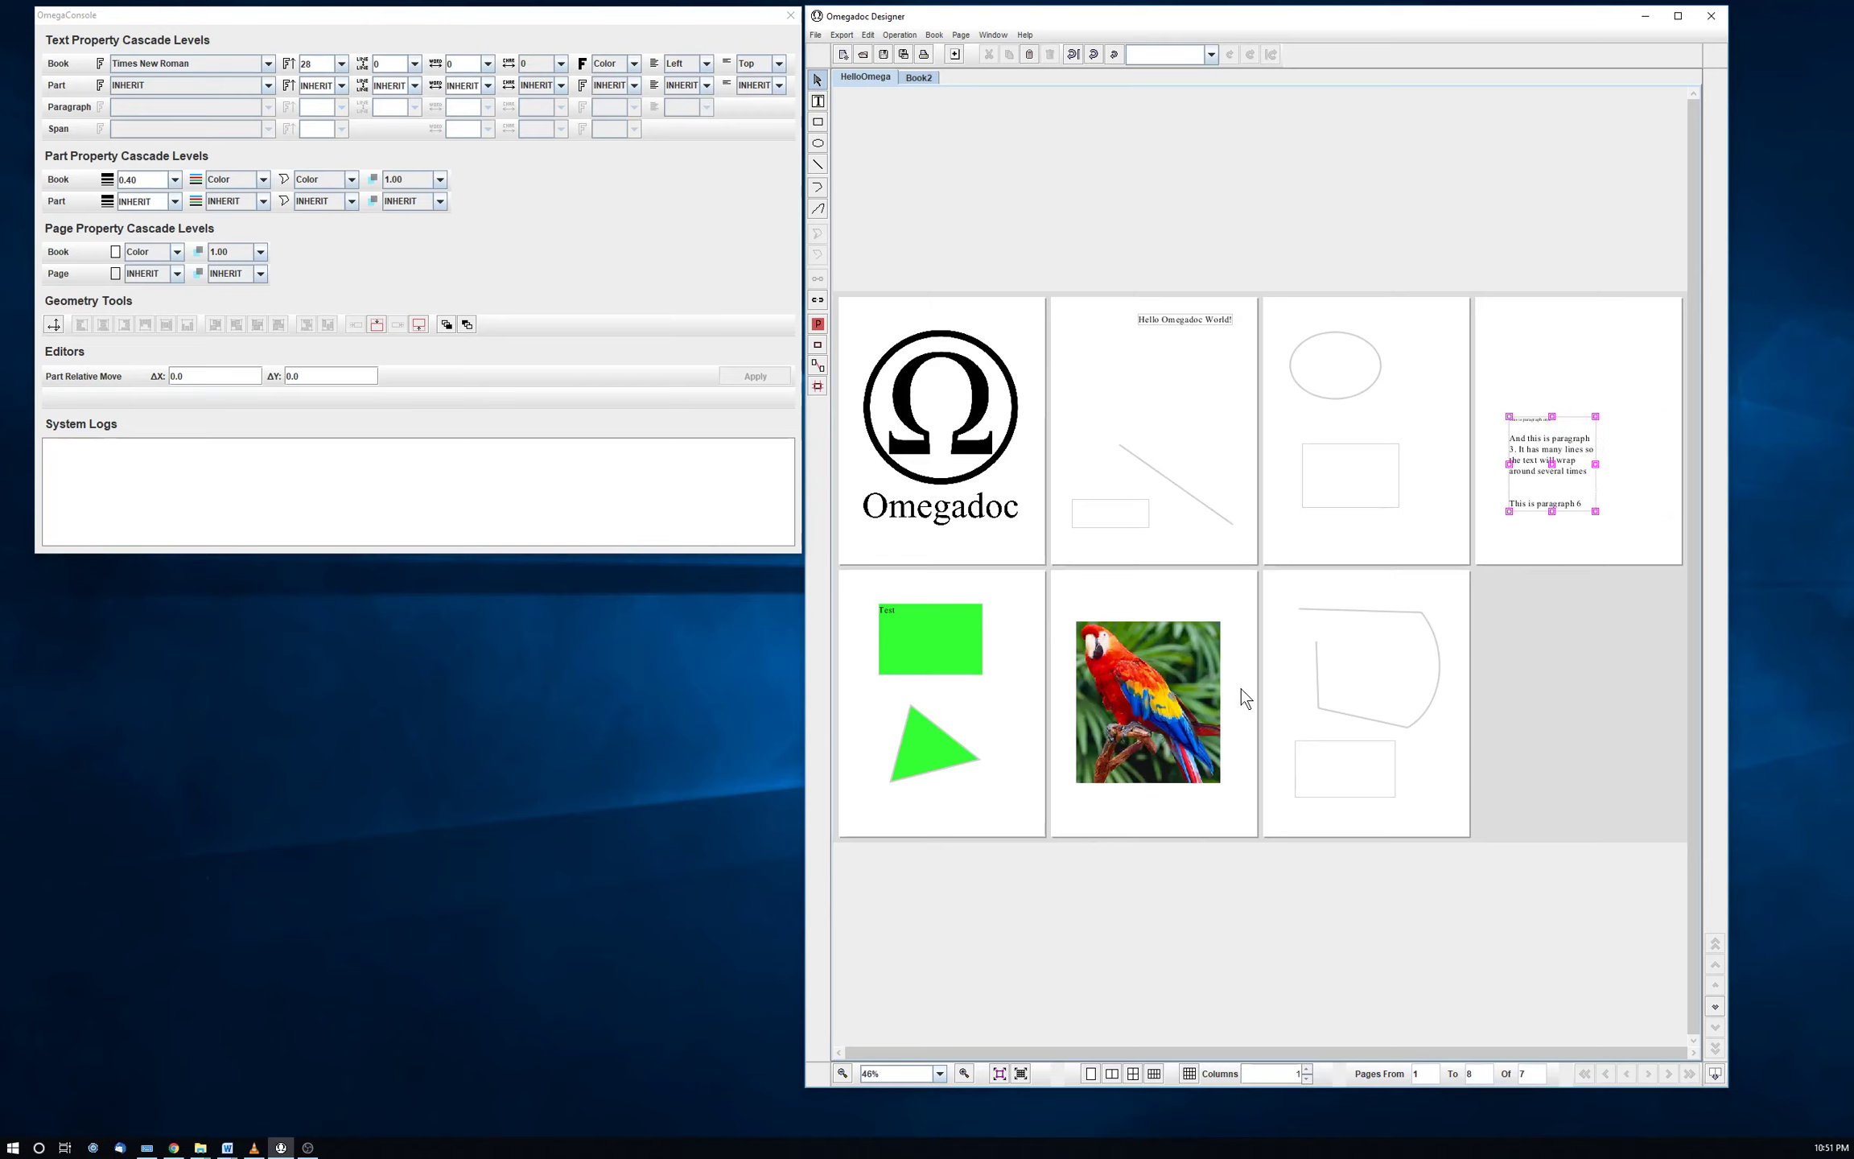
Scale the parrot picture down proportionally from its bottom midpoint to roughly two thirds of its size
{"action": "left_click", "coordinate": [1139, 769]}
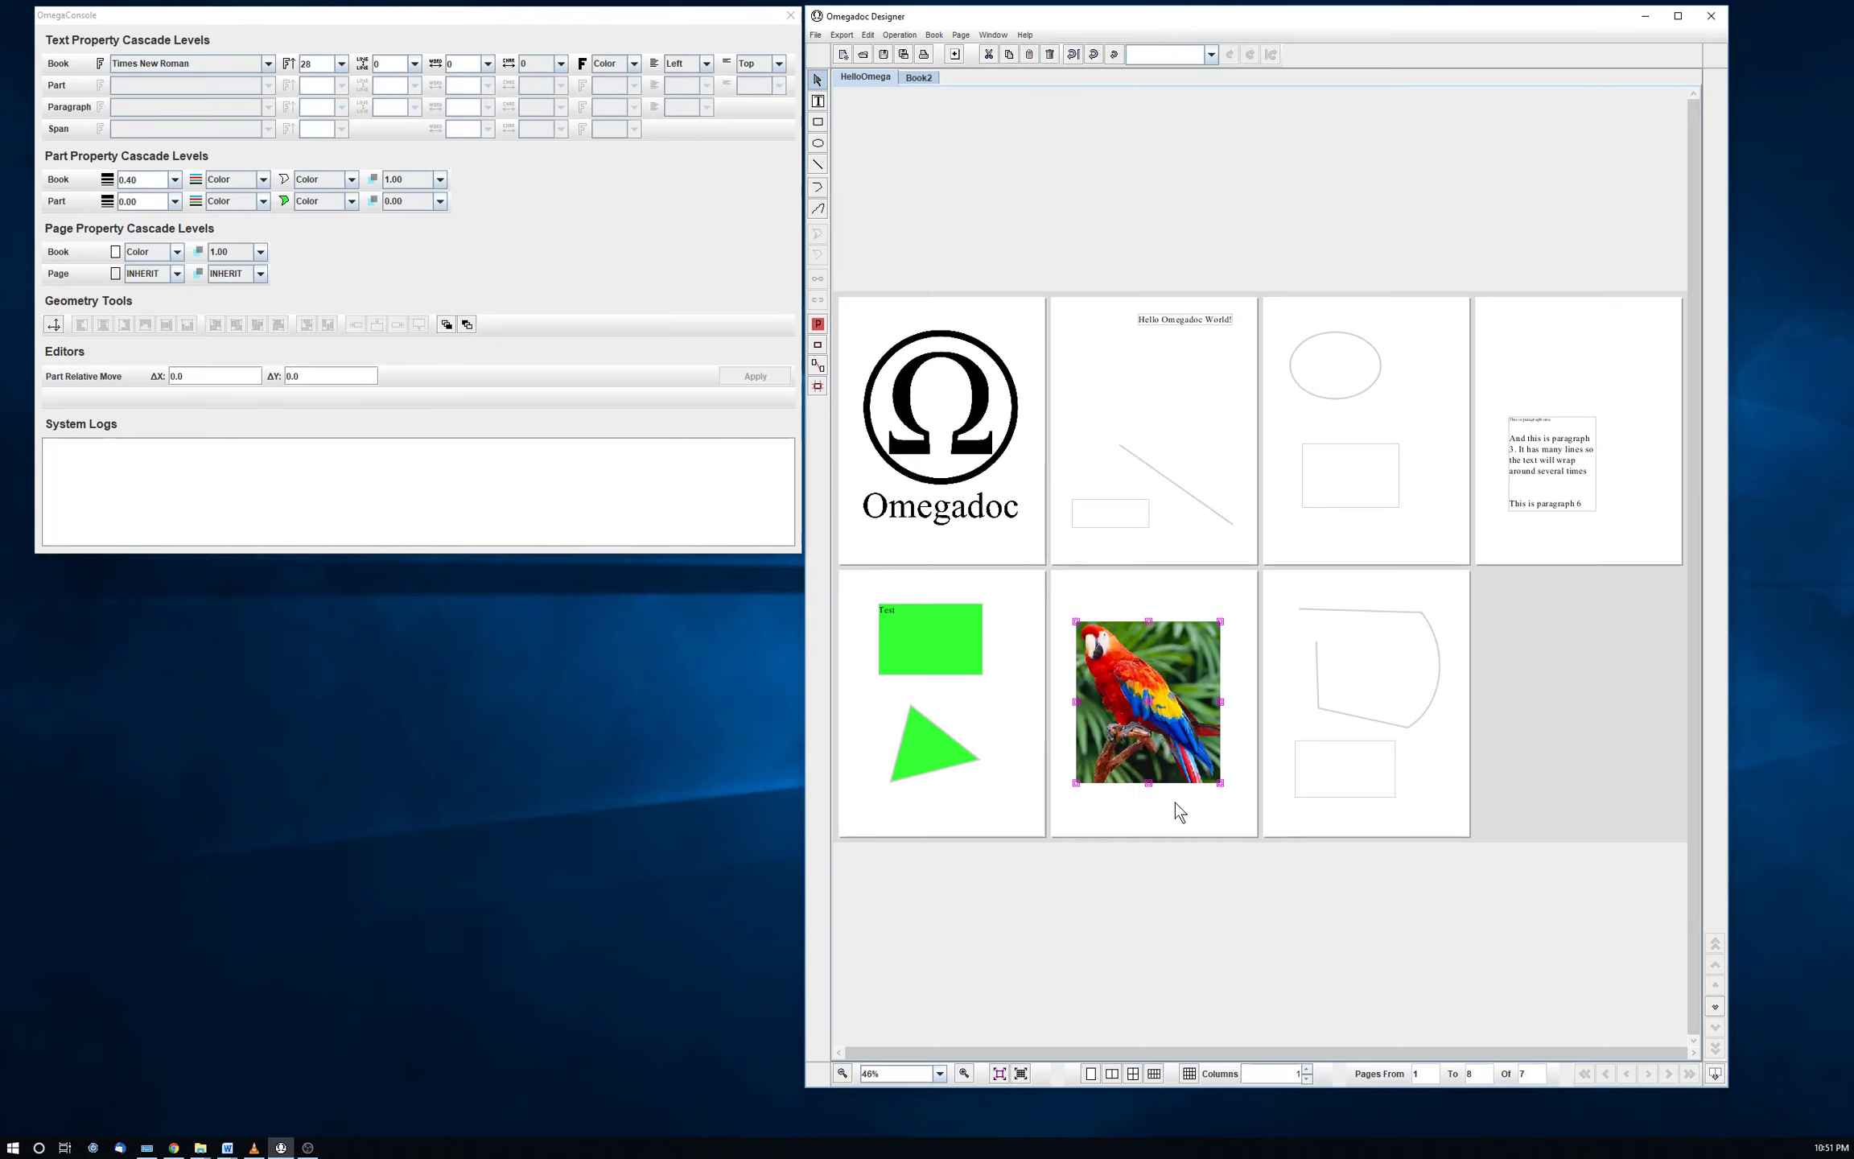
{"action": "left_click_drag", "start_coordinate": [1149, 783], "coordinate": [1175, 724]}
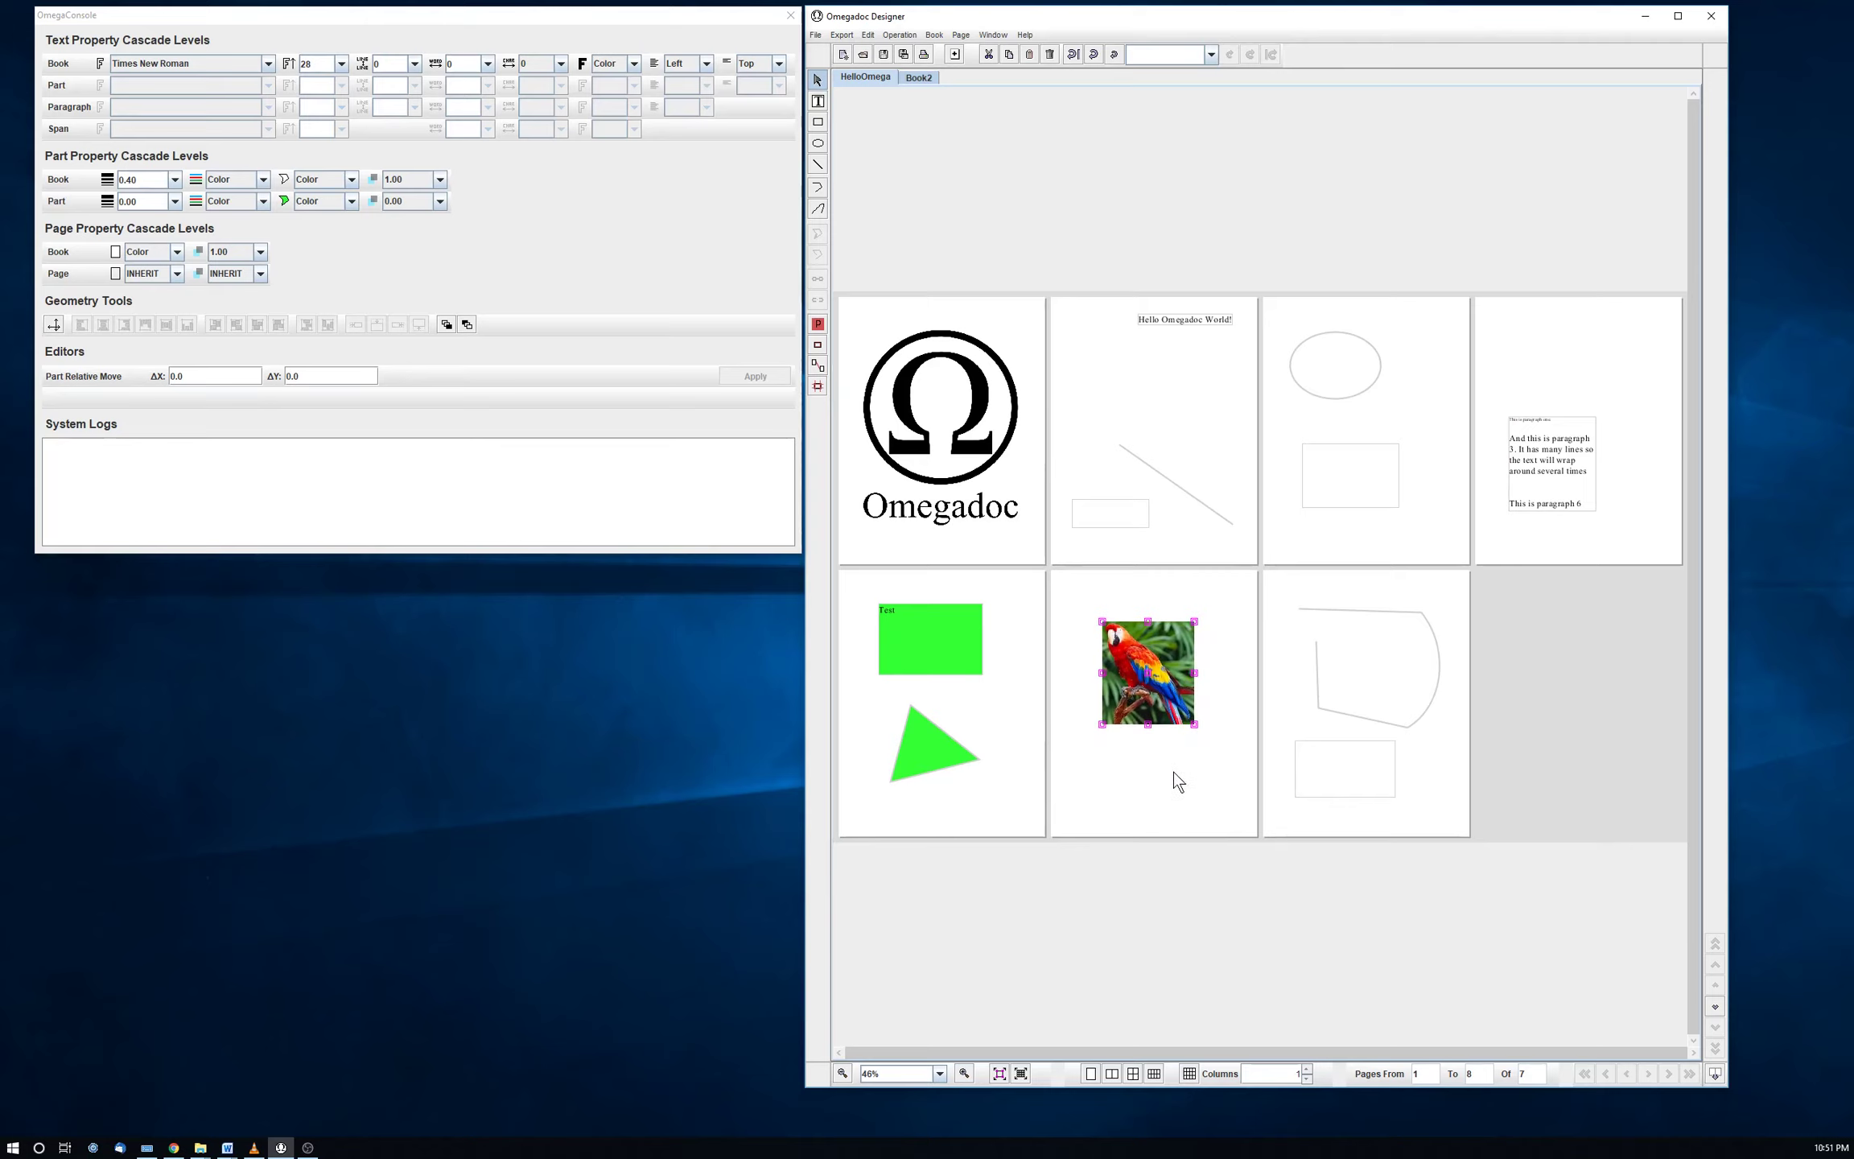
Shrink the fourth page's text frame from its bottom midpoint, and set that point's absolute position to X 0, Y 500
{"action": "left_click", "coordinate": [1517, 496]}
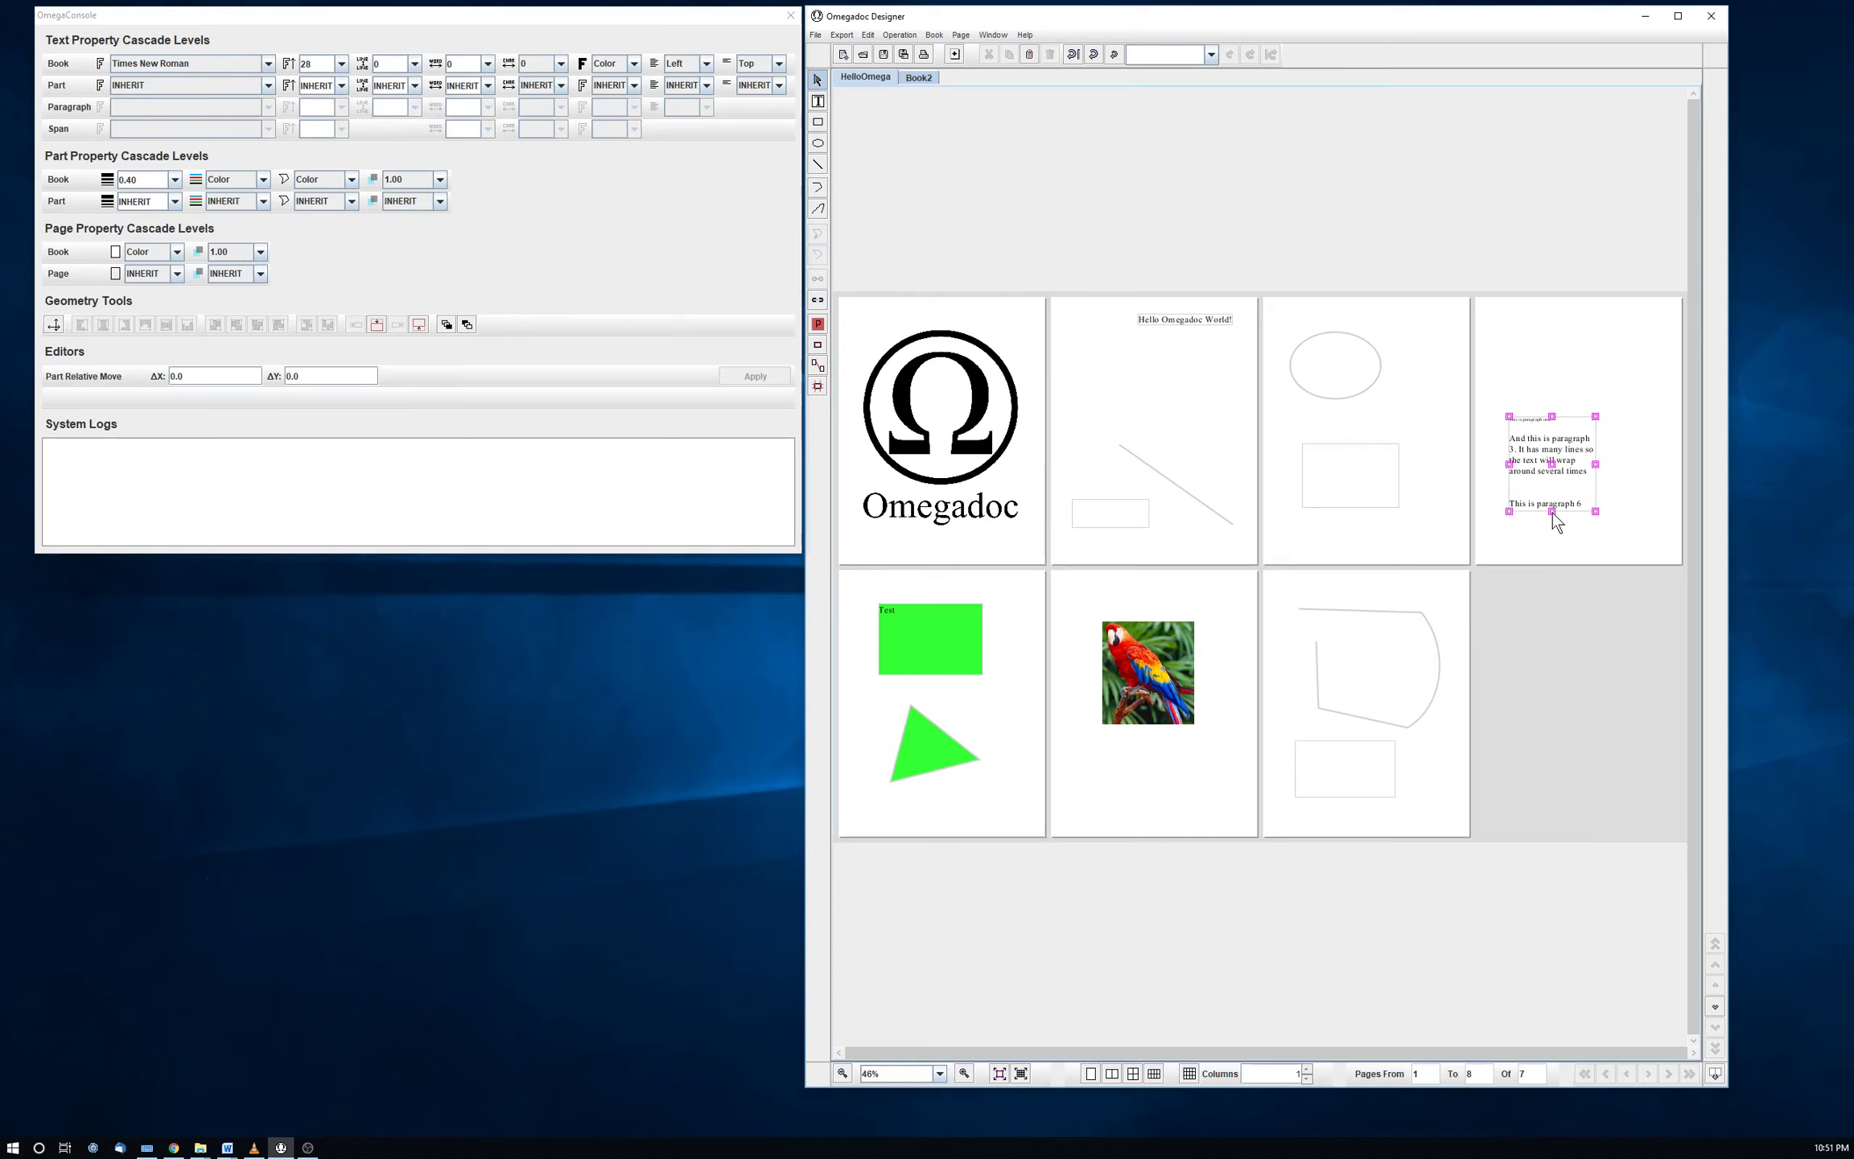
{"action": "mouse_move", "coordinate": [1553, 513]}
{"action": "left_mouse_down"}
{"action": "mouse_move", "coordinate": [1559, 532]}
{"action": "mouse_move", "coordinate": [1558, 495]}
{"action": "left_mouse_up"}
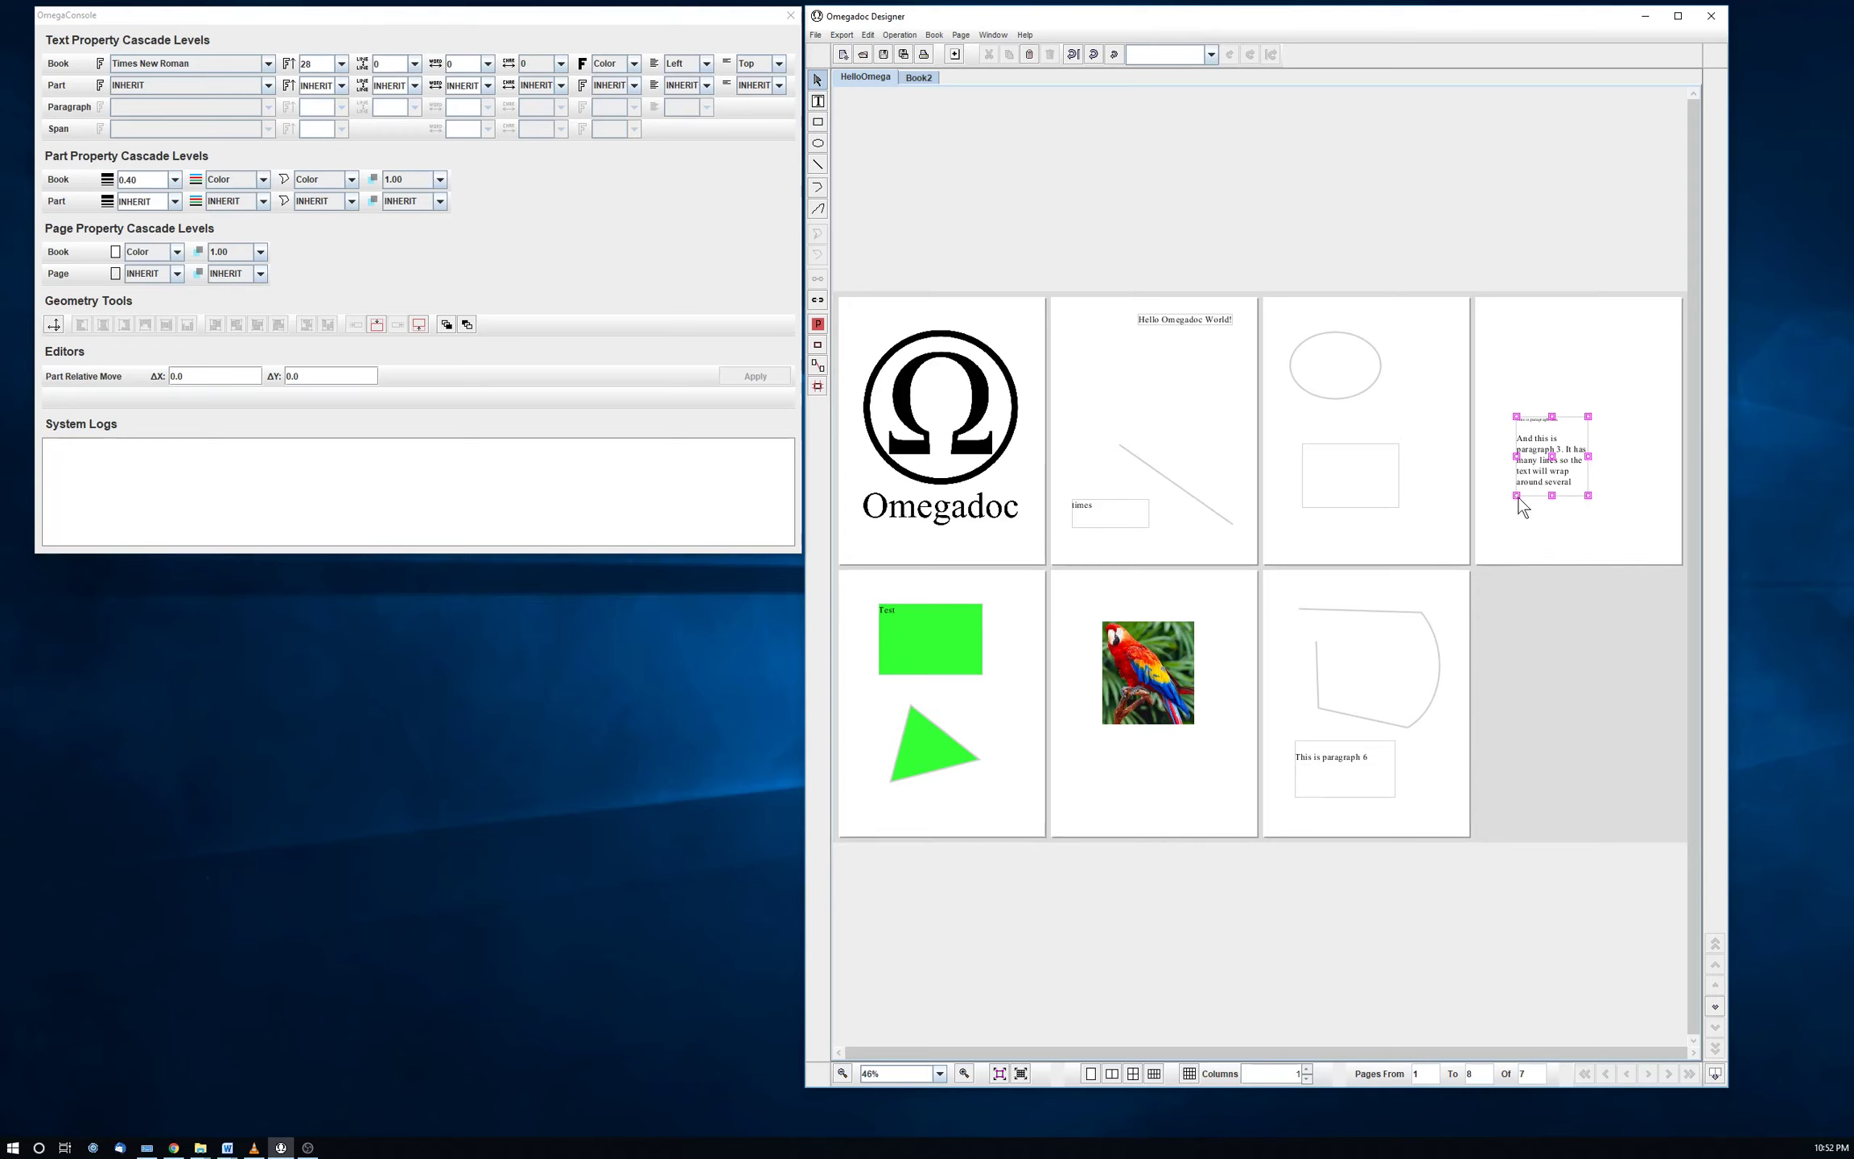
{"action": "left_click", "coordinate": [1552, 496]}
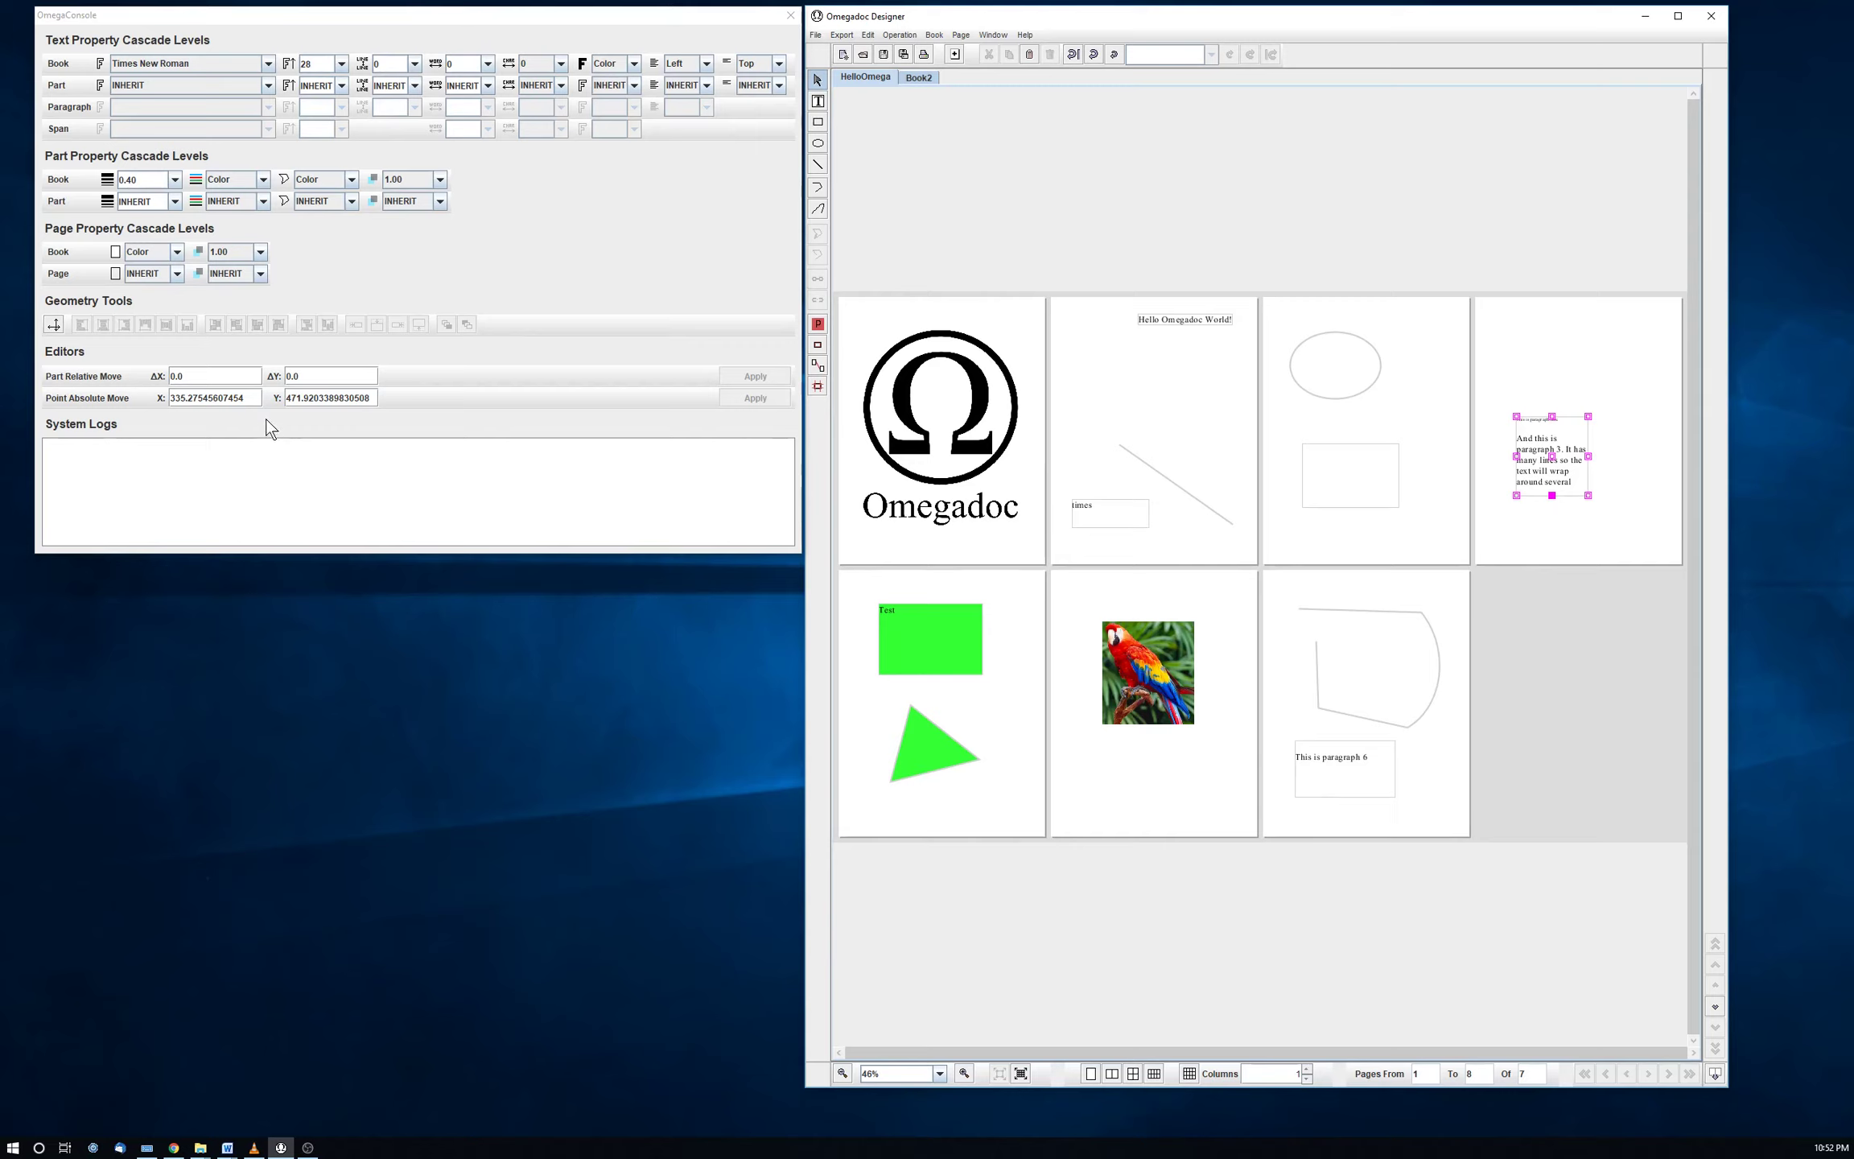
{"action": "left_click", "coordinate": [253, 397]}
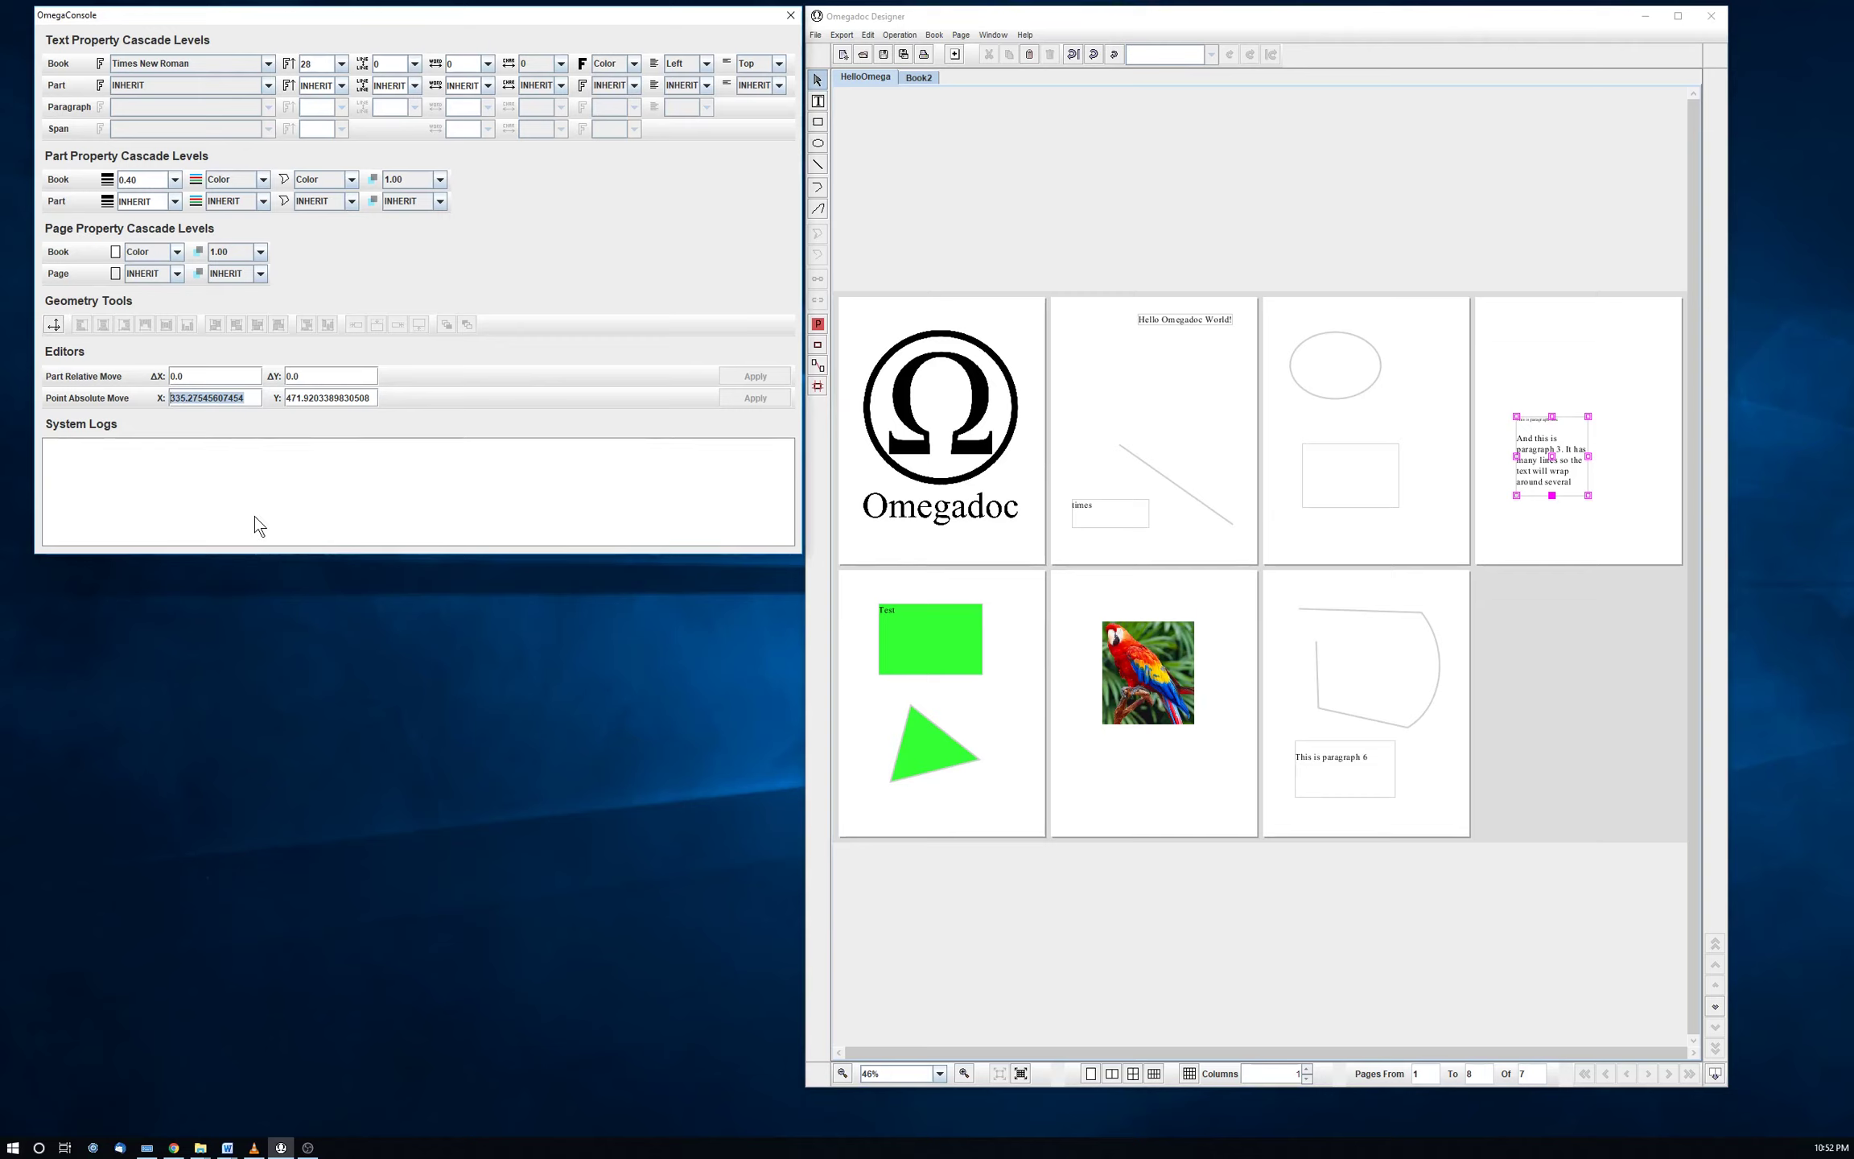
{"action": "type", "text": "0"}
{"action": "left_click", "coordinate": [371, 397]}
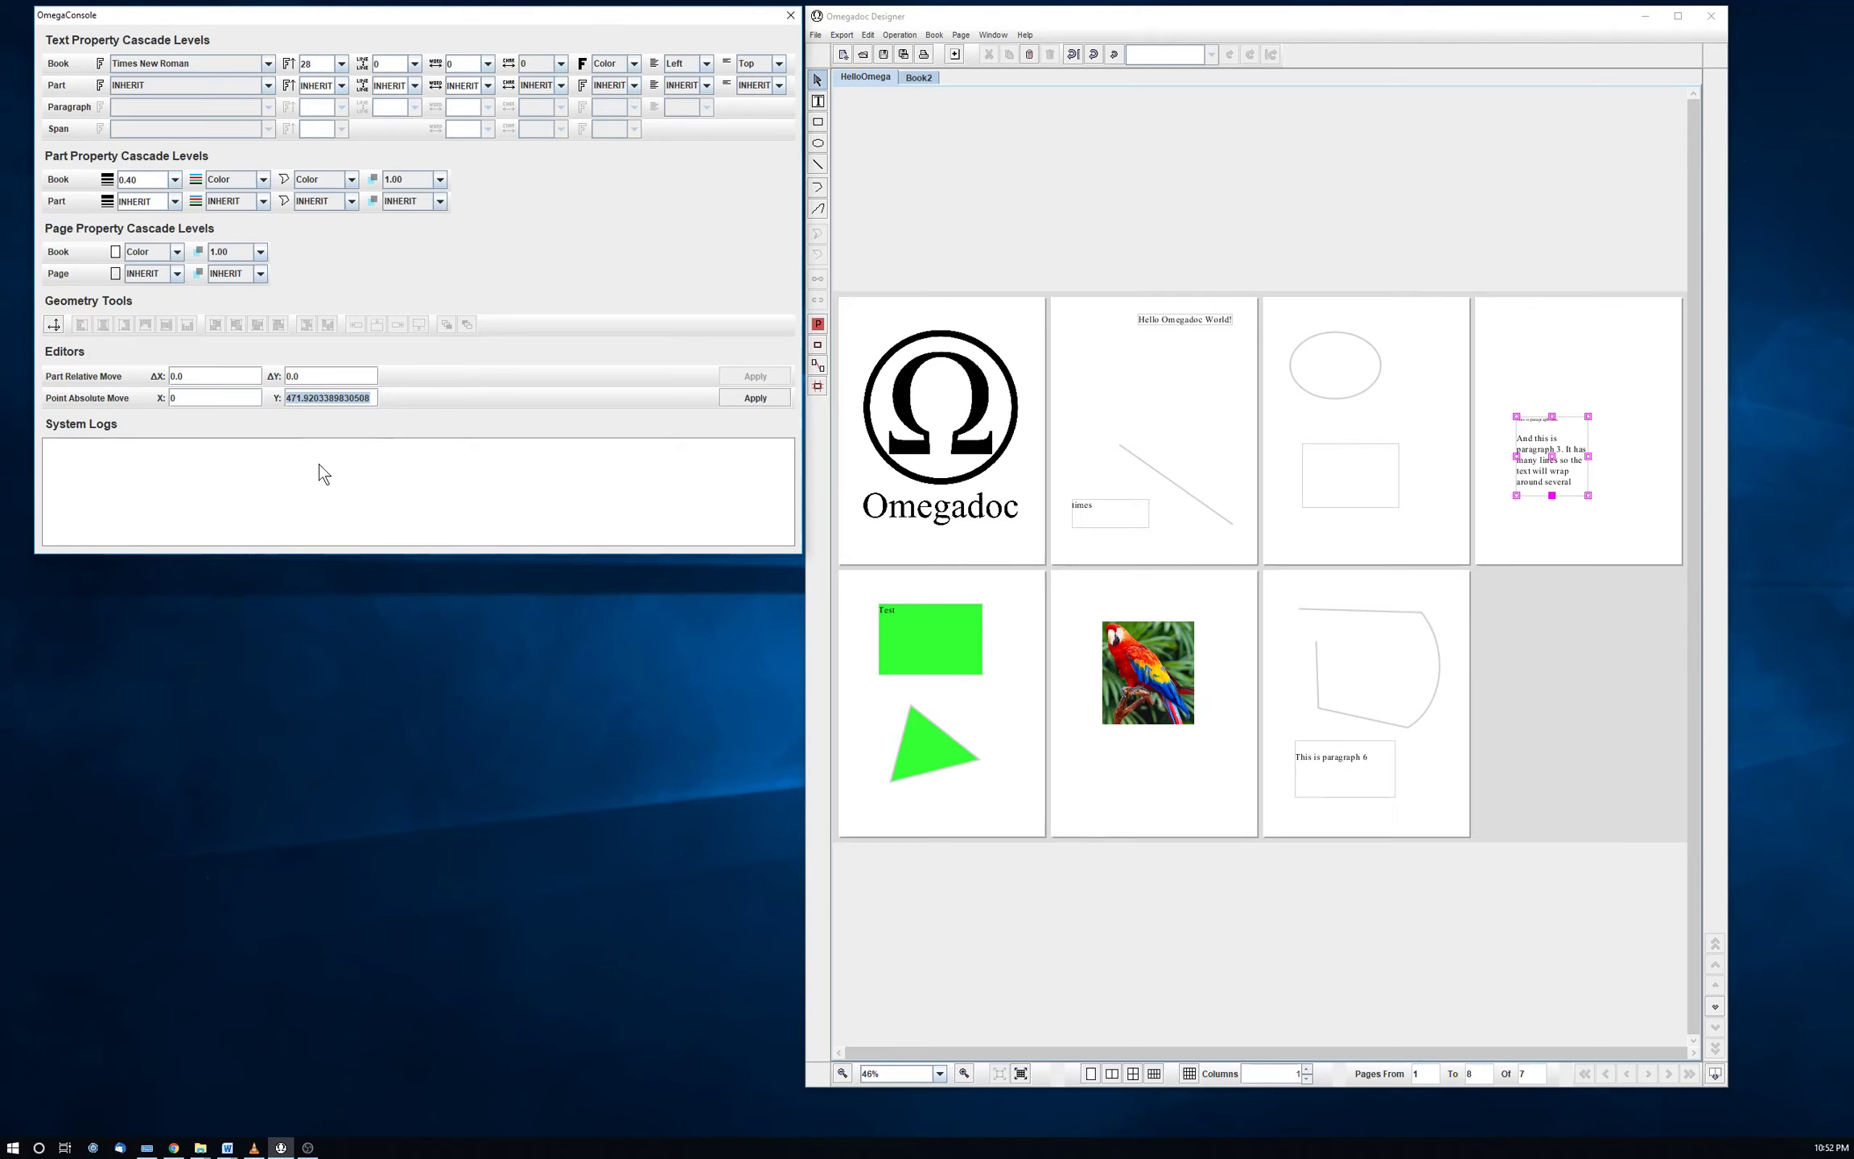
{"action": "type", "text": "500"}
{"action": "left_click", "coordinate": [748, 397]}
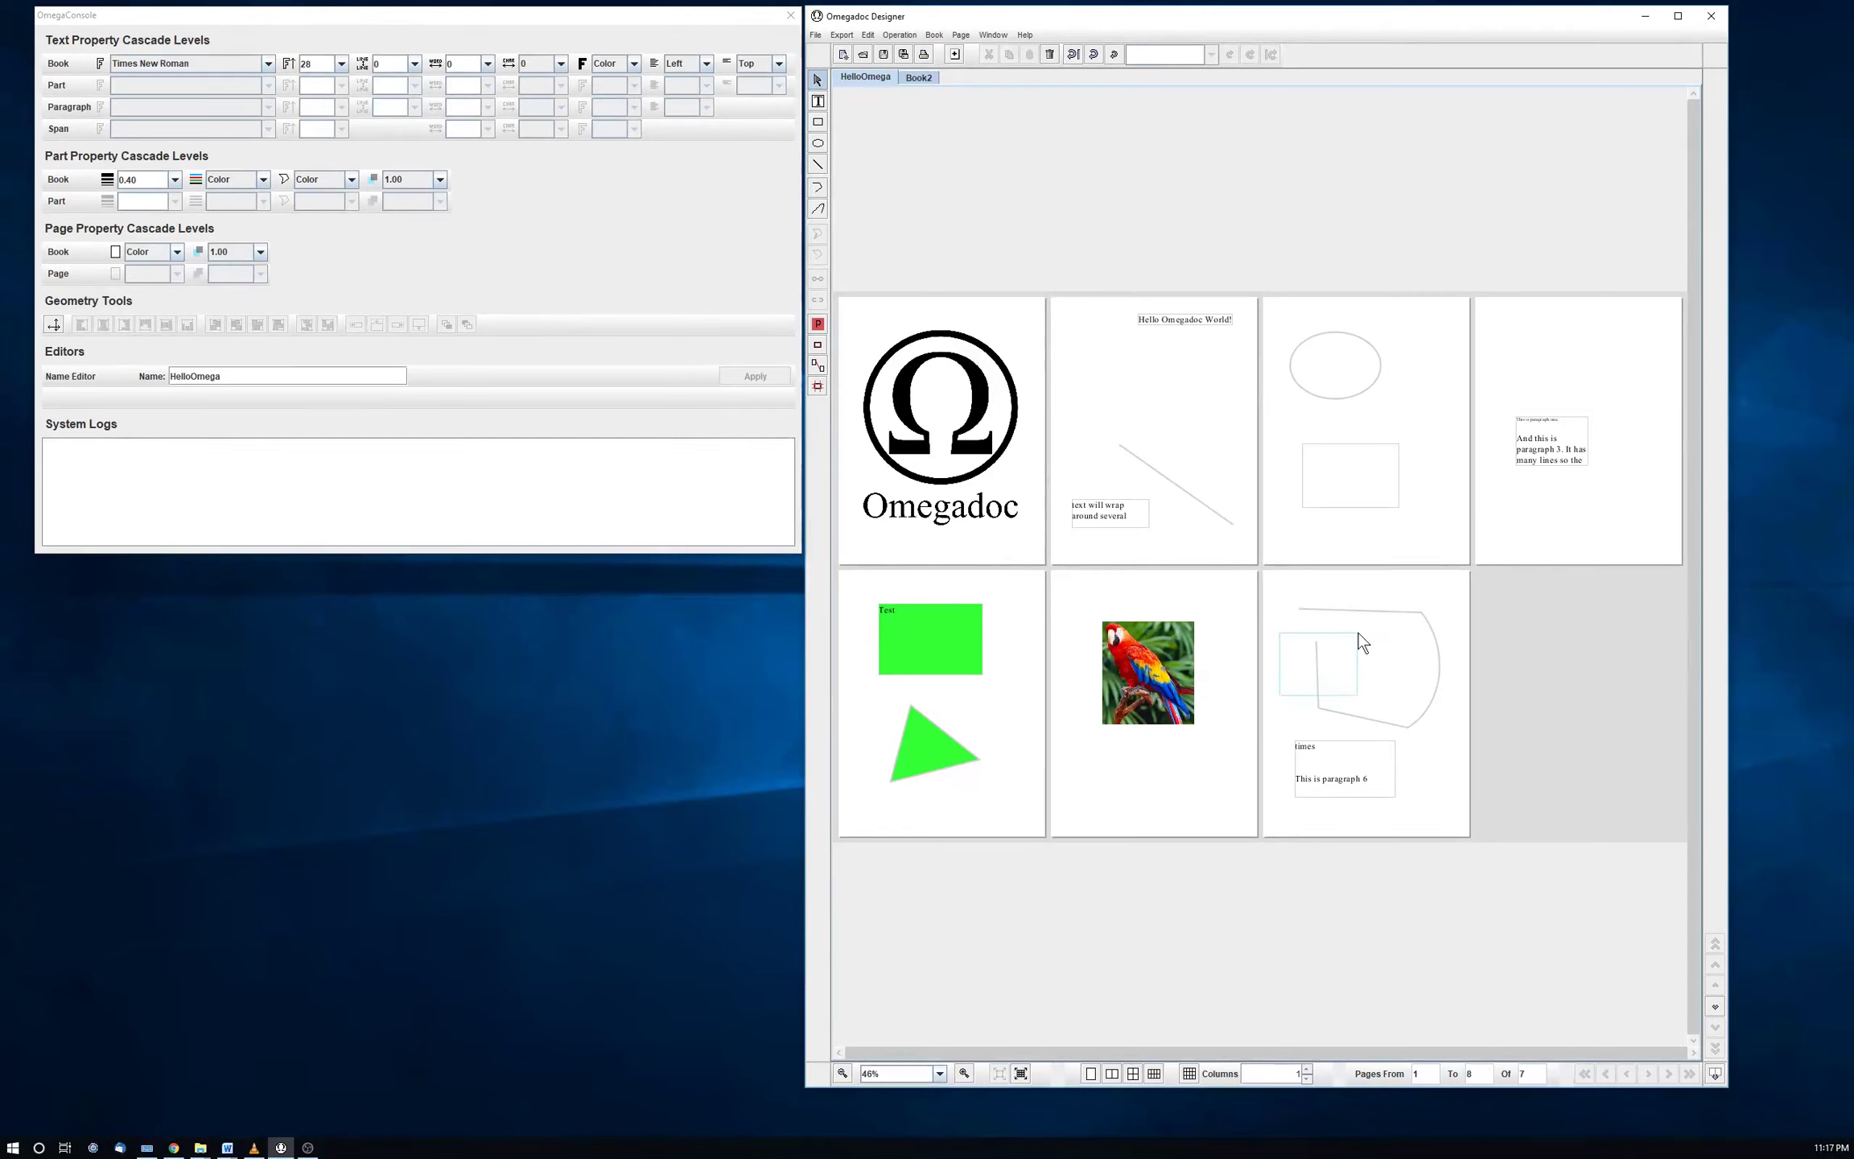
Move the open curved path on the seventh page slightly up and to the left by its center point
{"action": "left_click", "coordinate": [1360, 642]}
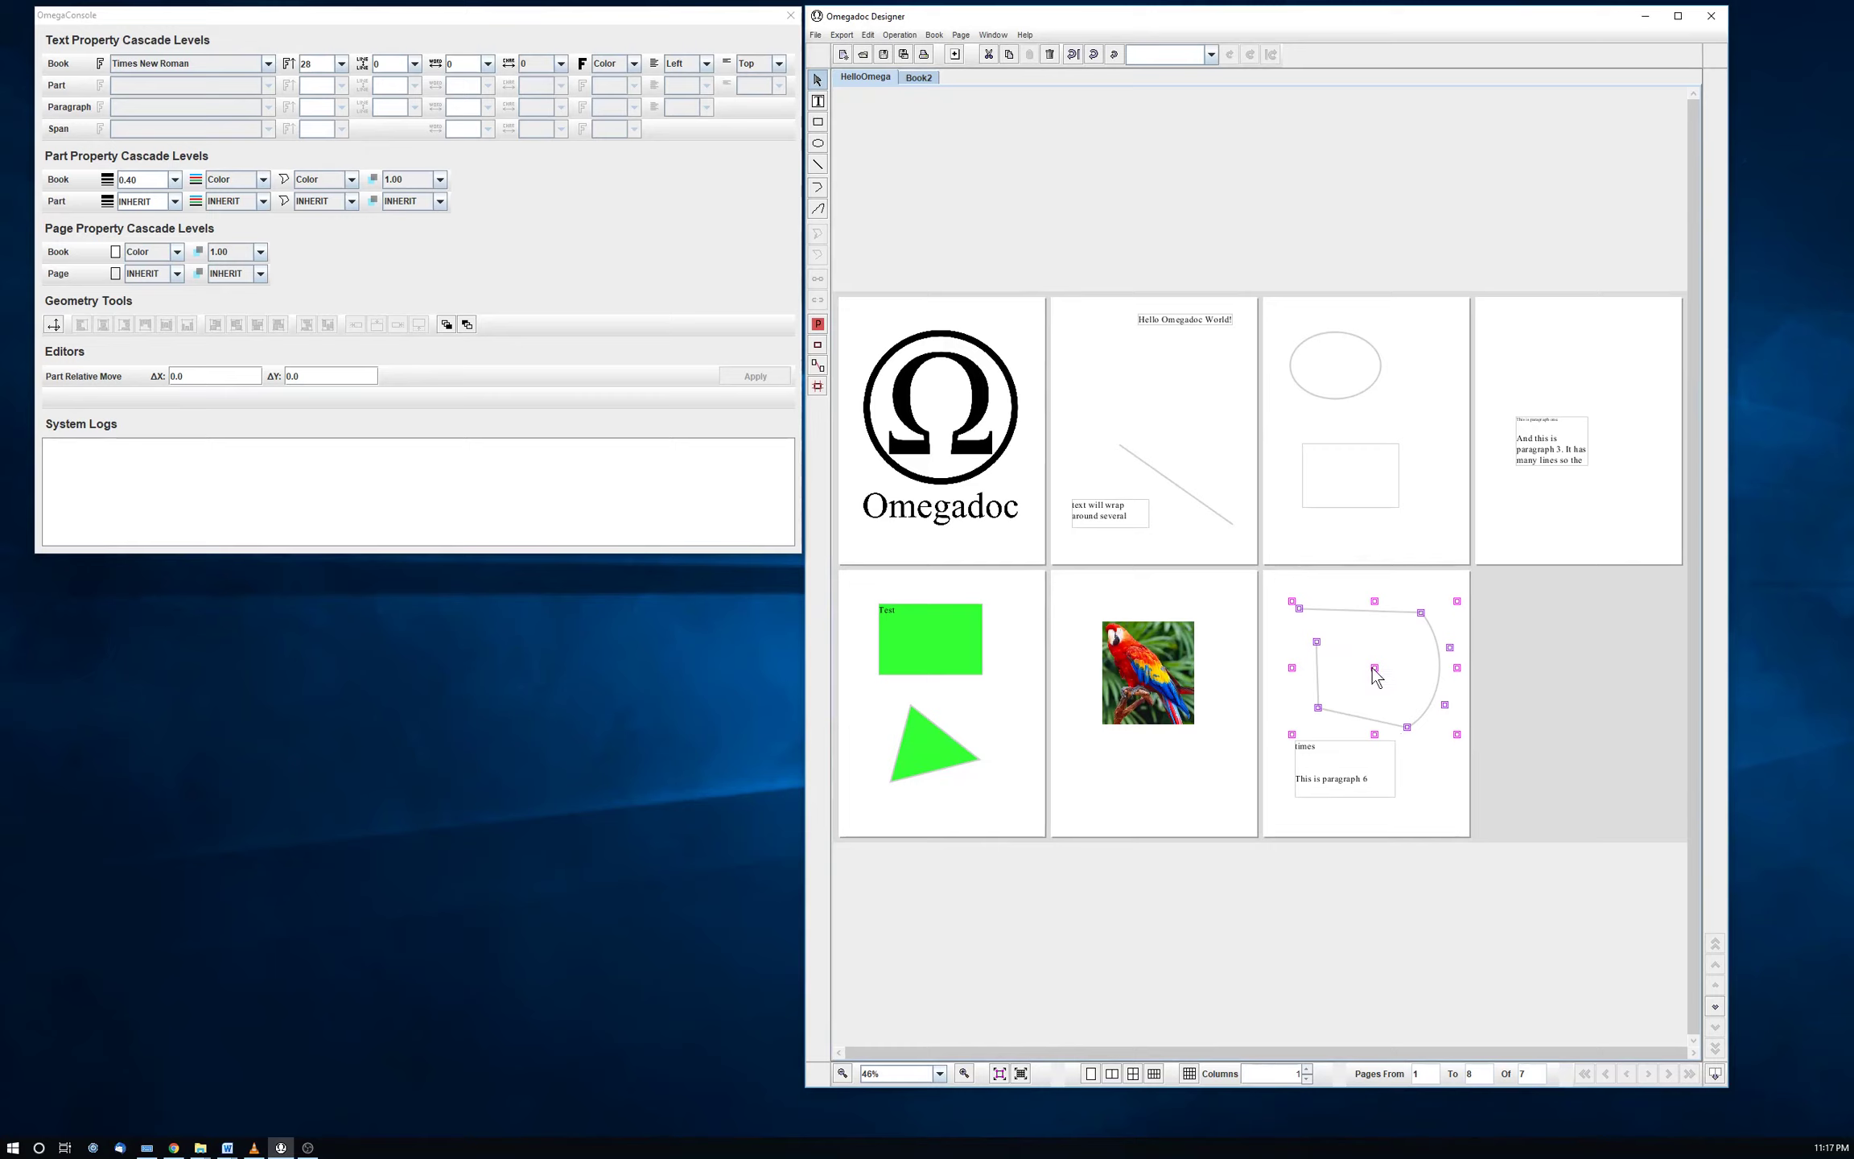
{"action": "left_click_drag", "start_coordinate": [1375, 668], "coordinate": [1370, 659]}
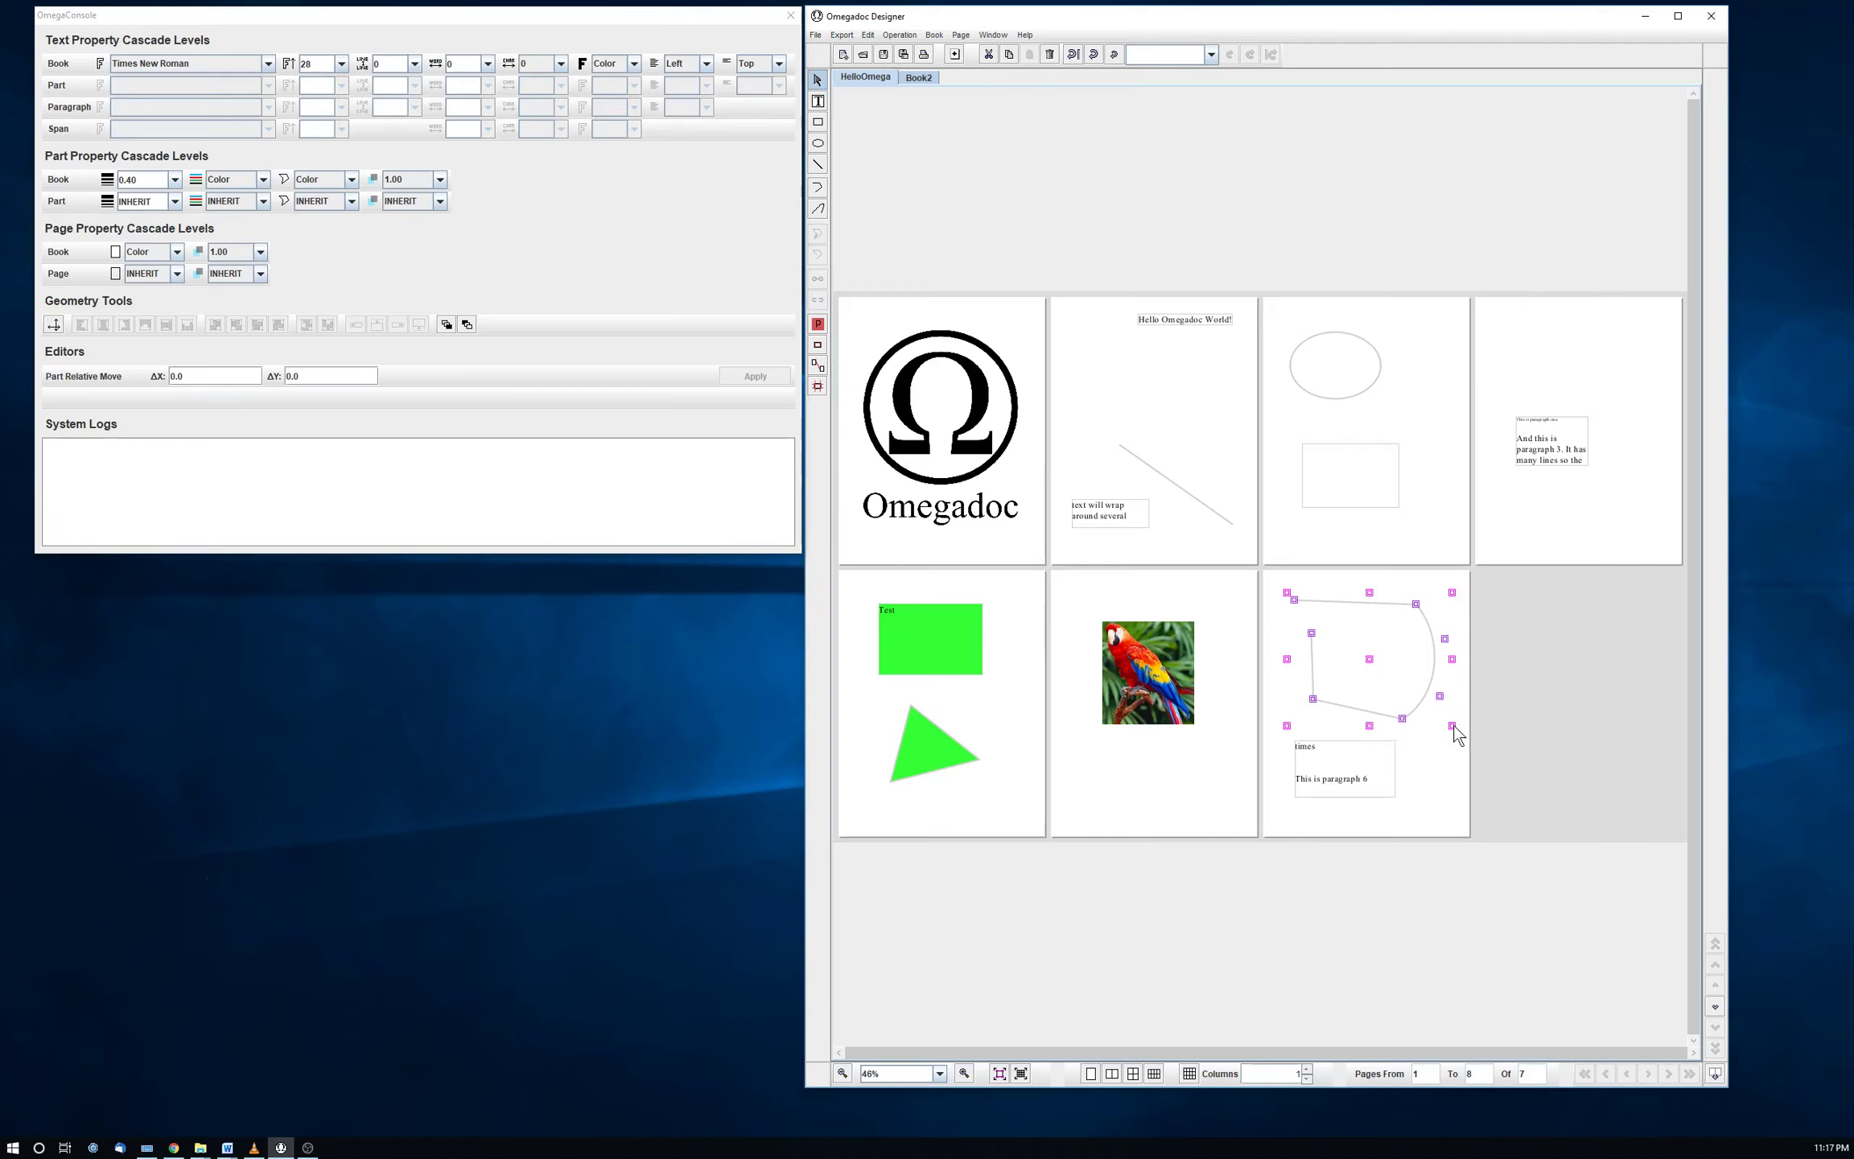
Shrink the seventh page's open path slightly from its bottom-right corner, and pull the upper control point of its curved side inward
{"action": "left_click_drag", "start_coordinate": [1452, 726], "coordinate": [1374, 715]}
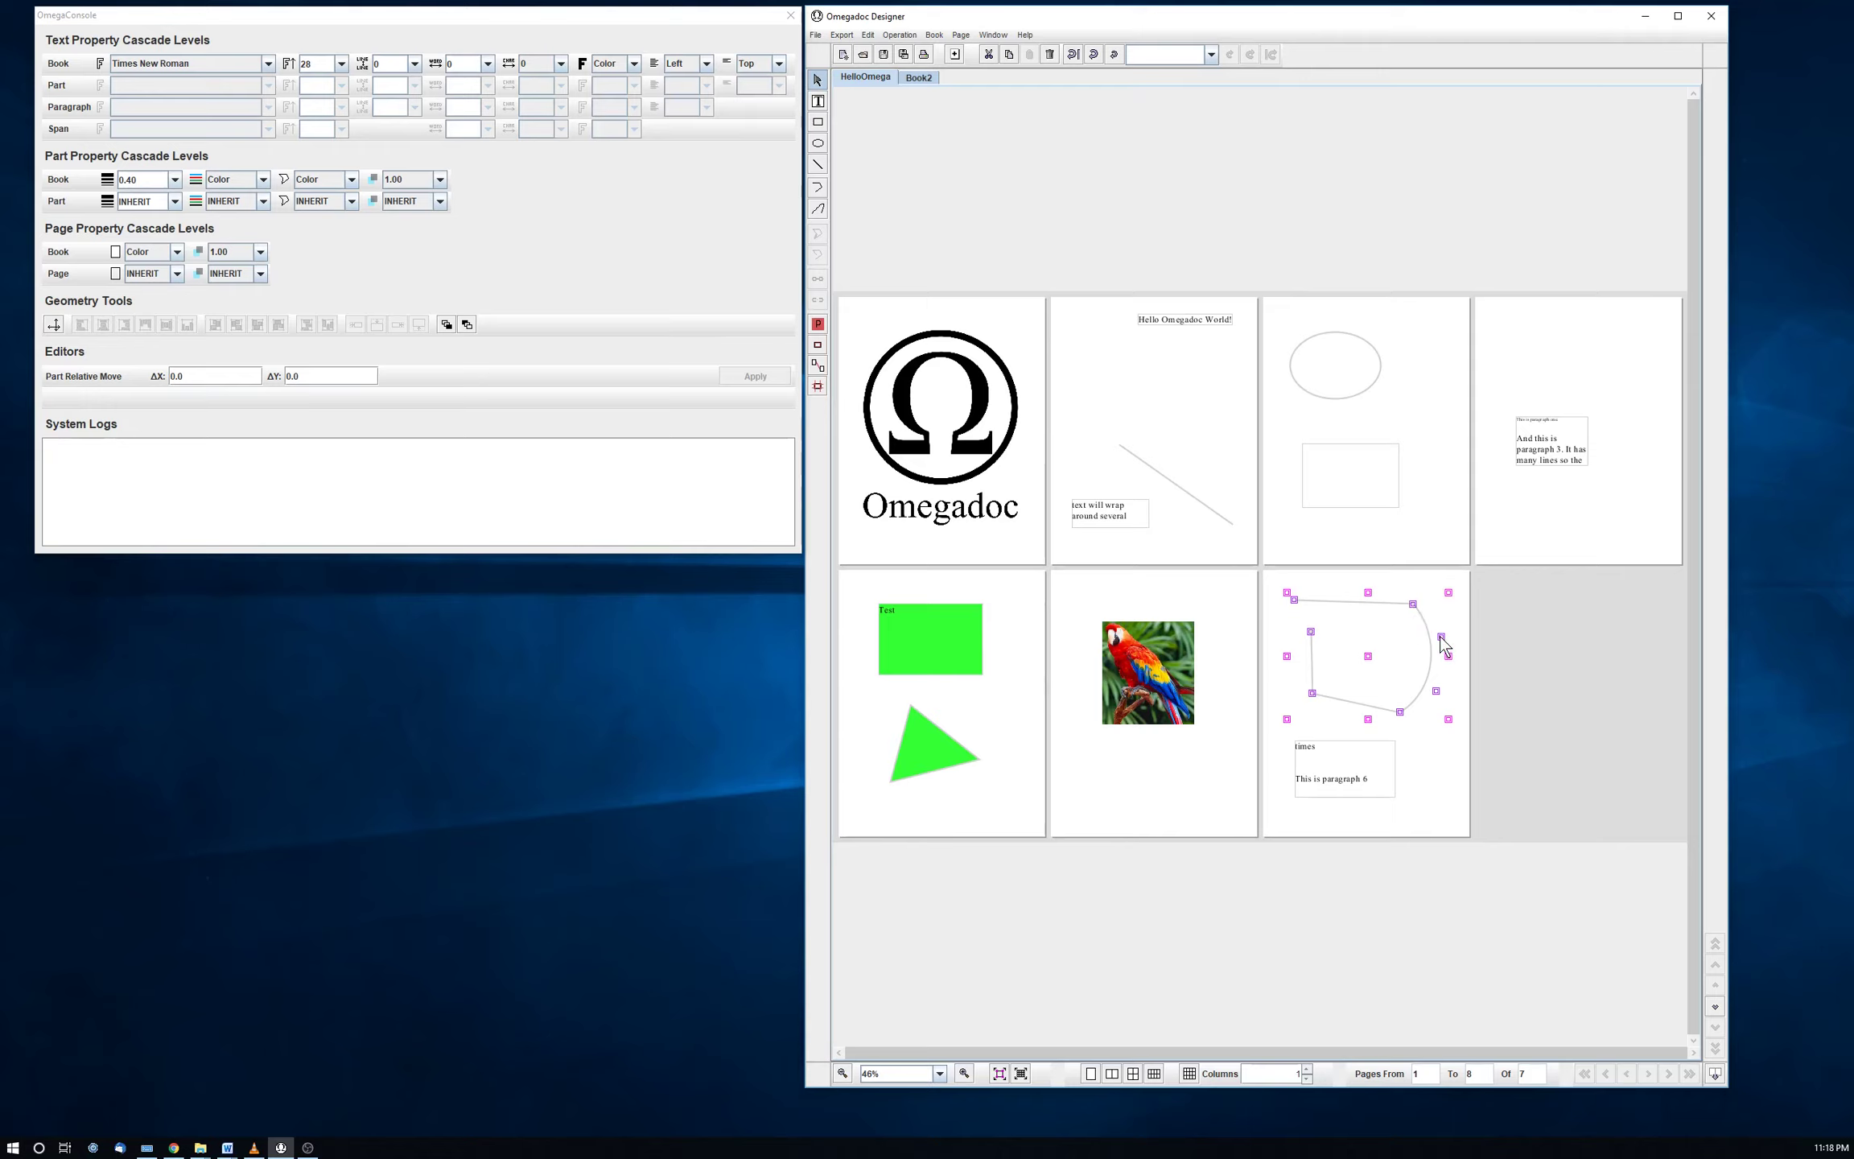
{"action": "left_click_drag", "start_coordinate": [1441, 636], "coordinate": [1400, 644]}
Set the absolute position of the open path's upper-right vertex to X 450, Y 90
{"action": "left_click", "coordinate": [1414, 605]}
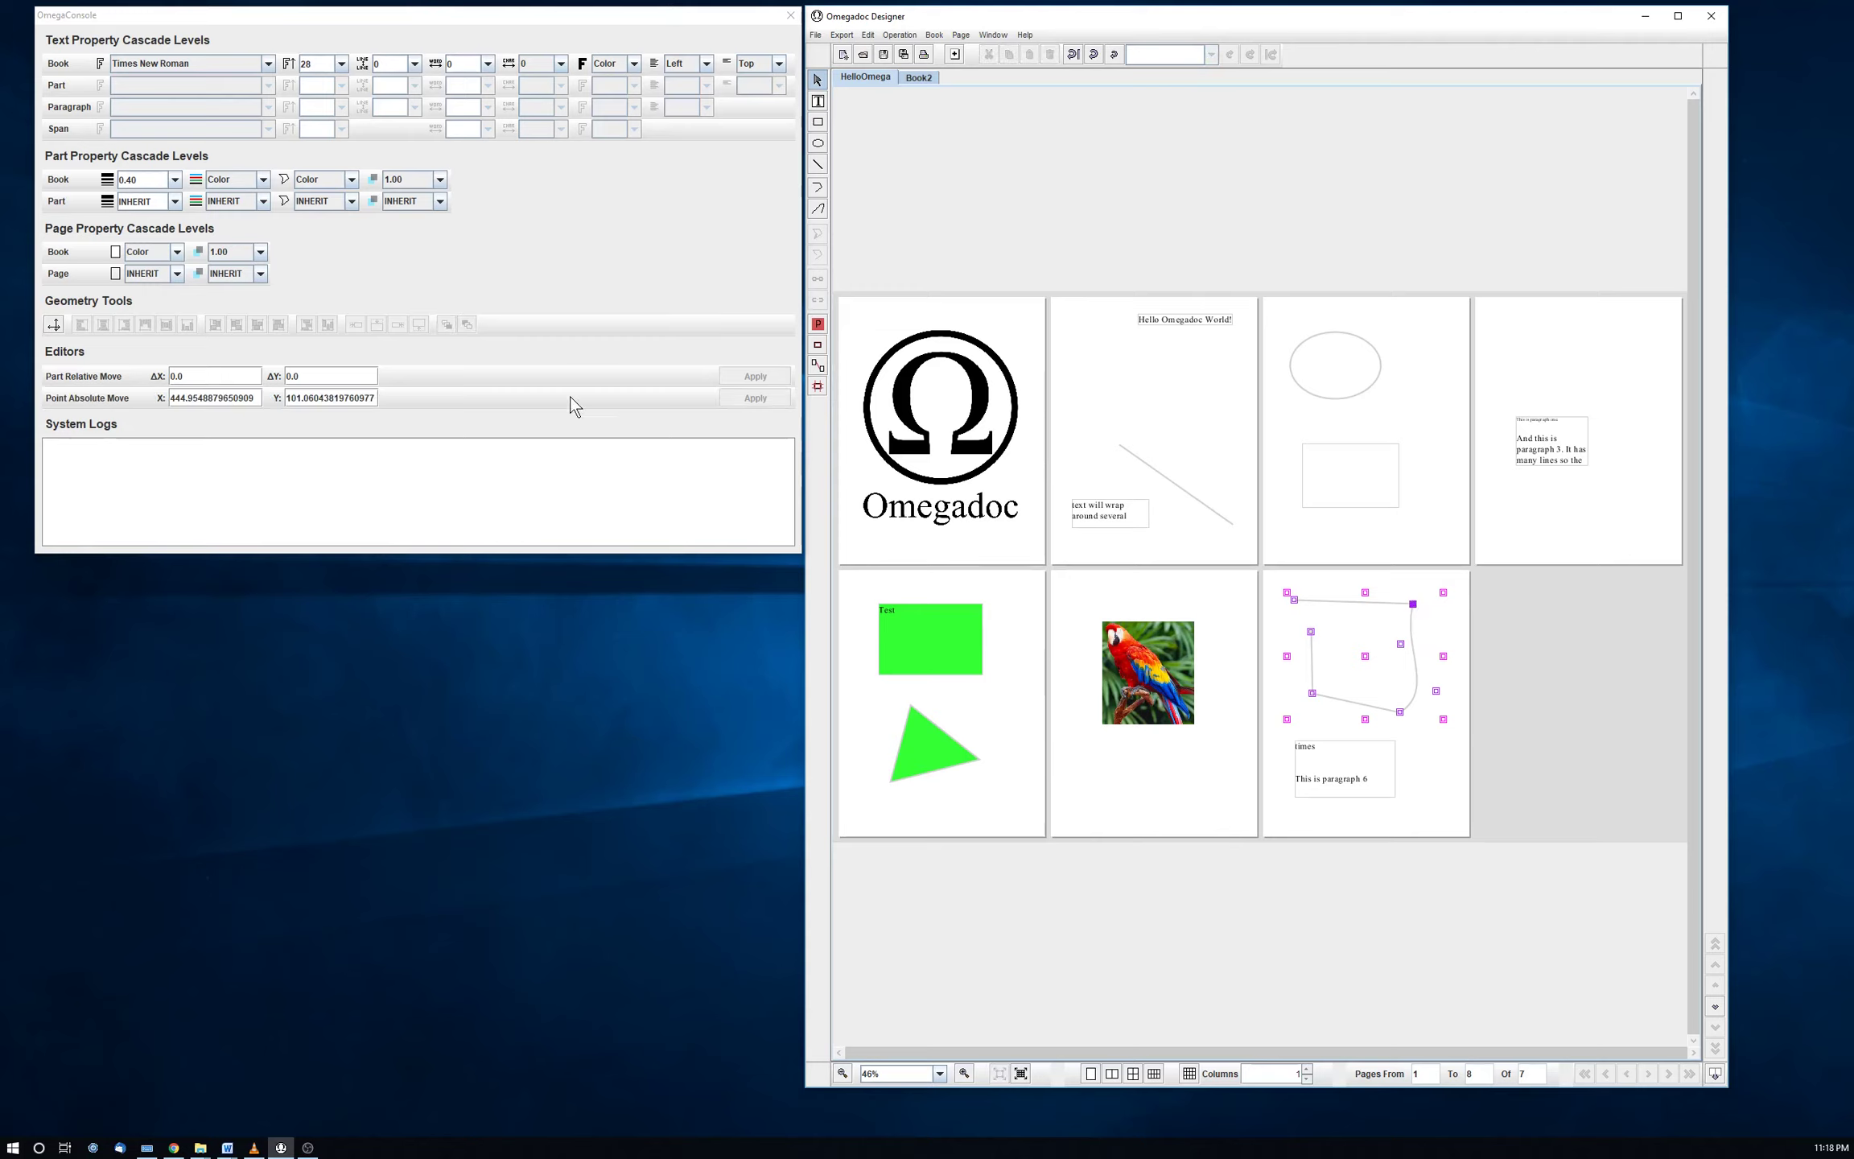
{"action": "left_click", "coordinate": [210, 398]}
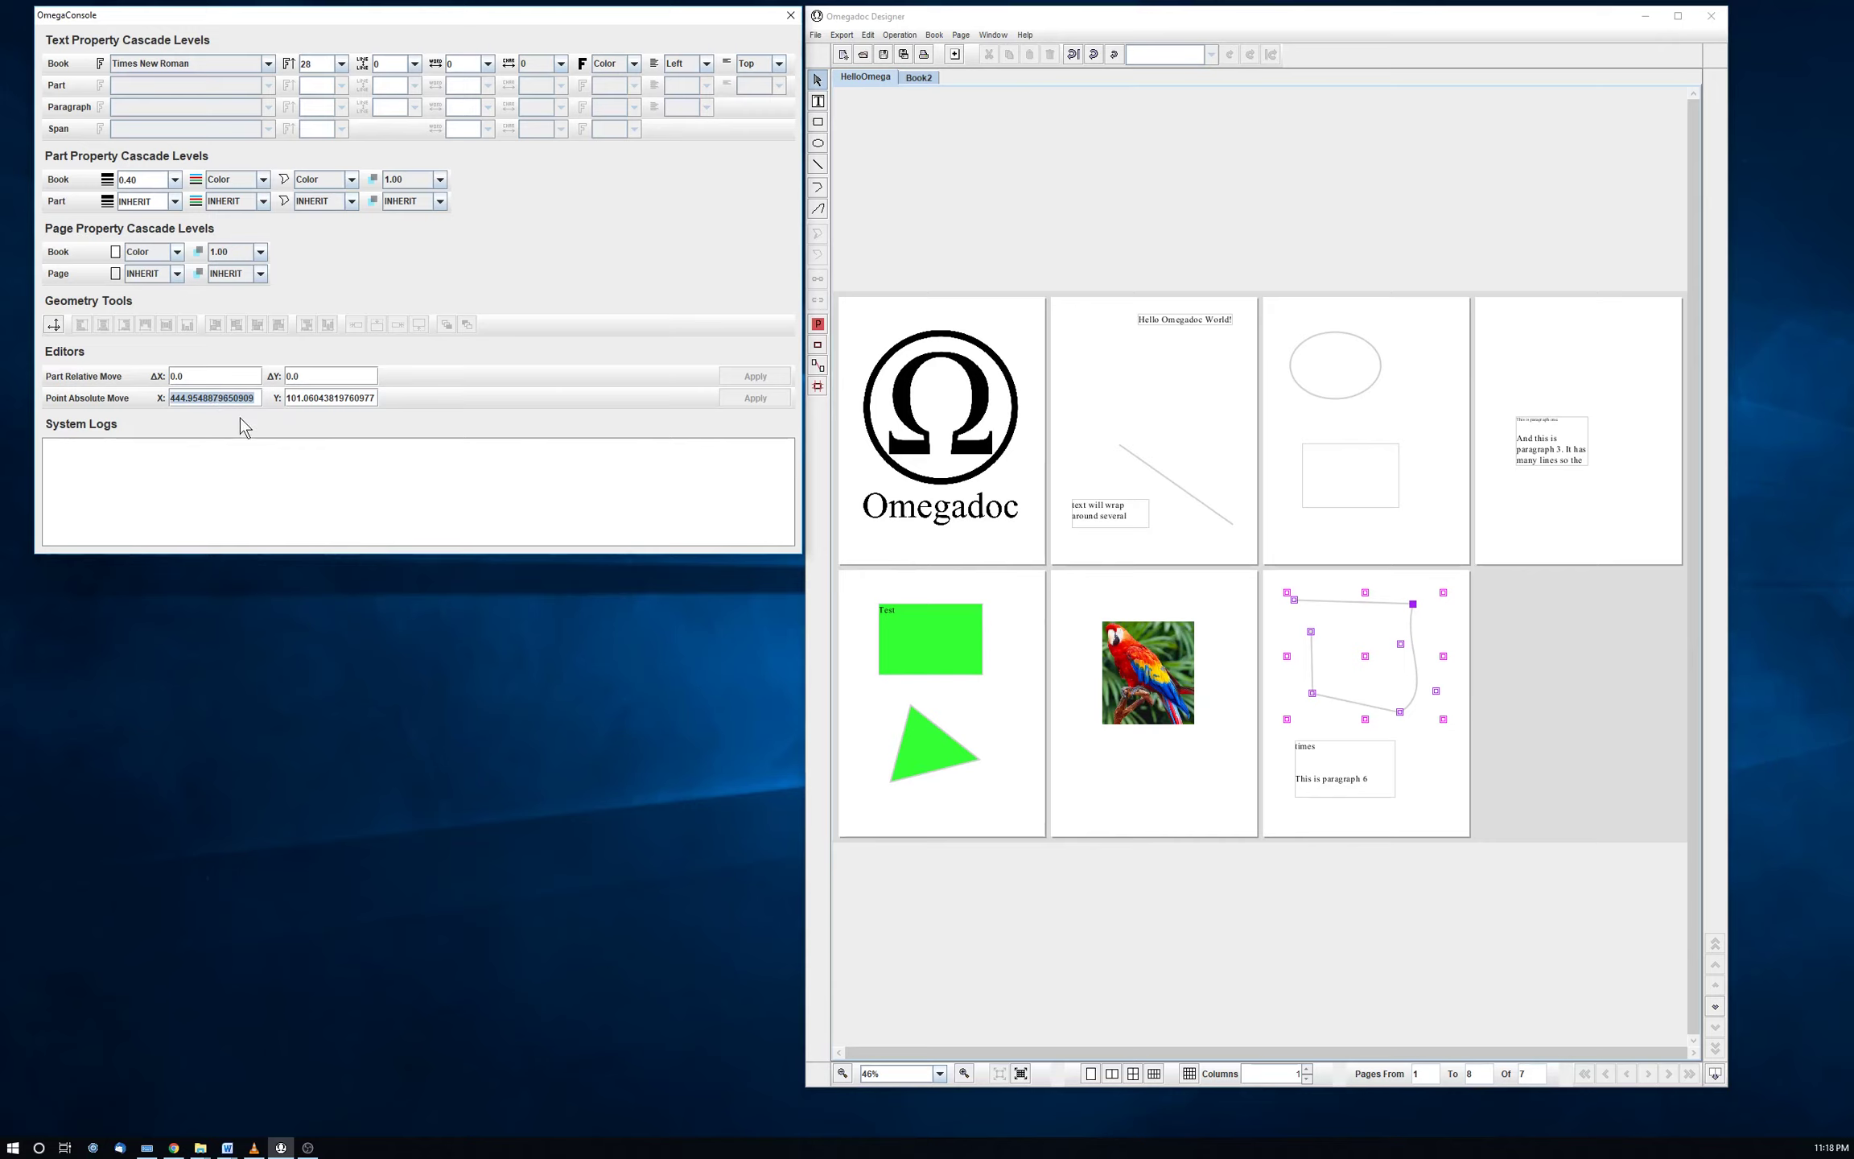
{"action": "type", "text": "450"}
{"action": "left_click_drag", "start_coordinate": [286, 397], "coordinate": [378, 398]}
{"action": "type", "text": "90"}
{"action": "left_click", "coordinate": [757, 397]}
Reshape the open path by moving its upper-left end point and its upper-right vertex downward
{"action": "left_click_drag", "start_coordinate": [1293, 598], "coordinate": [1298, 620]}
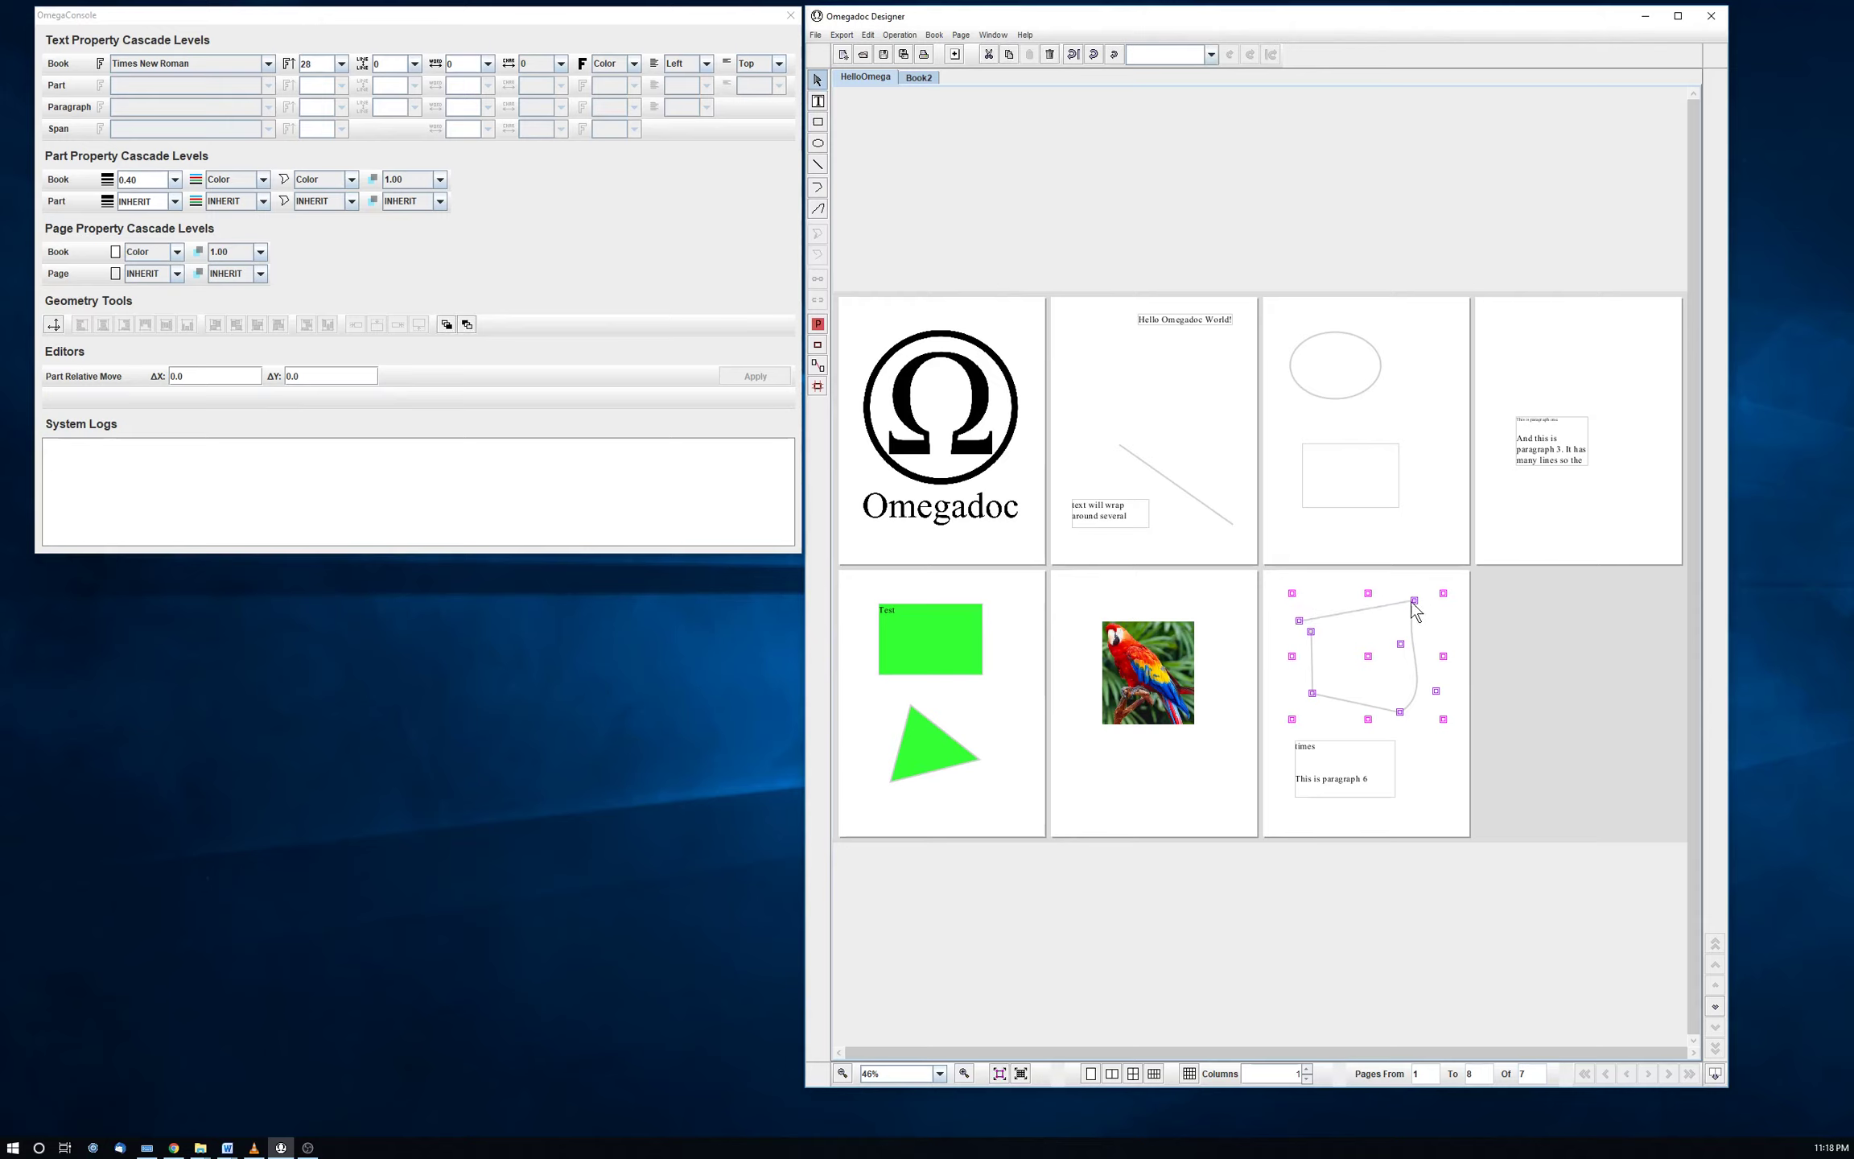
{"action": "left_click_drag", "start_coordinate": [1413, 600], "coordinate": [1415, 633]}
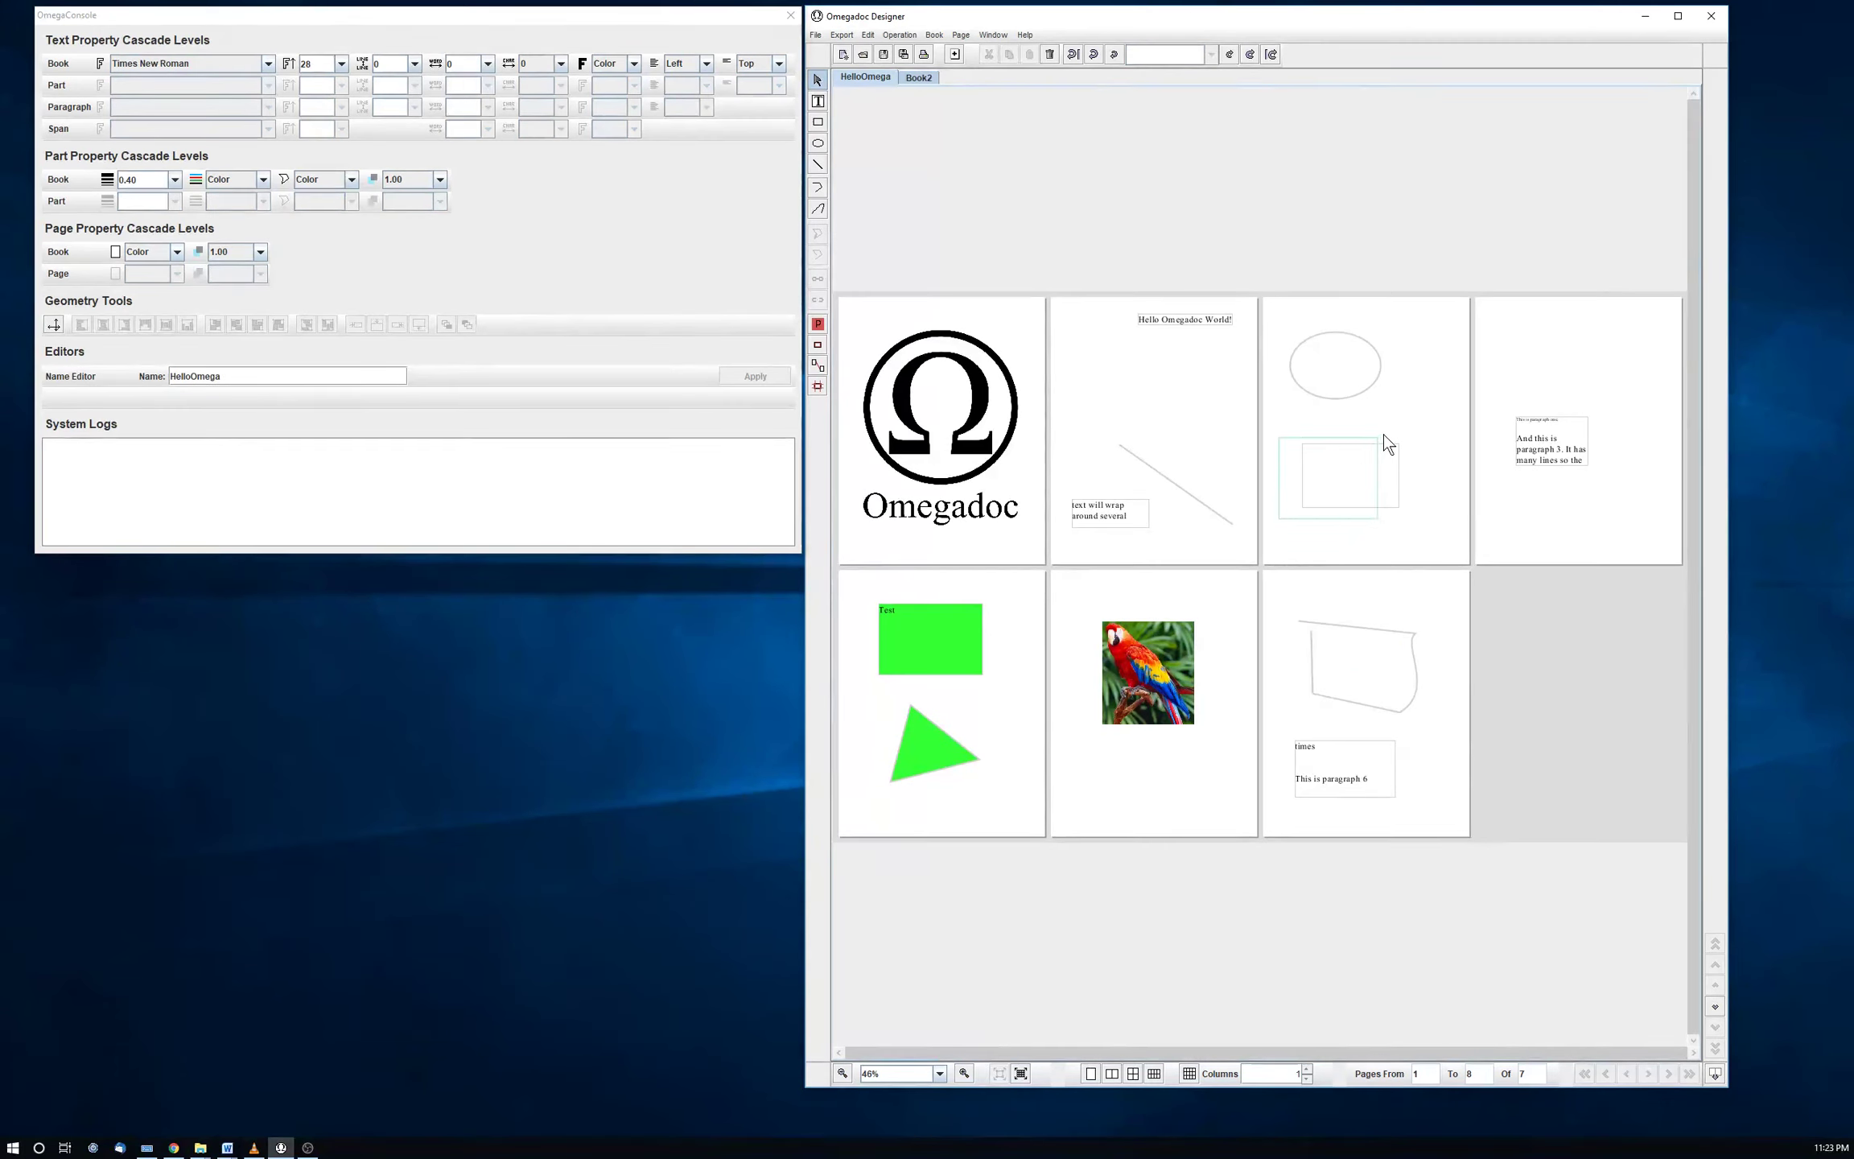
Move the third page's ellipse and rectangle and the fourth page's text frame together slightly down-right, and resize them by widening and then shrinking the selection
{"action": "left_click_drag", "start_coordinate": [1463, 387], "coordinate": [1555, 326]}
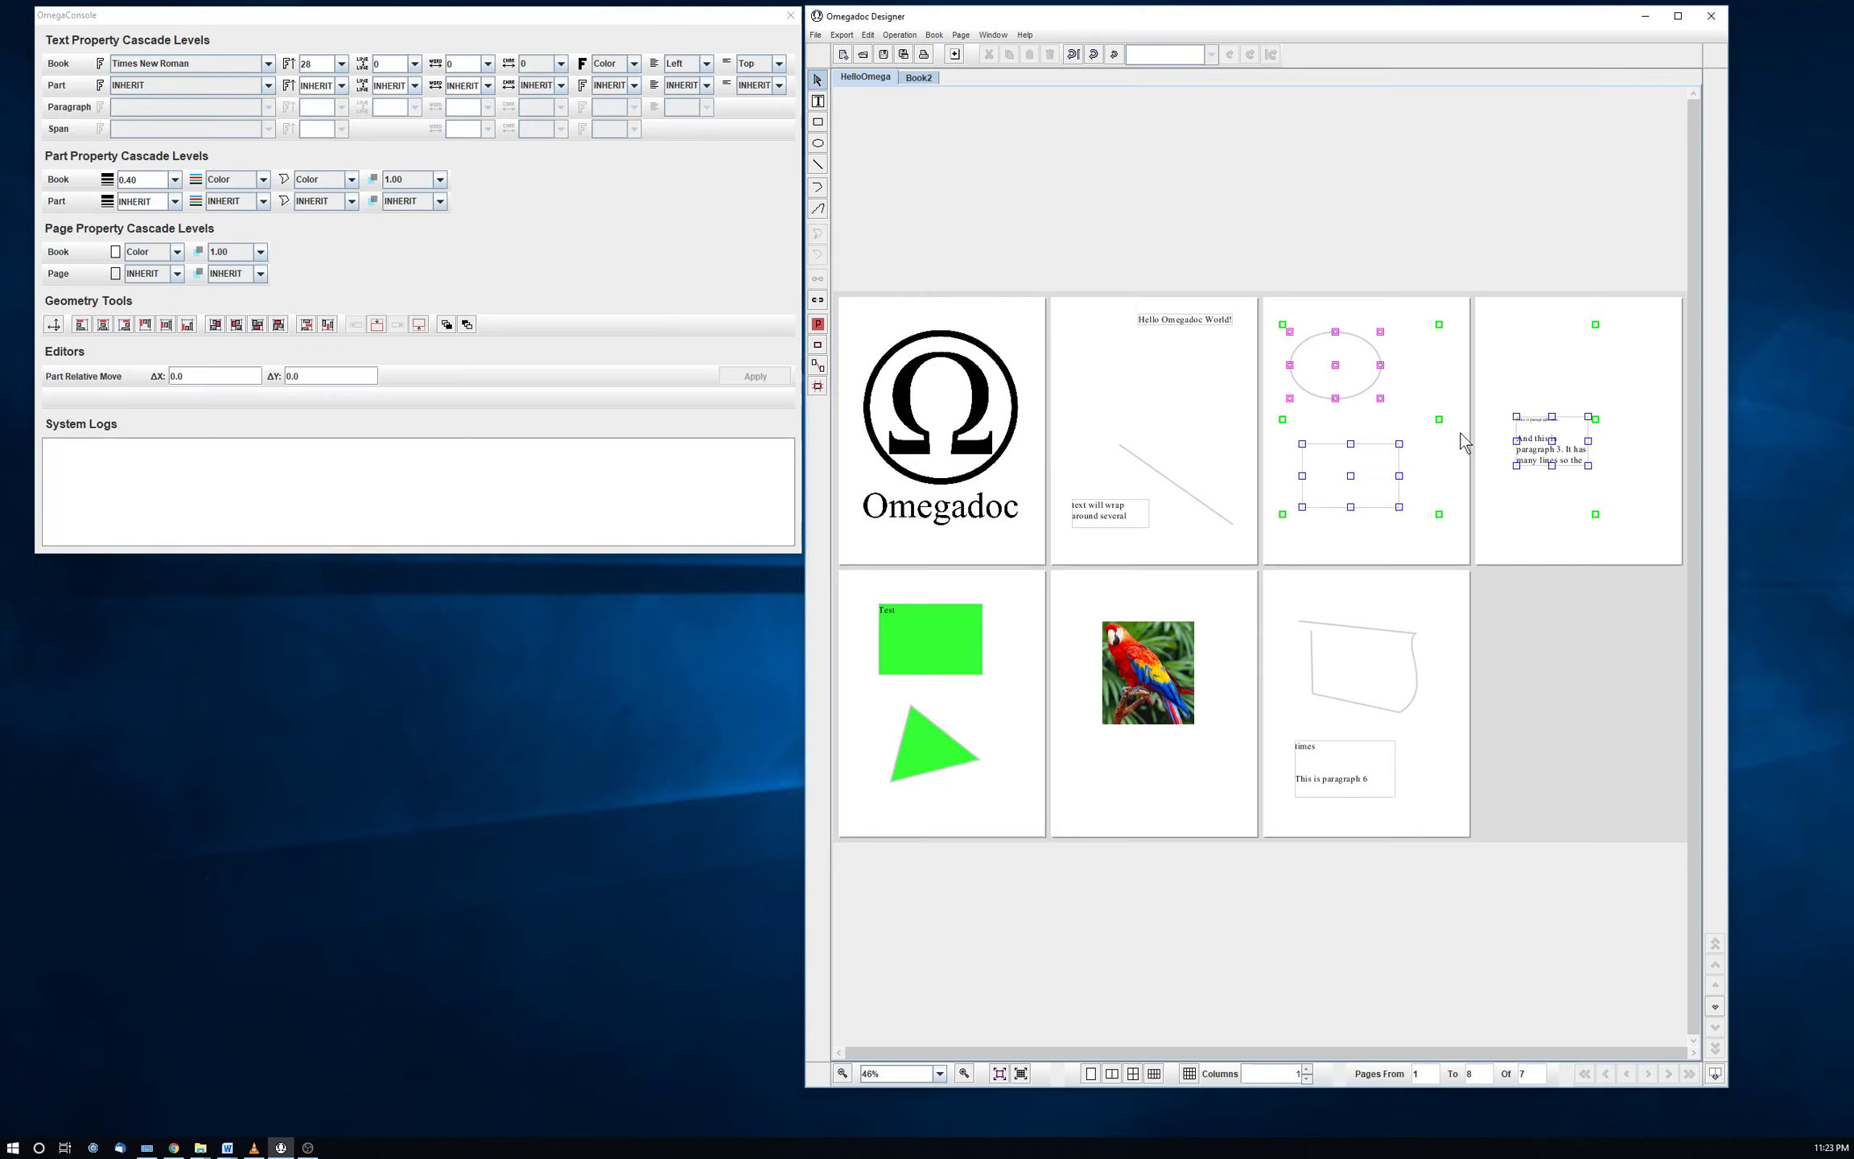
{"action": "mouse_move", "coordinate": [1441, 428]}
{"action": "left_mouse_down"}
{"action": "mouse_move", "coordinate": [1470, 432]}
{"action": "mouse_move", "coordinate": [1457, 463]}
{"action": "mouse_move", "coordinate": [1453, 433]}
{"action": "left_mouse_up"}
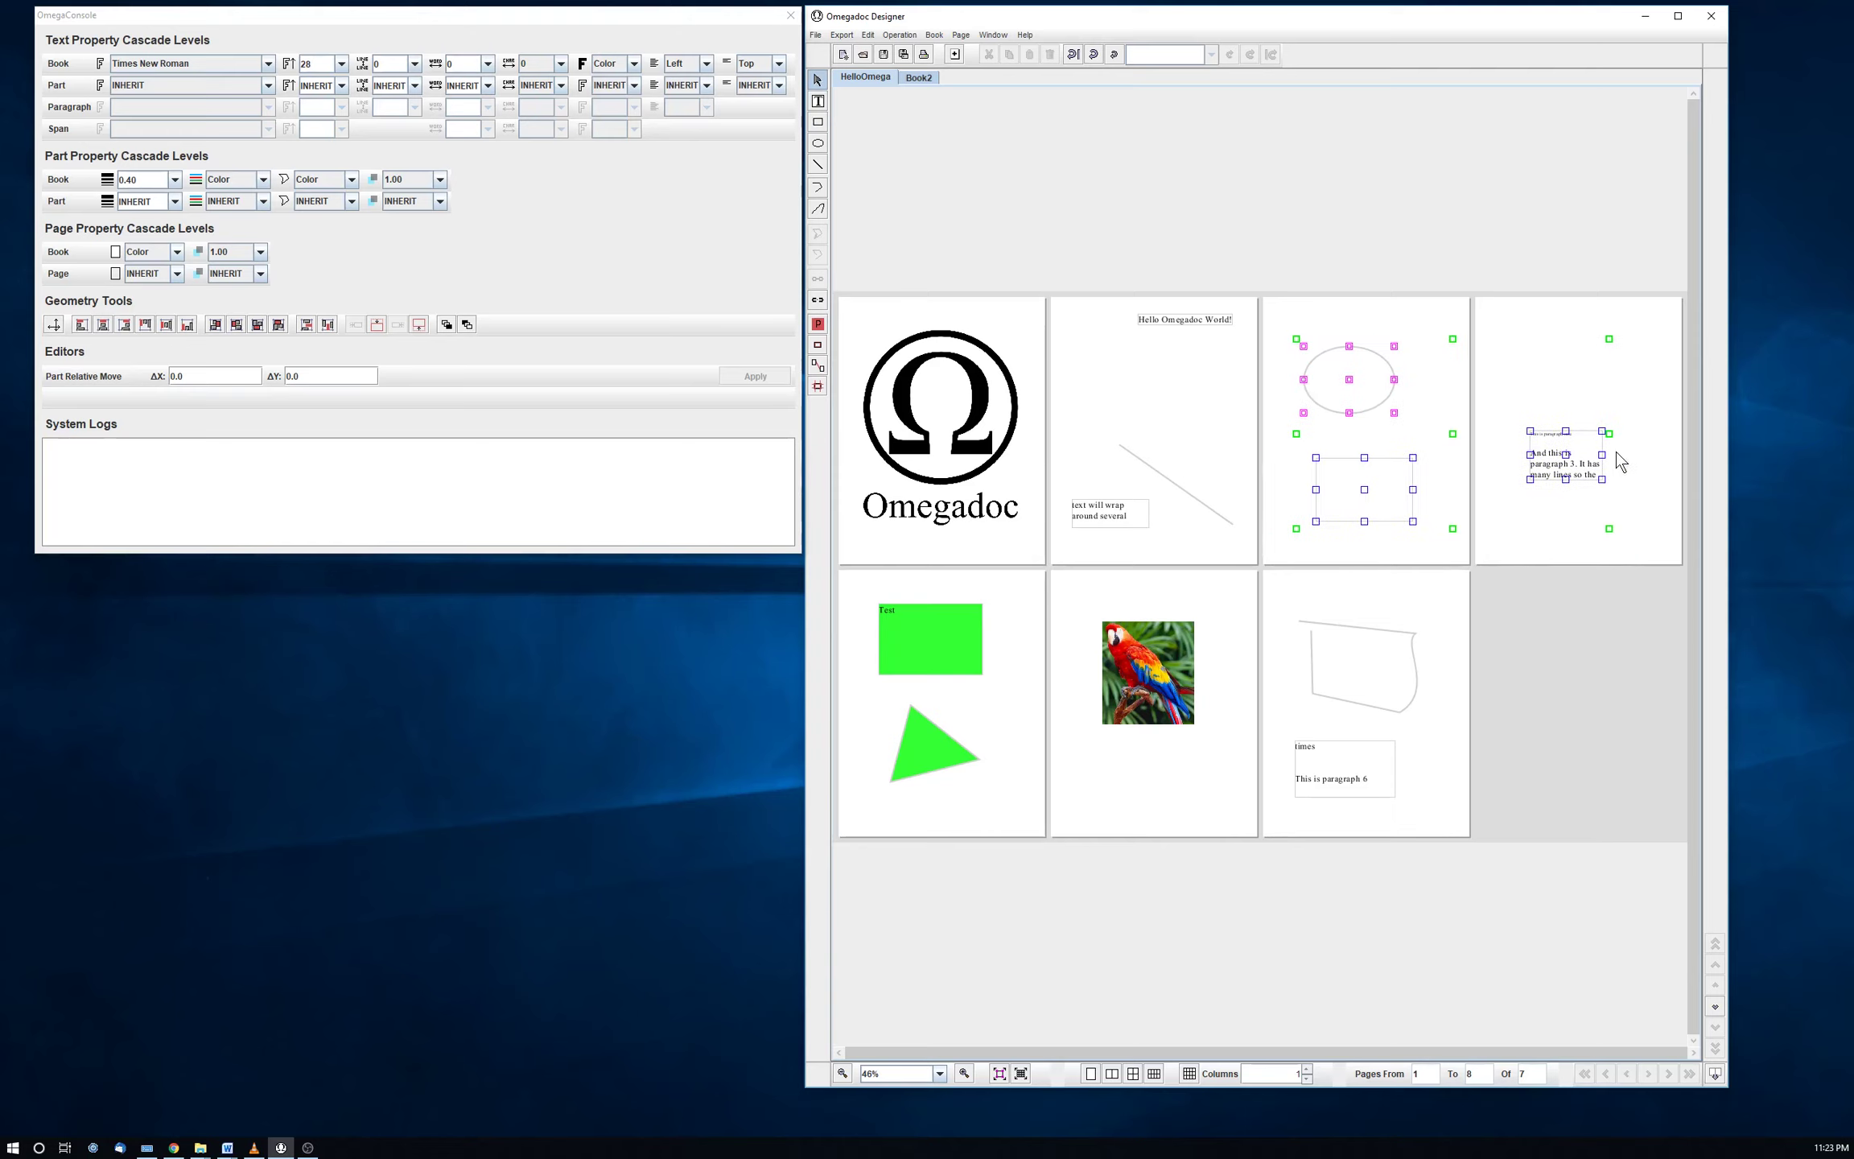
{"action": "left_click_drag", "start_coordinate": [1609, 435], "coordinate": [1626, 434]}
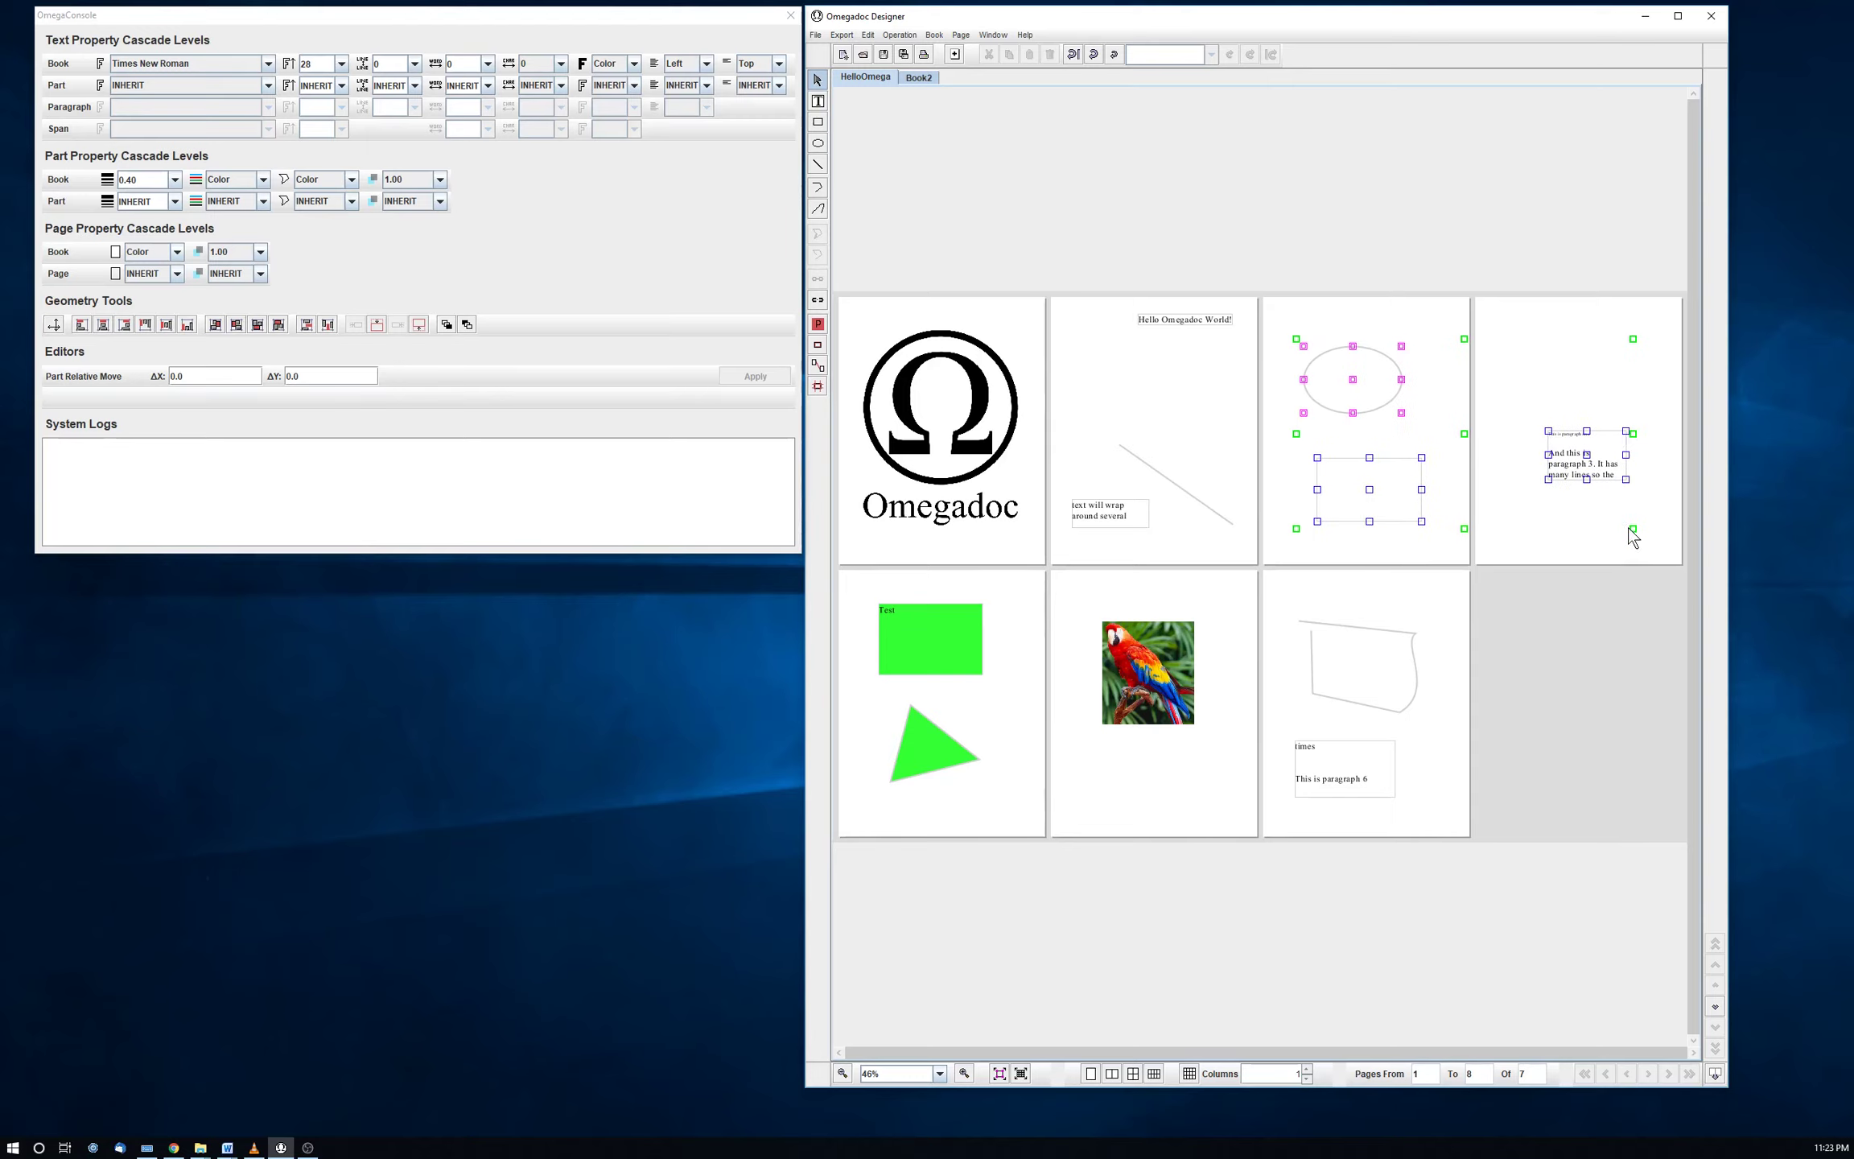
{"action": "left_click_drag", "start_coordinate": [1633, 531], "coordinate": [1617, 510]}
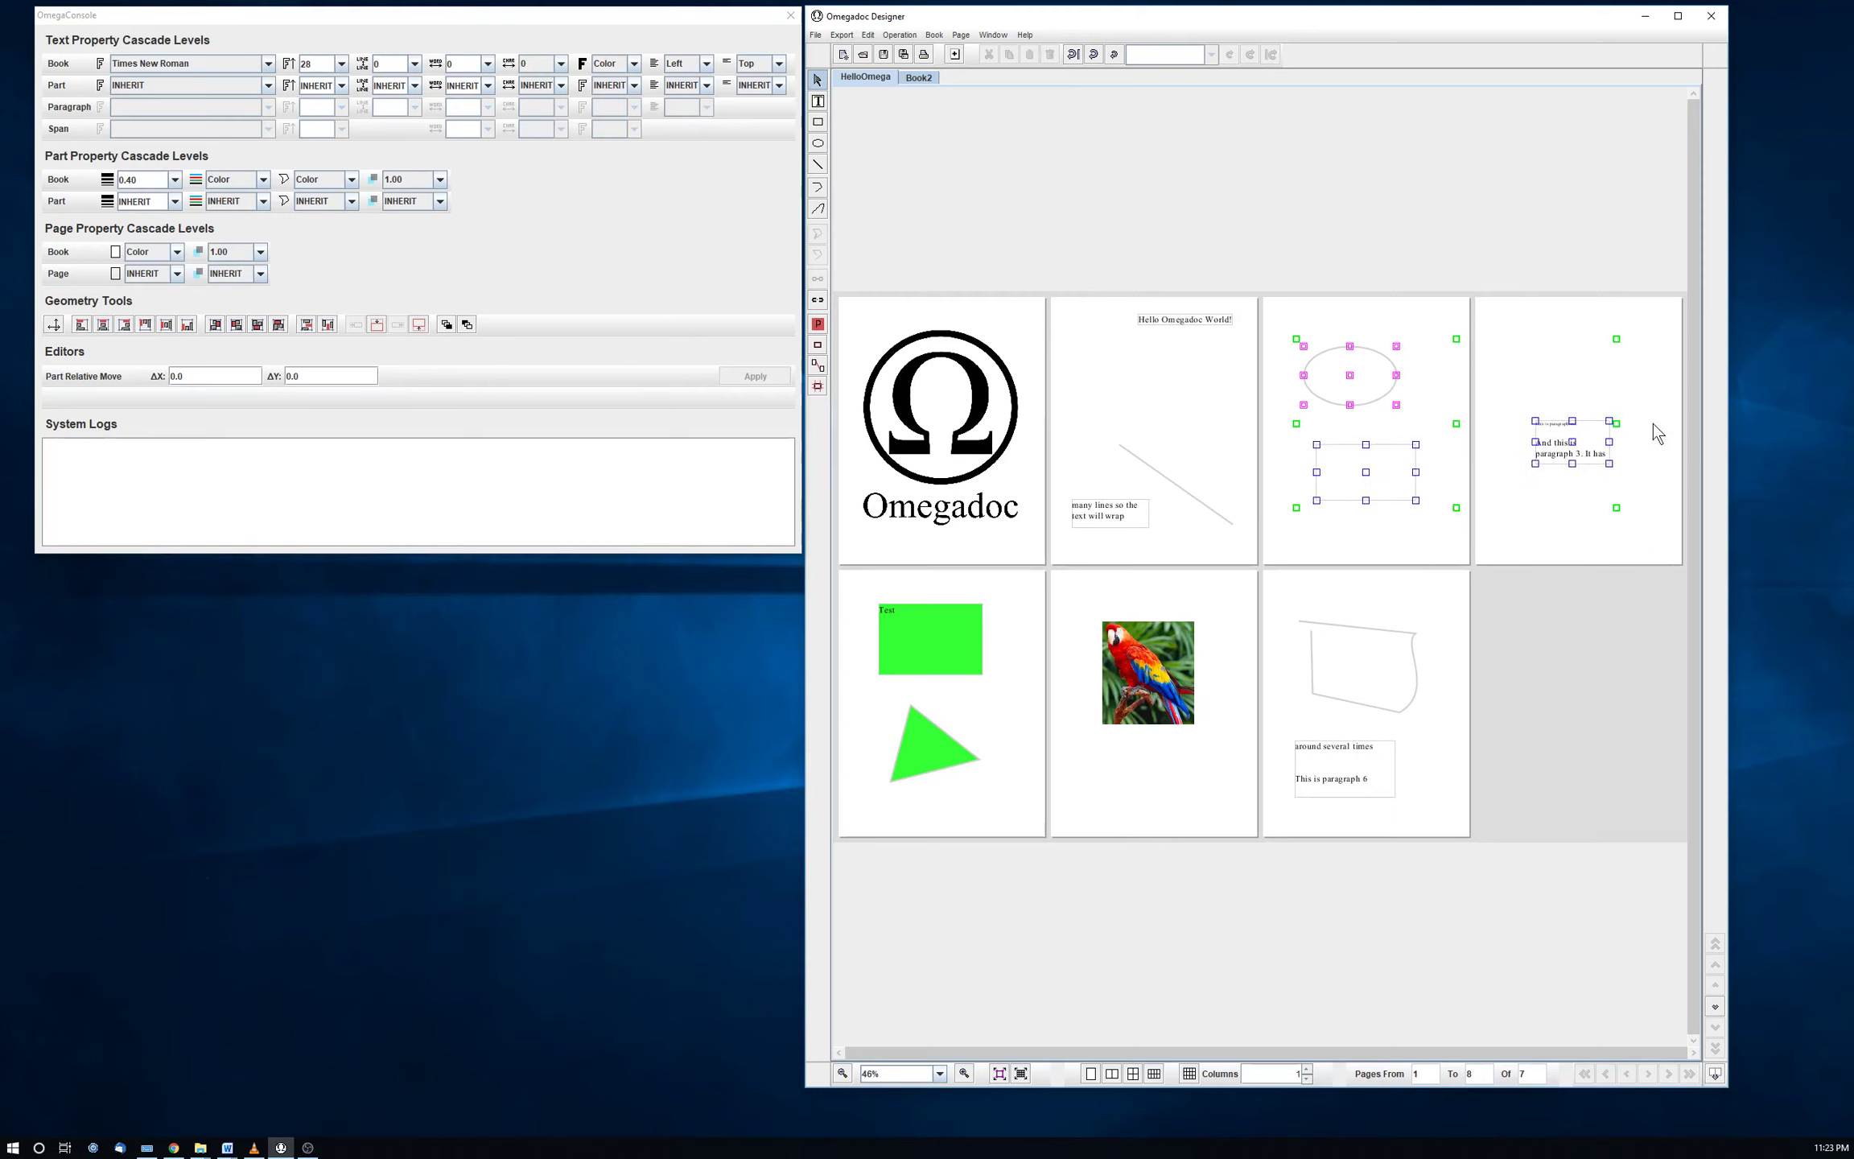
Enlarge only the rectangle on all four sides from its edge midpoints within the multiple selection, and select its top midpoint
{"action": "left_click_drag", "start_coordinate": [1416, 472], "coordinate": [1429, 473]}
{"action": "left_click_drag", "start_coordinate": [1373, 501], "coordinate": [1373, 520]}
{"action": "left_click_drag", "start_coordinate": [1316, 482], "coordinate": [1308, 482]}
{"action": "left_click_drag", "start_coordinate": [1369, 445], "coordinate": [1369, 440]}
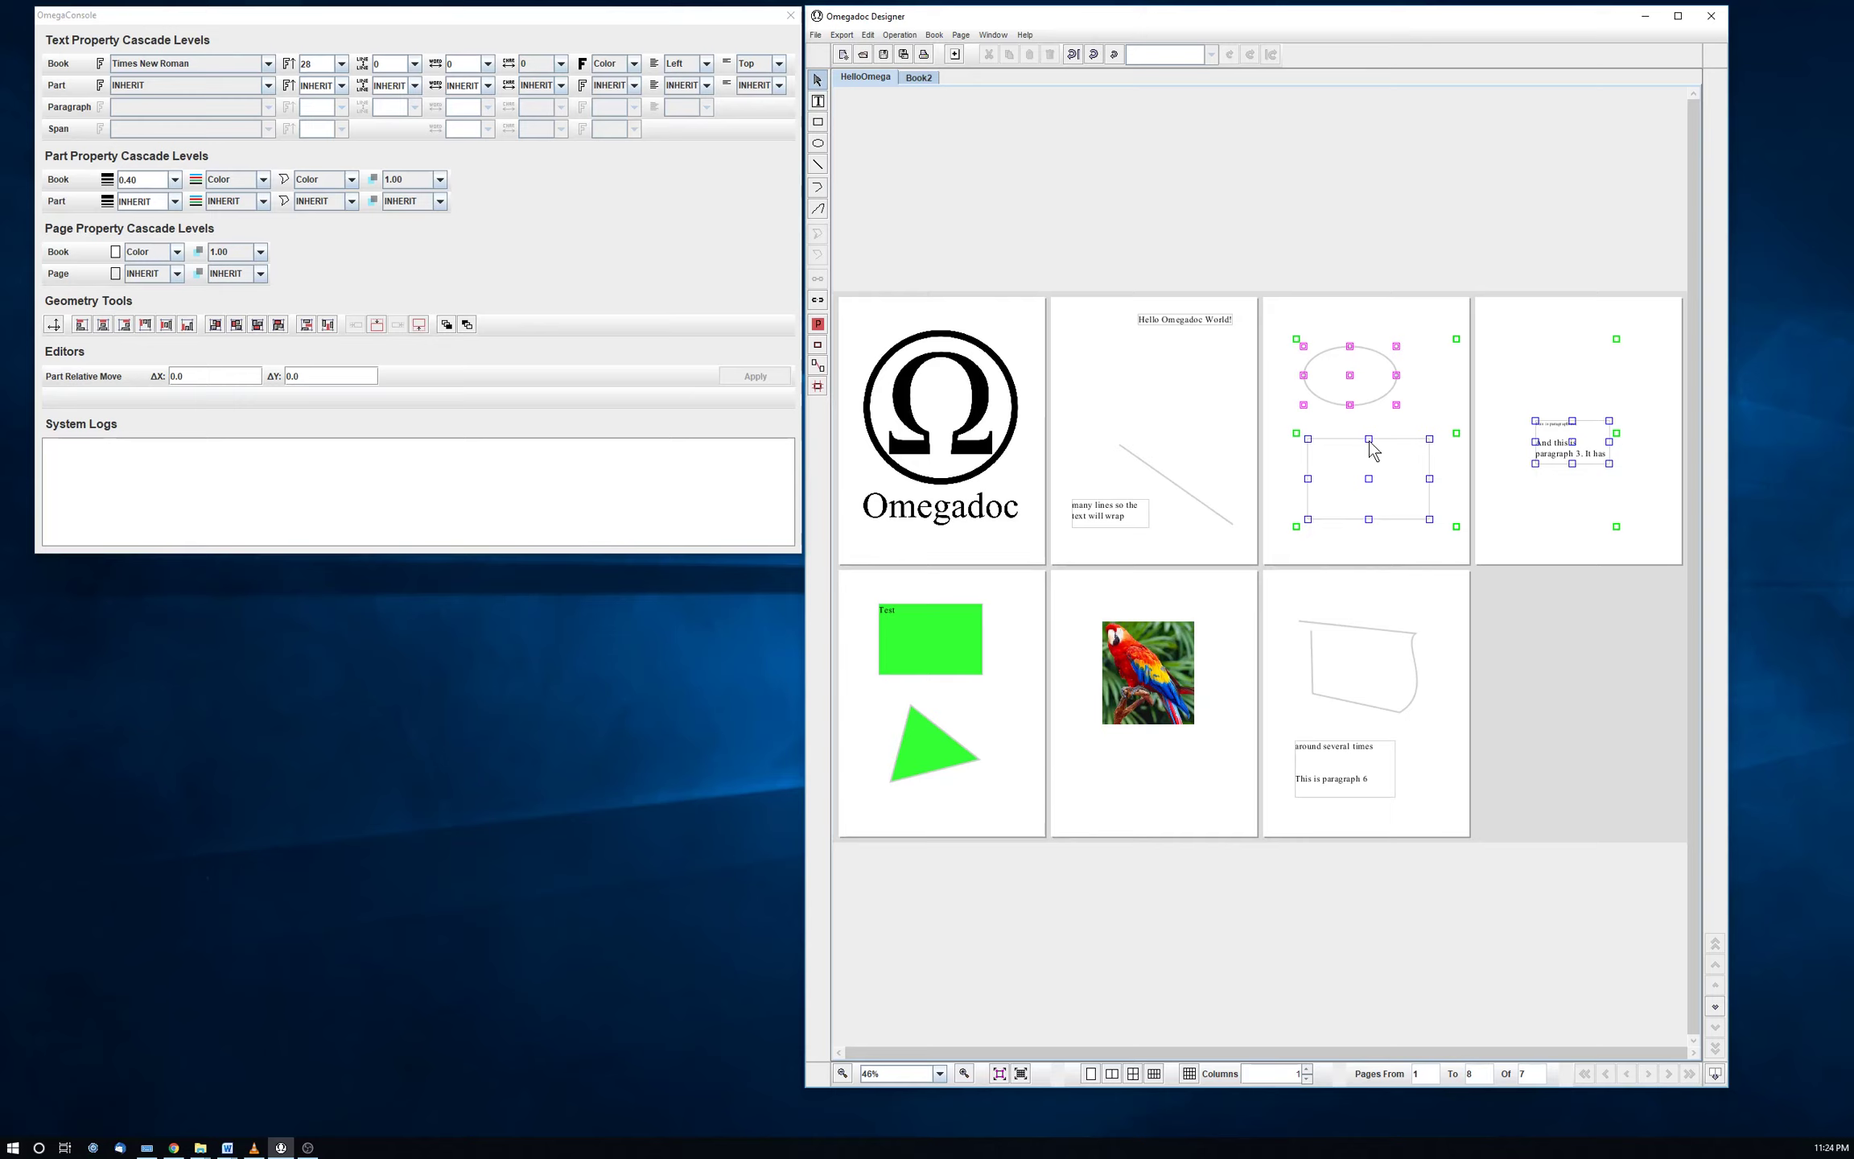
{"action": "left_click", "coordinate": [1369, 440]}
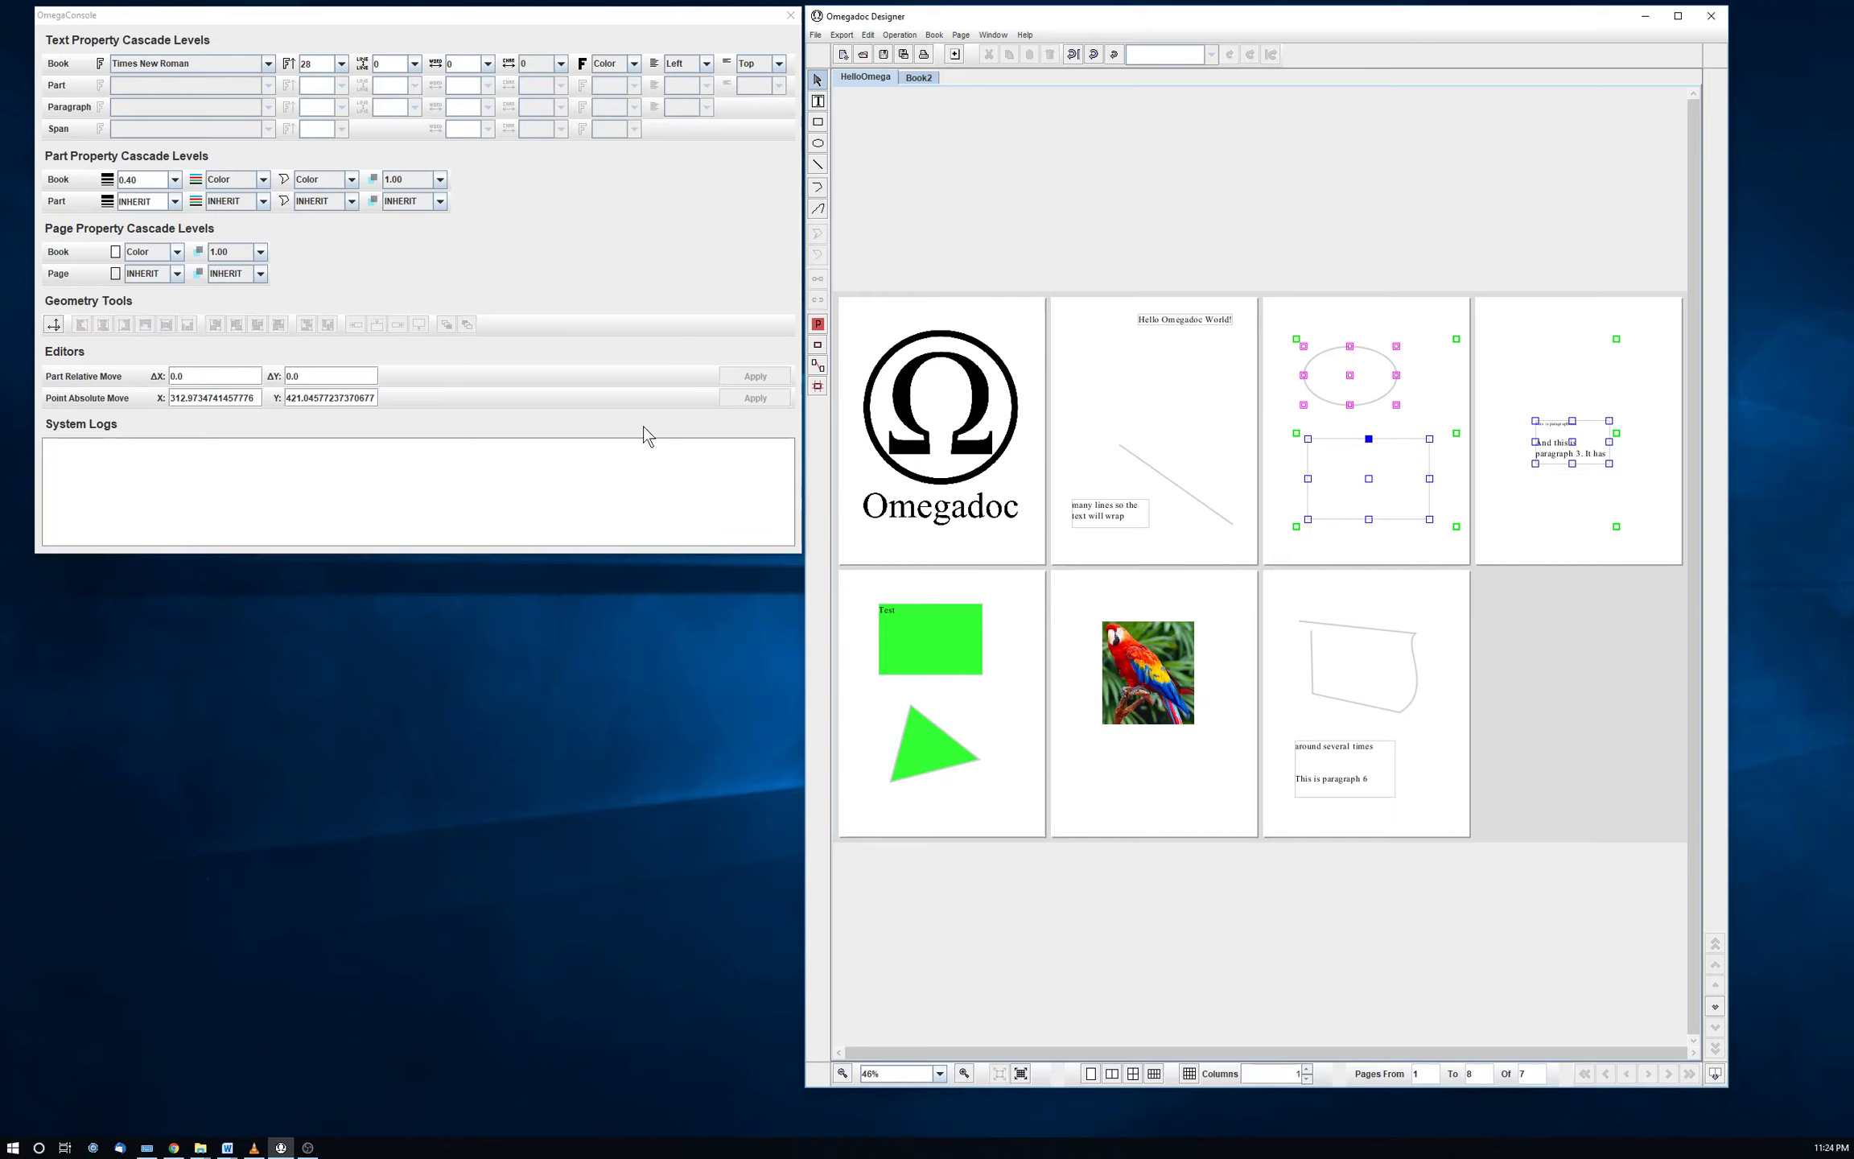